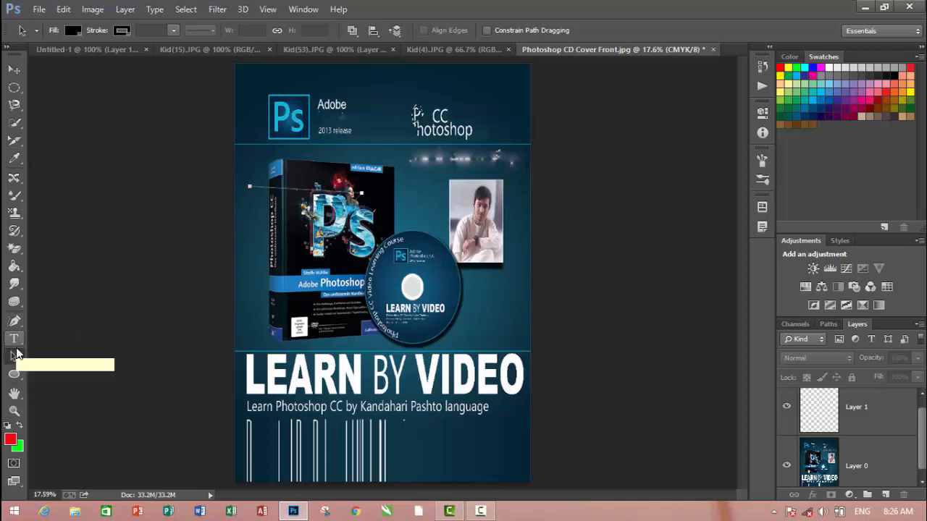
Activate the Horizontal Type tool and create a new 720 by 480 pixel RGB document at 72 pixels/inch with a white background
{"action": "left_click", "coordinate": [14, 340]}
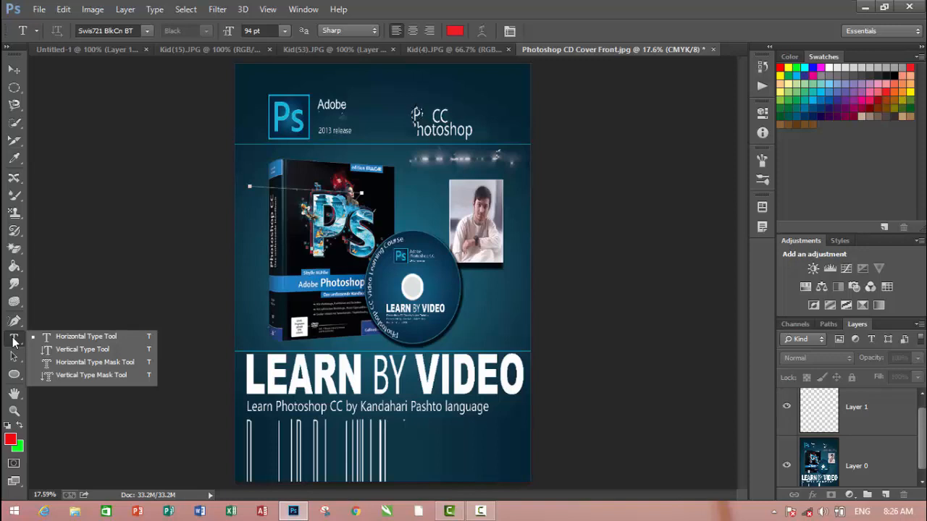
{"action": "left_click", "coordinate": [13, 341]}
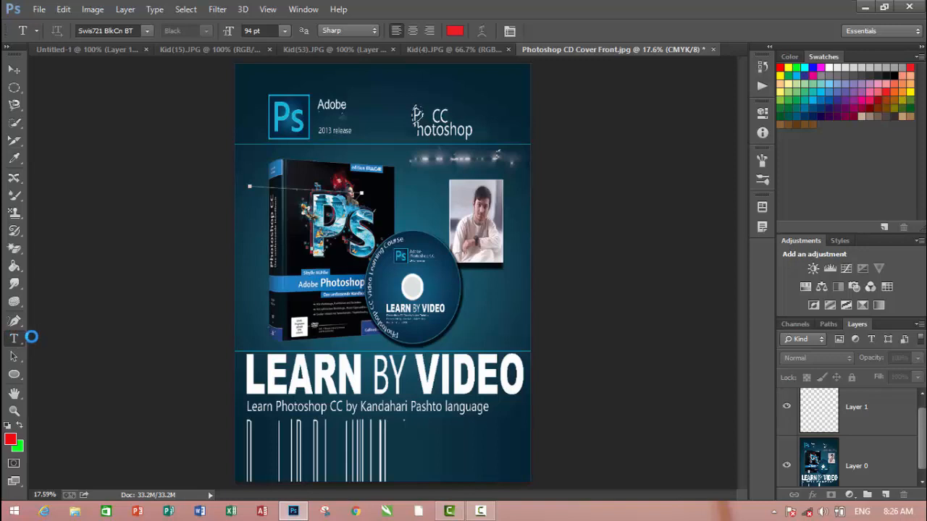
{"action": "key", "text": "ctrl+n"}
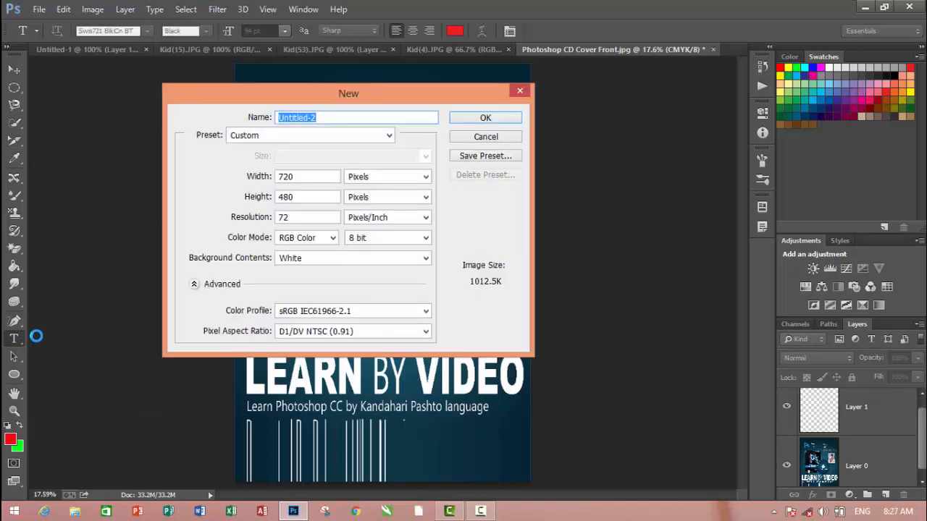
{"action": "left_click", "coordinate": [486, 118]}
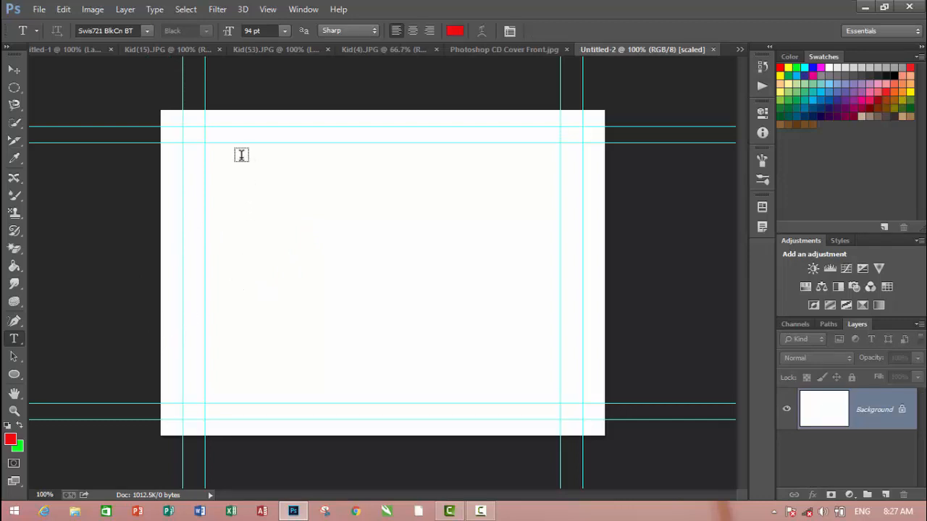
{"action": "left_click_drag", "start_coordinate": [241, 155], "coordinate": [440, 220]}
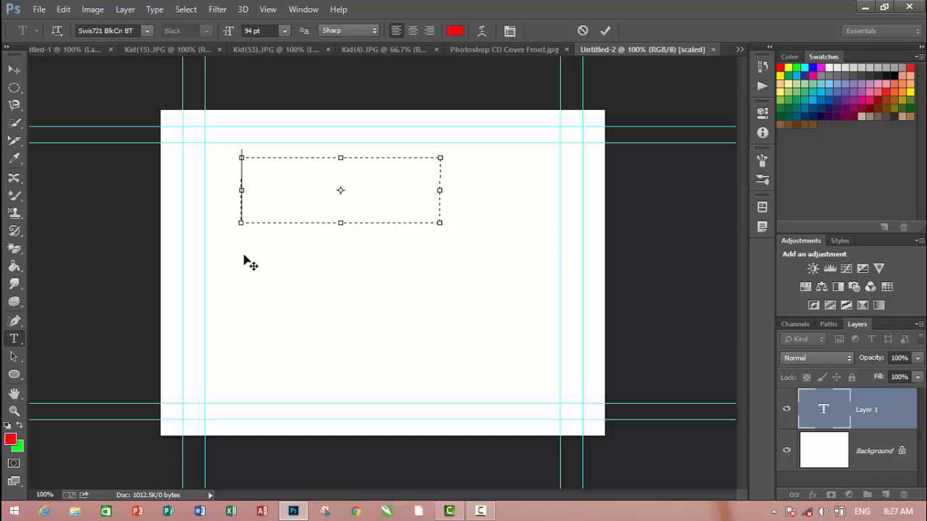
{"action": "left_click", "coordinate": [583, 32]}
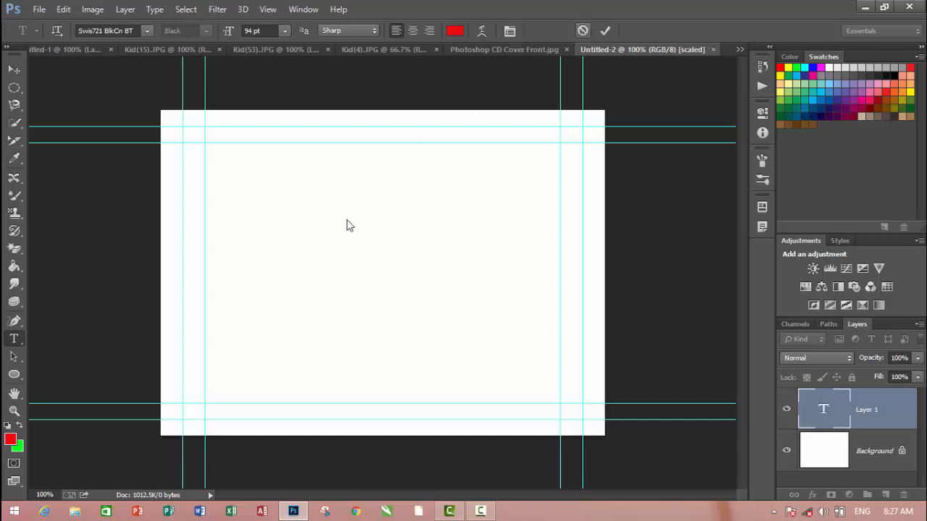
{"action": "left_click", "coordinate": [296, 193]}
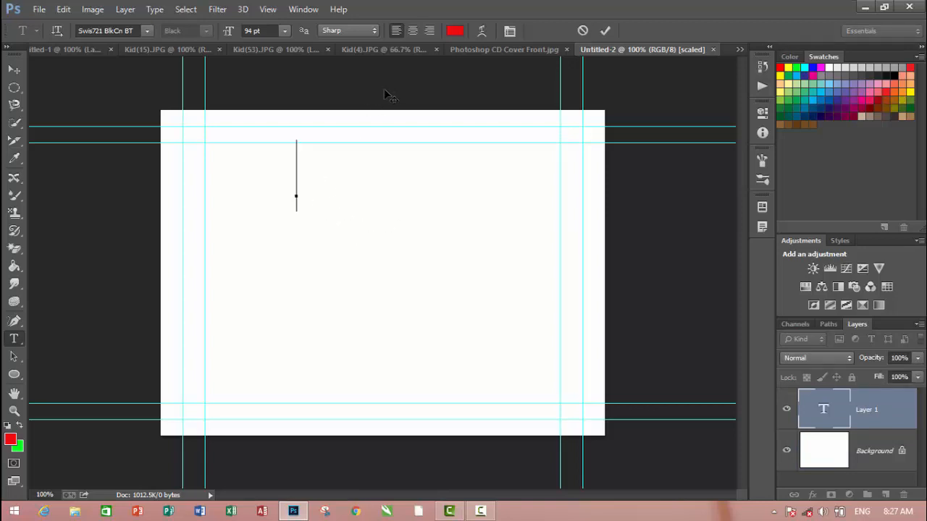
{"action": "type", "text": "Adobe"}
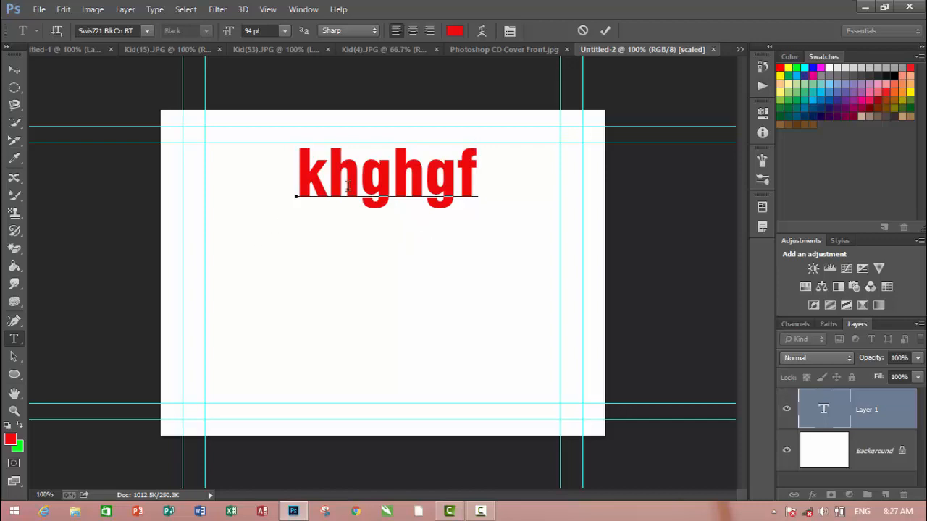
{"action": "left_click", "coordinate": [584, 31]}
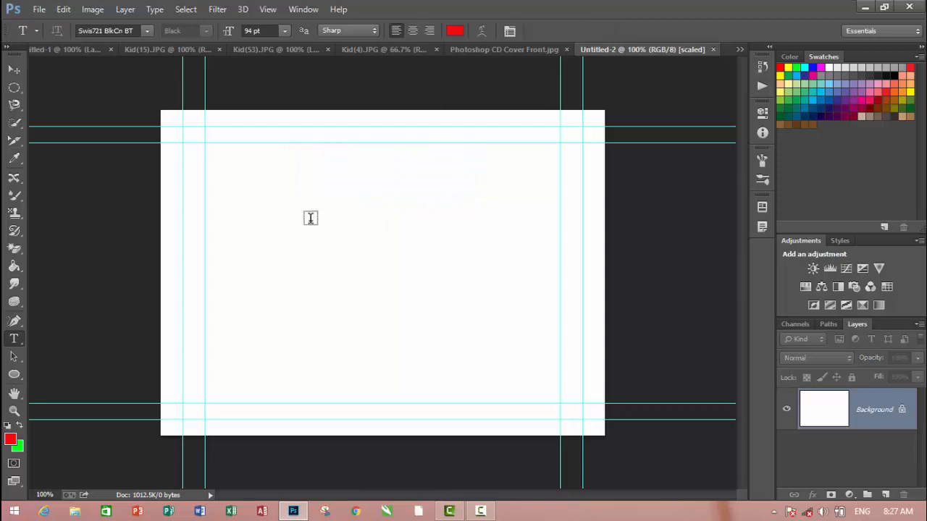
Add a sample name as a line of horizontal point text and move it left to the inner vertical guide
{"action": "left_click", "coordinate": [309, 218]}
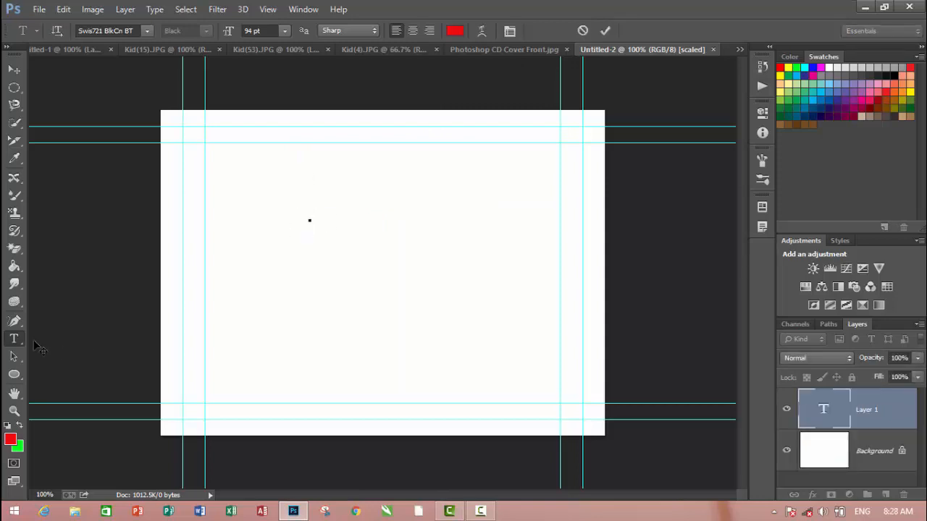
{"action": "right_click", "coordinate": [16, 341]}
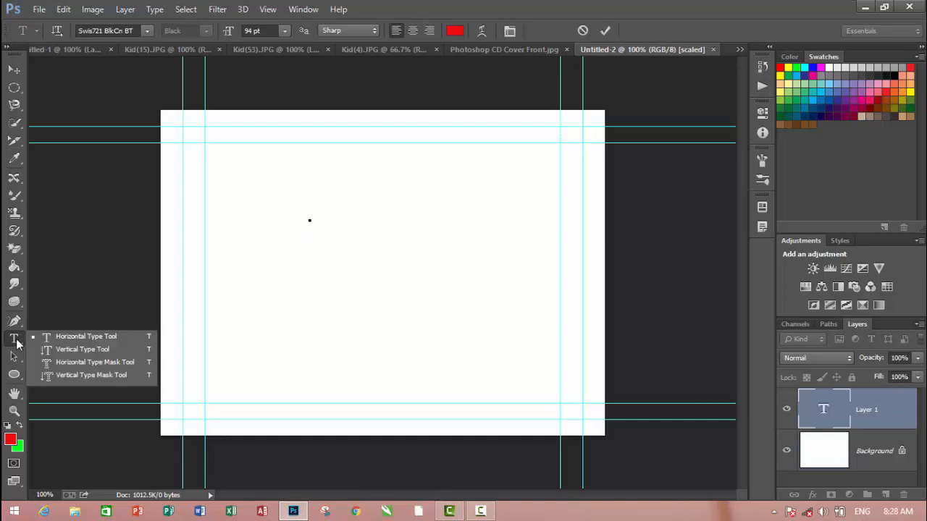
{"action": "left_click", "coordinate": [76, 337]}
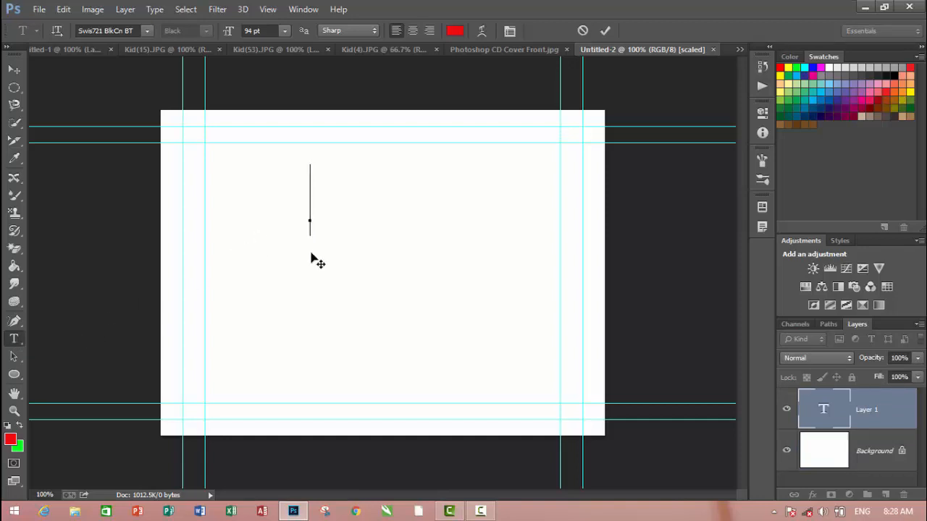
{"action": "type", "text": "Kha"}
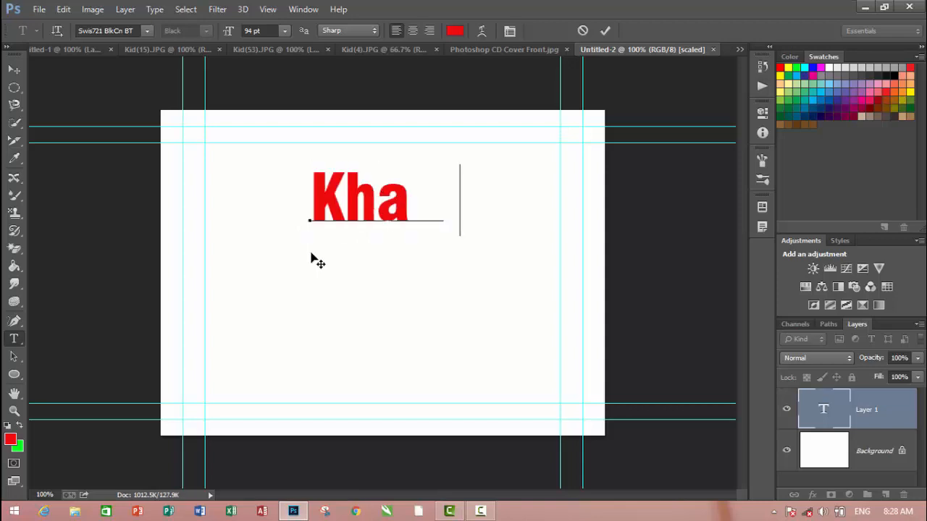
{"action": "type", "text": "n afgha"}
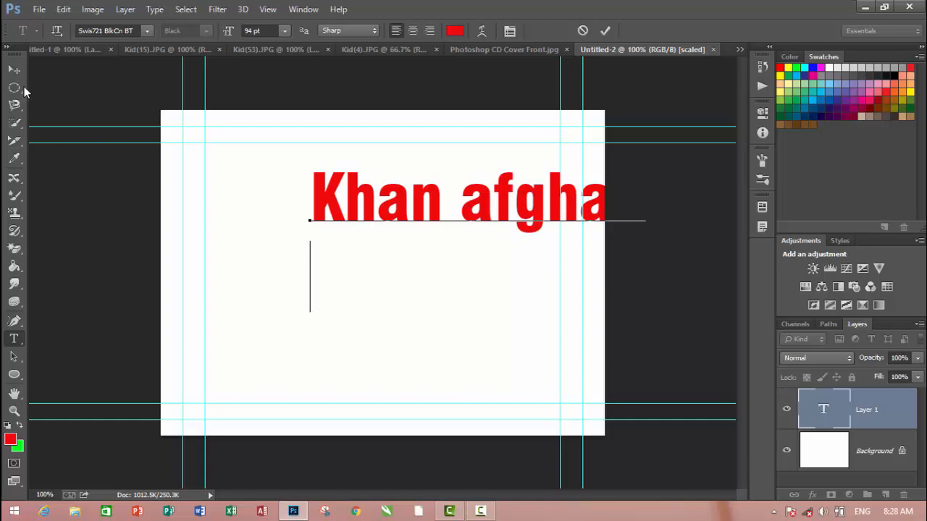
{"action": "left_click", "coordinate": [13, 70]}
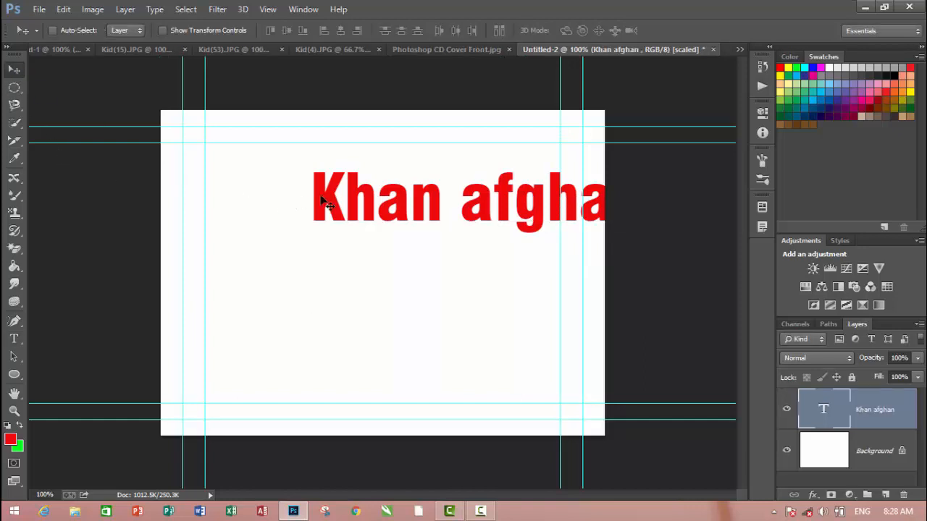
{"action": "left_click_drag", "start_coordinate": [327, 206], "coordinate": [222, 208]}
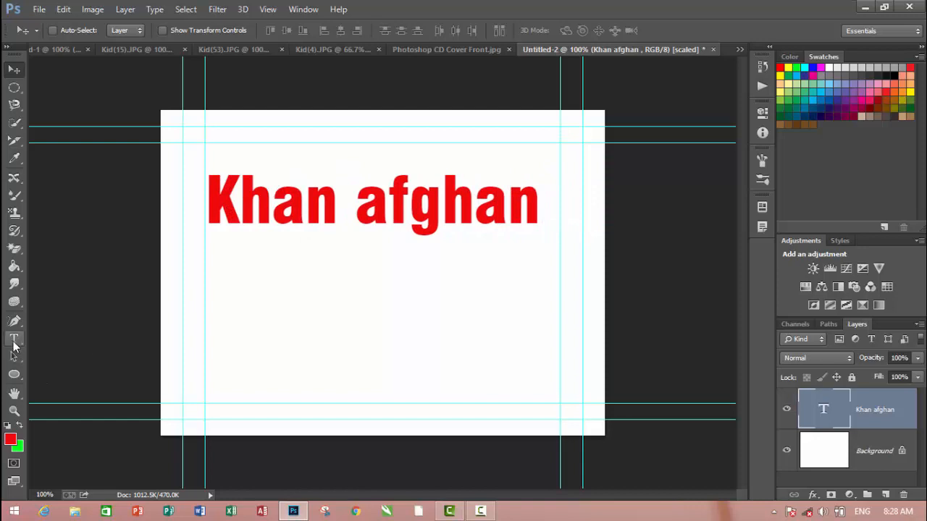
Reopen the text line for editing and try to change its font to Terminal
{"action": "left_click", "coordinate": [14, 339]}
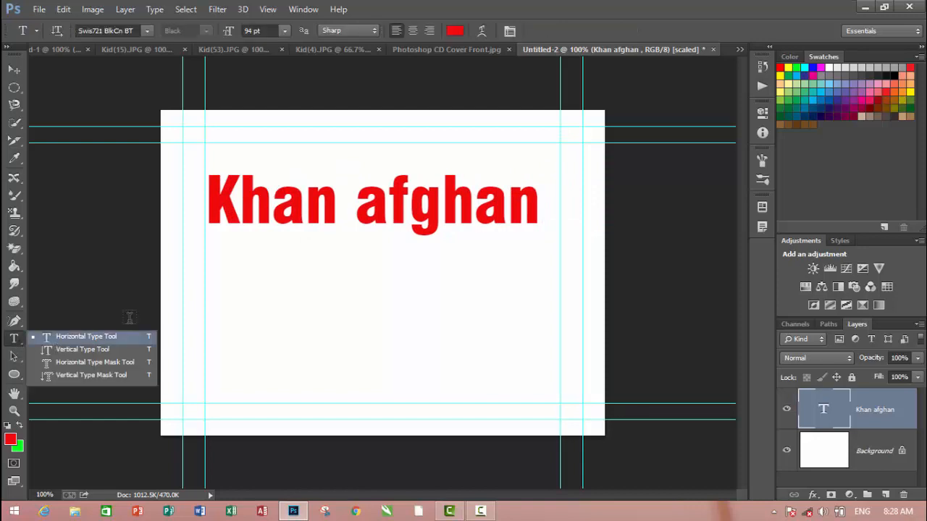
{"action": "left_click", "coordinate": [527, 183]}
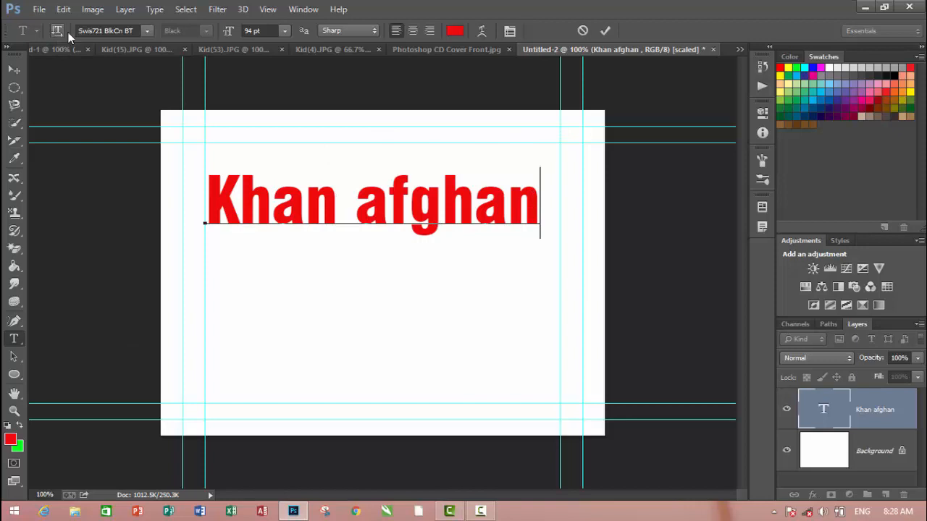
{"action": "left_click", "coordinate": [147, 31]}
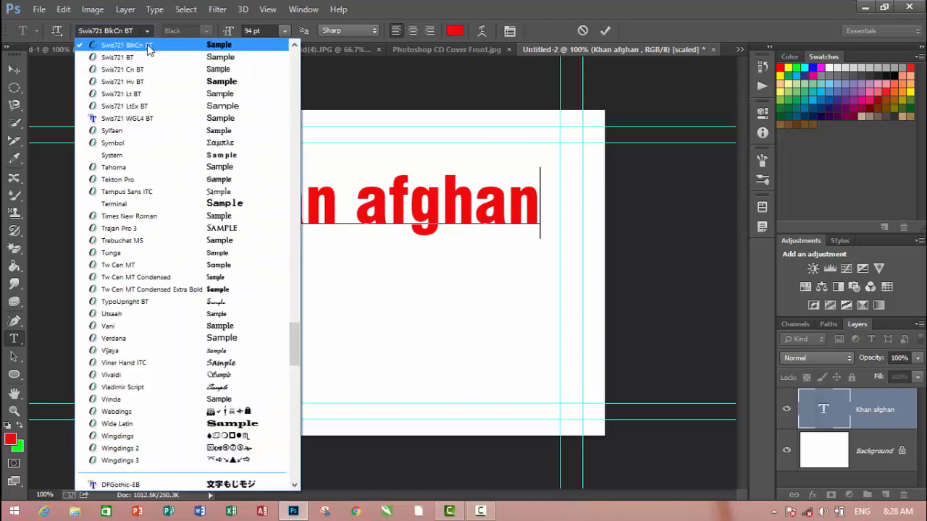
{"action": "left_click", "coordinate": [153, 210]}
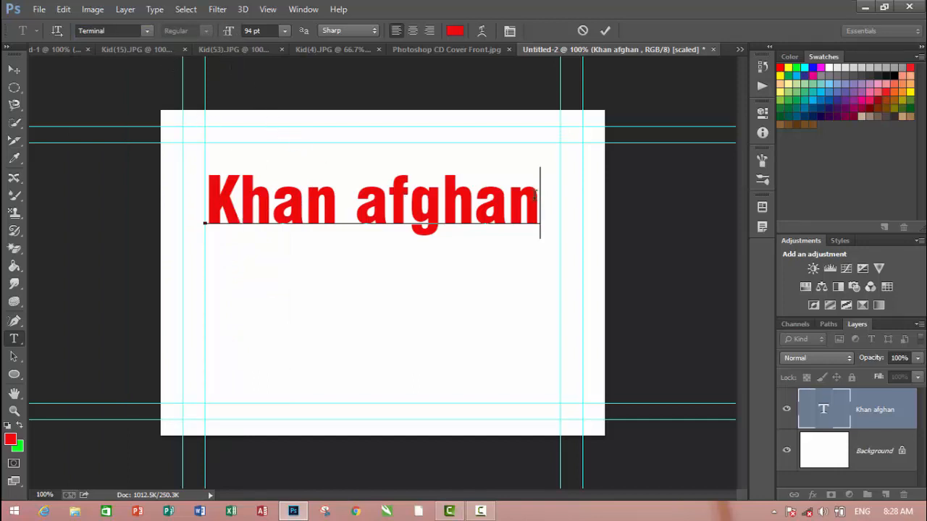
{"action": "left_click_drag", "start_coordinate": [540, 197], "coordinate": [178, 198]}
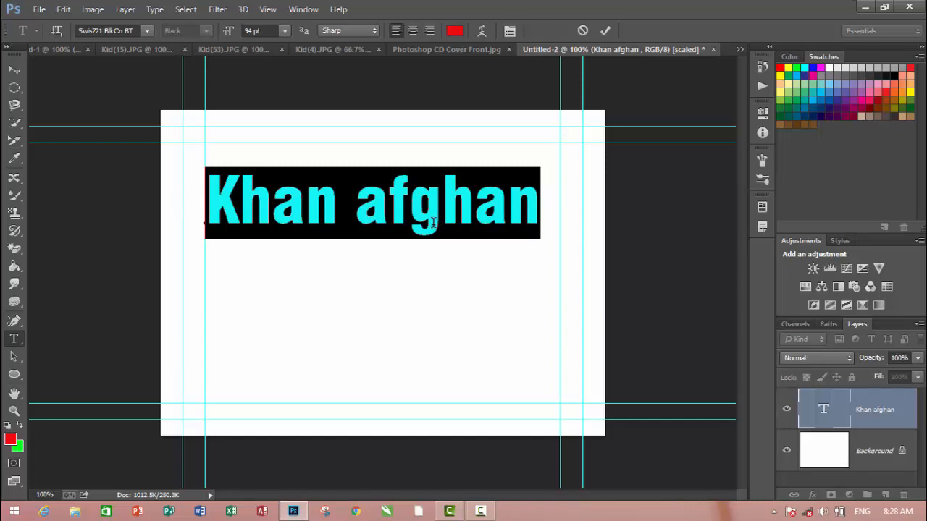
{"action": "key", "text": "BackSpace"}
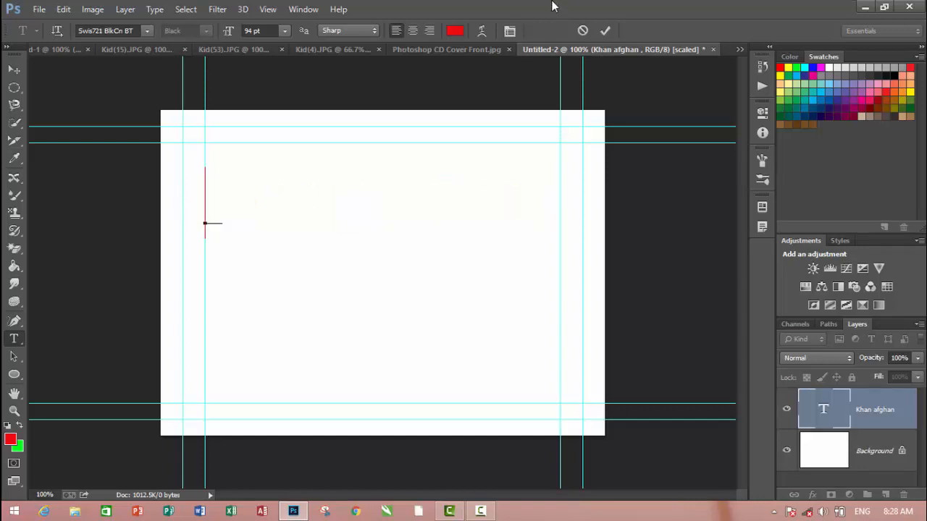
{"action": "left_click", "coordinate": [584, 30]}
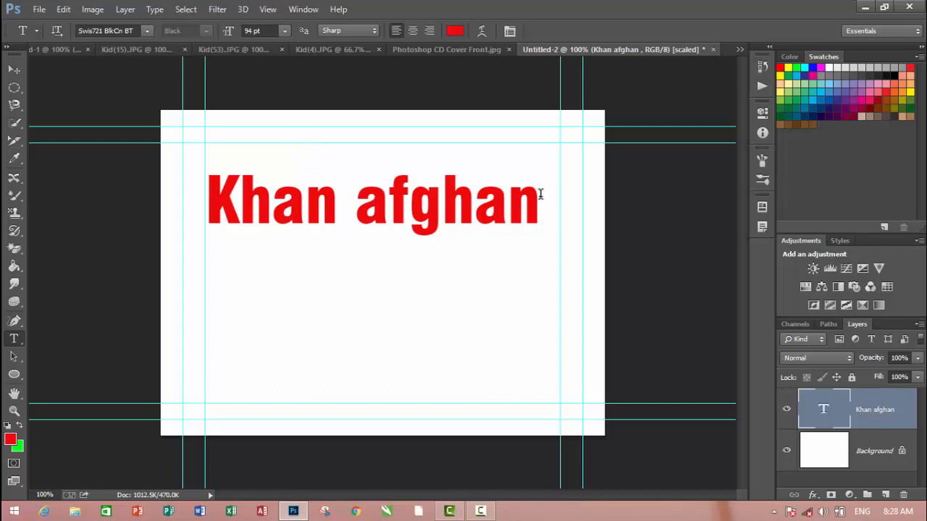
{"action": "left_click_drag", "start_coordinate": [540, 204], "coordinate": [286, 200]}
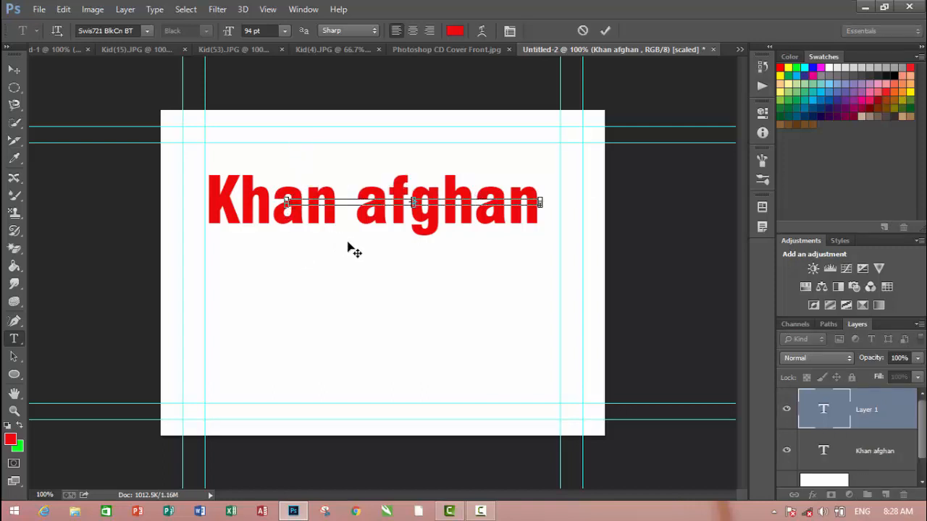
{"action": "left_click", "coordinate": [283, 31]}
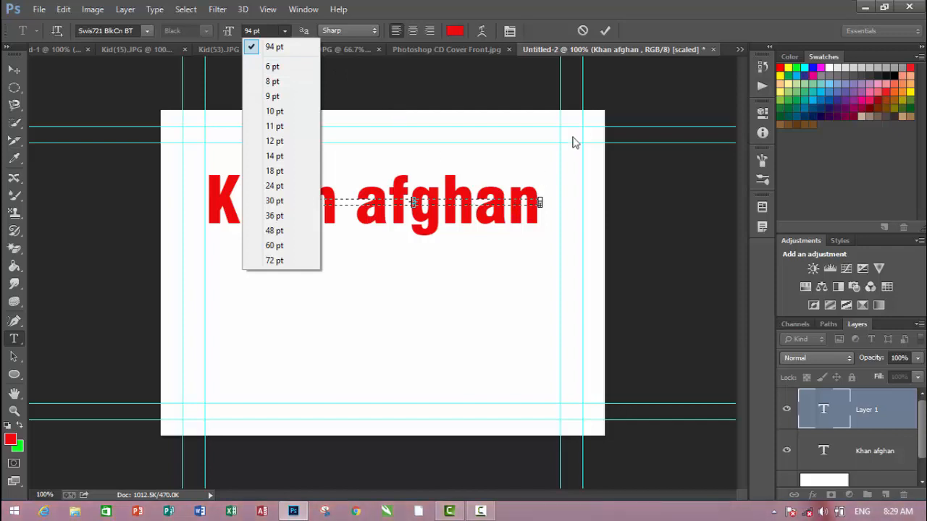
{"action": "left_click", "coordinate": [603, 34]}
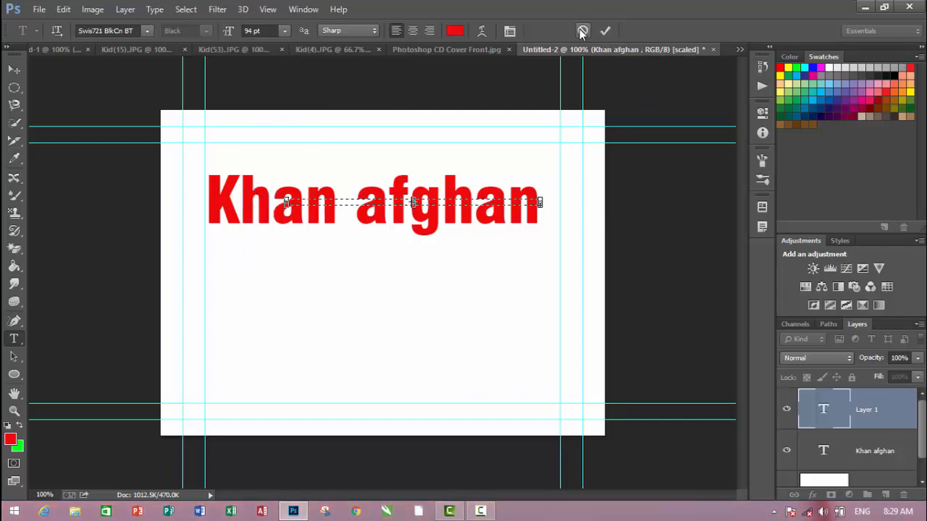
{"action": "left_click", "coordinate": [583, 31]}
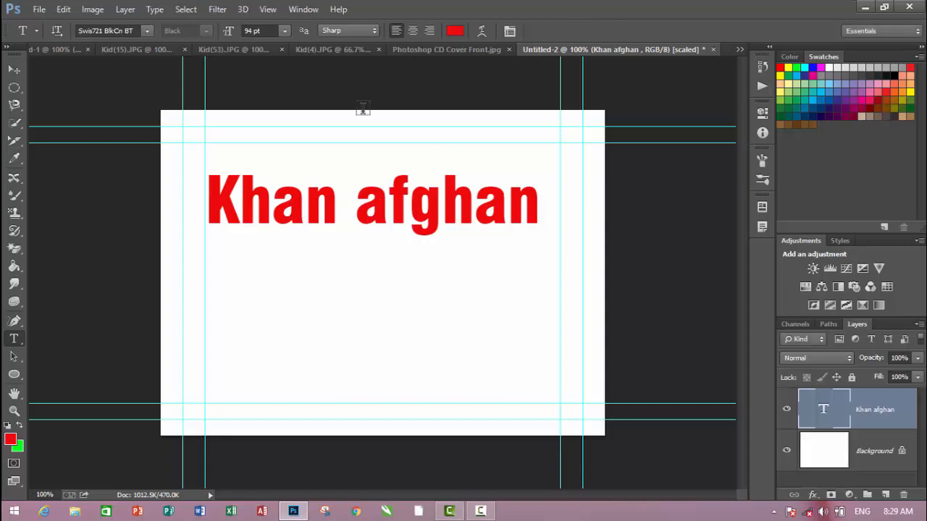
Select the whole text line and set its anti-aliasing to Smooth
{"action": "left_click", "coordinate": [347, 32]}
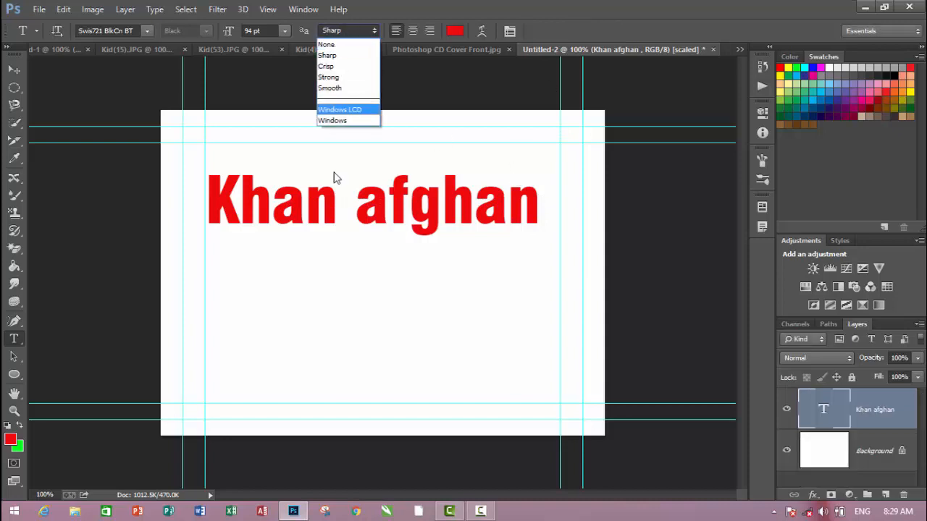
{"action": "left_click", "coordinate": [531, 203]}
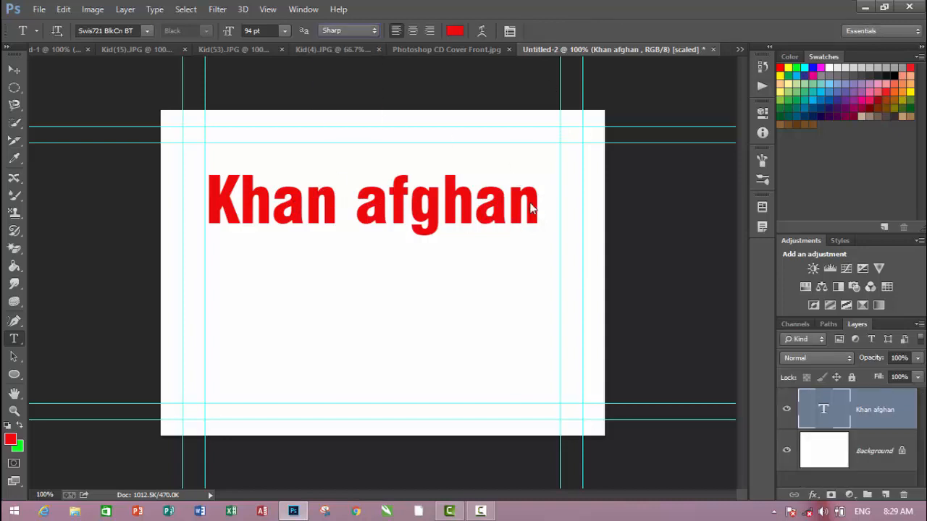
{"action": "left_click_drag", "start_coordinate": [536, 200], "coordinate": [190, 200]}
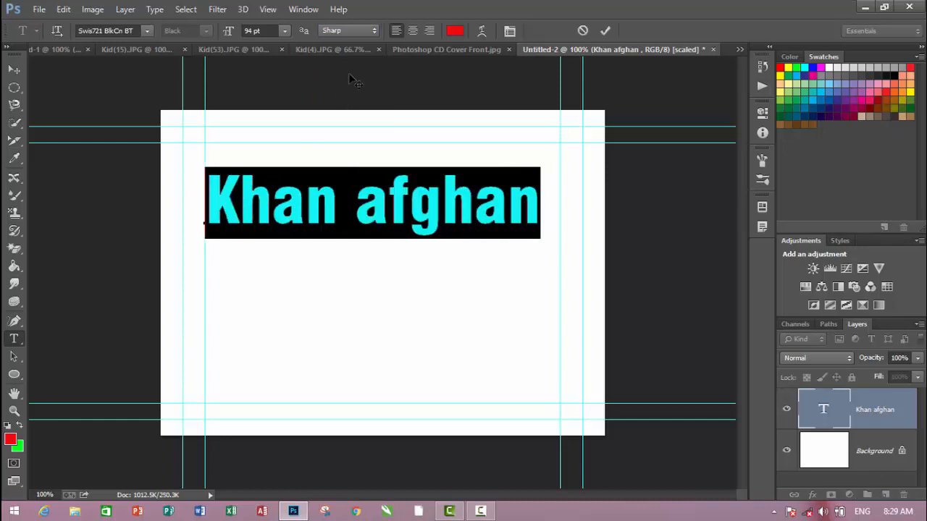
{"action": "left_click", "coordinate": [354, 32]}
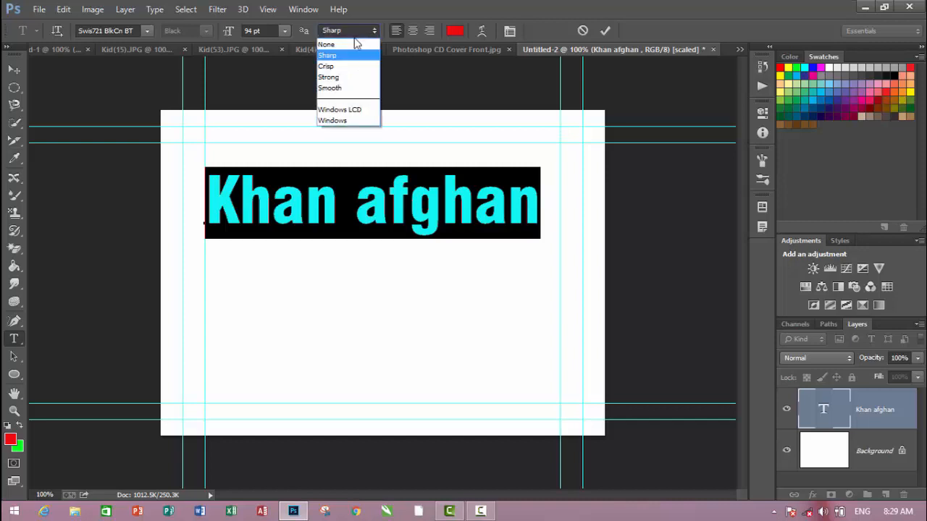
{"action": "left_click", "coordinate": [350, 87]}
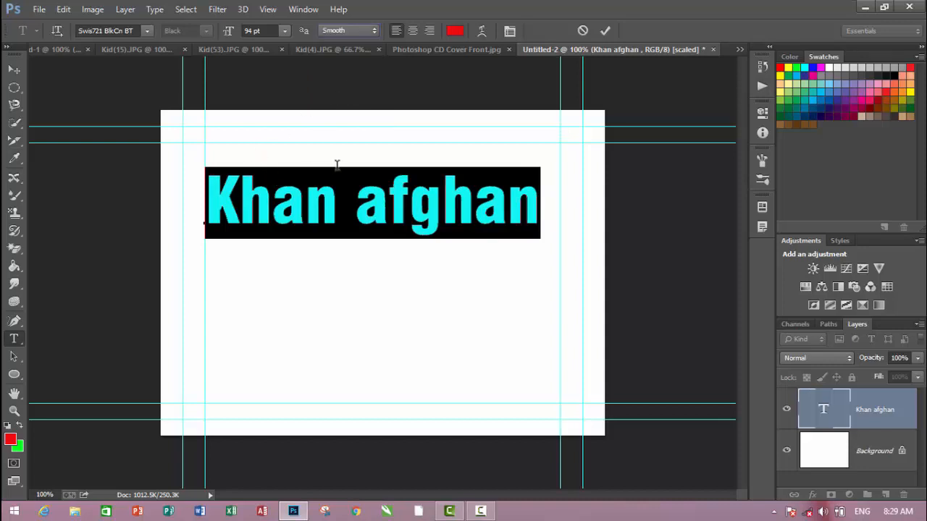
Try centre and right alignment on the selected text, and restore left alignment
{"action": "left_click", "coordinate": [414, 32]}
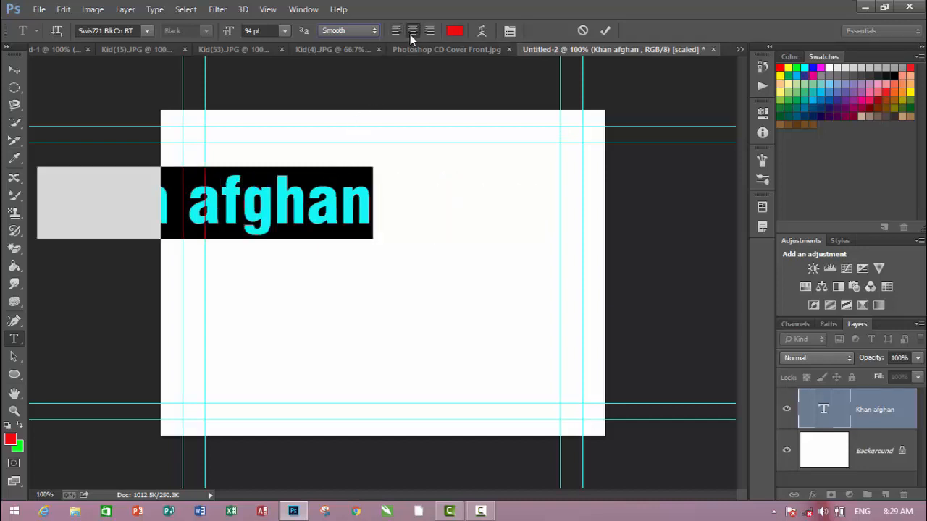
{"action": "left_click", "coordinate": [430, 32]}
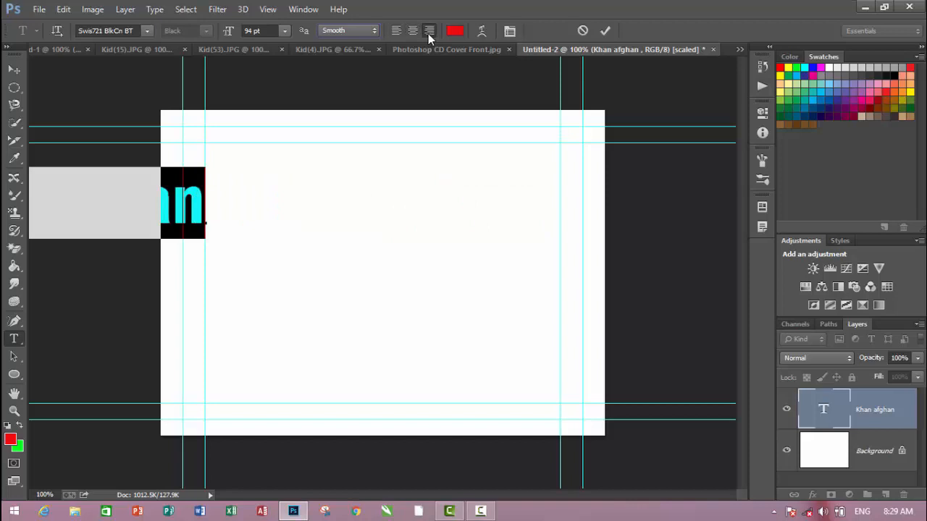
{"action": "left_click", "coordinate": [395, 31]}
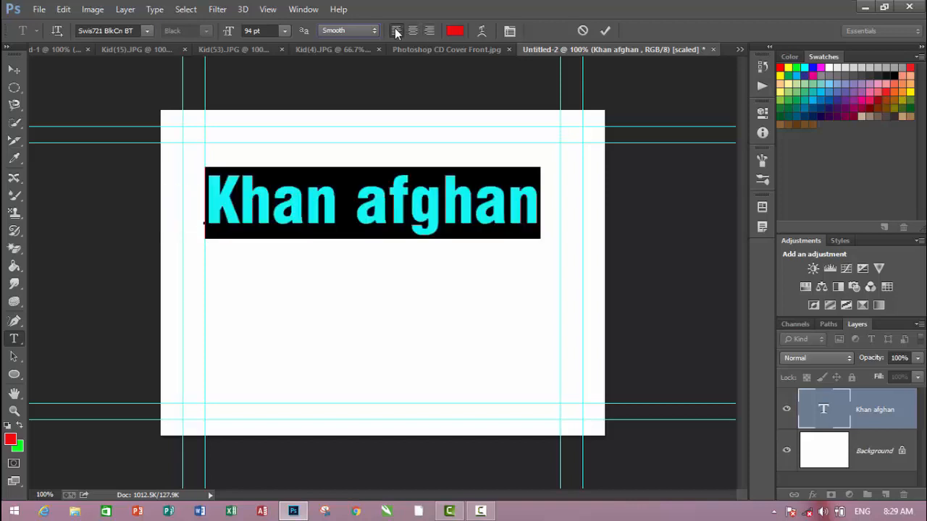
Set the color of the selected text line to black
{"action": "left_click", "coordinate": [455, 32]}
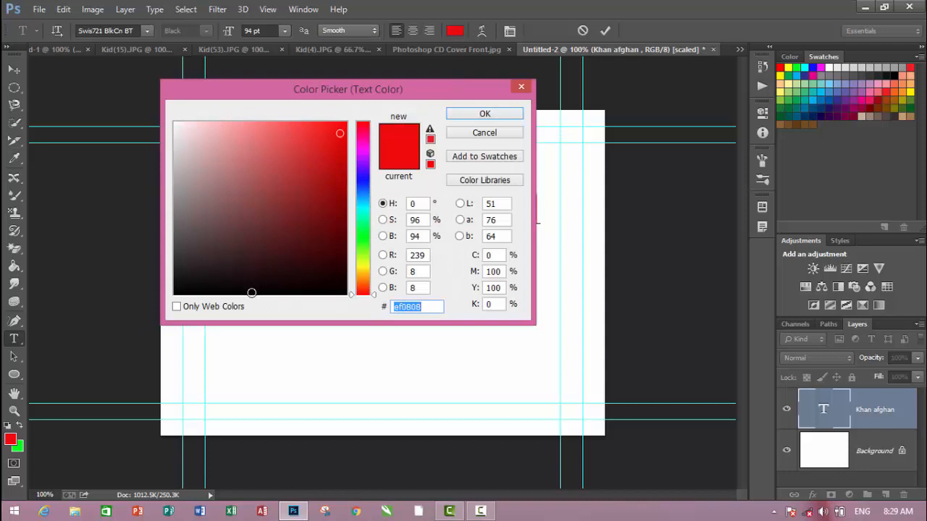
{"action": "left_click", "coordinate": [251, 293]}
{"action": "left_click", "coordinate": [485, 115]}
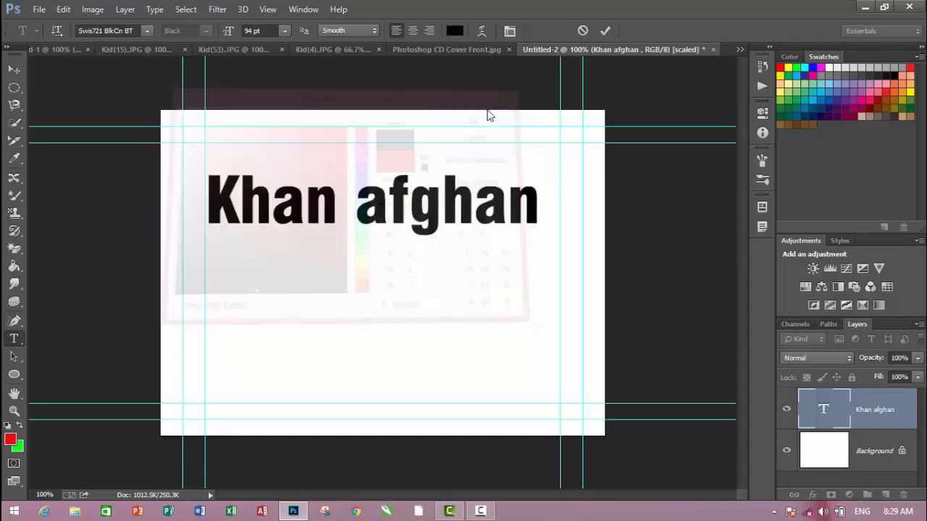
Examine the character formatting options for the text line, including those for its letters "af", and close them again
{"action": "left_click", "coordinate": [510, 32]}
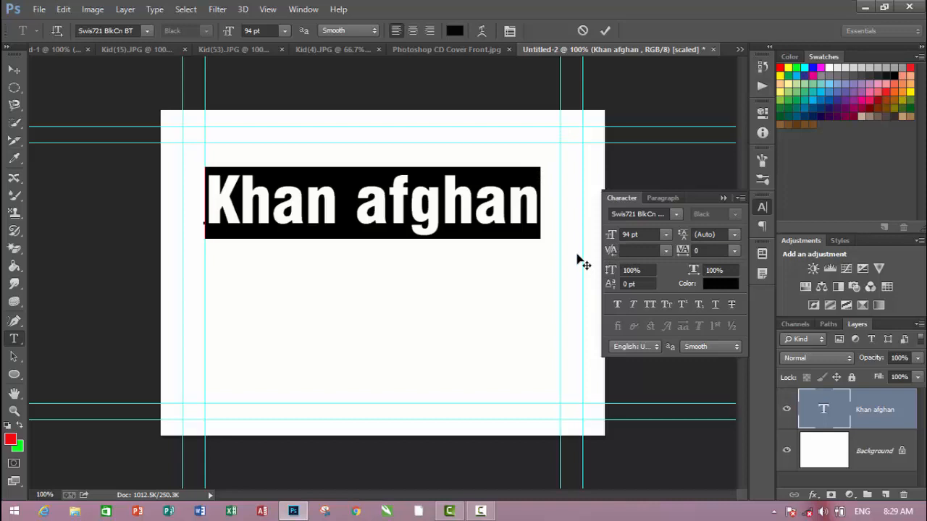
{"action": "left_click", "coordinate": [436, 272]}
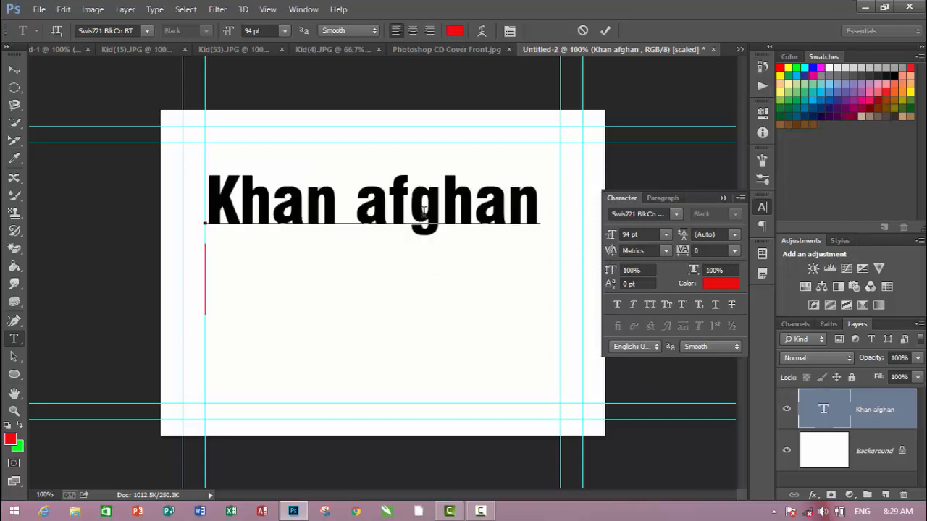
{"action": "left_click", "coordinate": [368, 209], "text": "shift"}
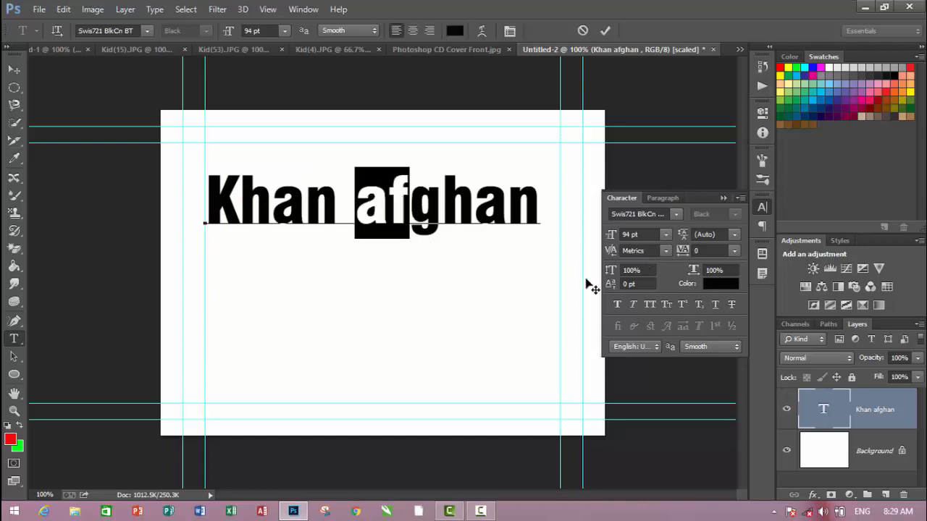
{"action": "left_click", "coordinate": [185, 8]}
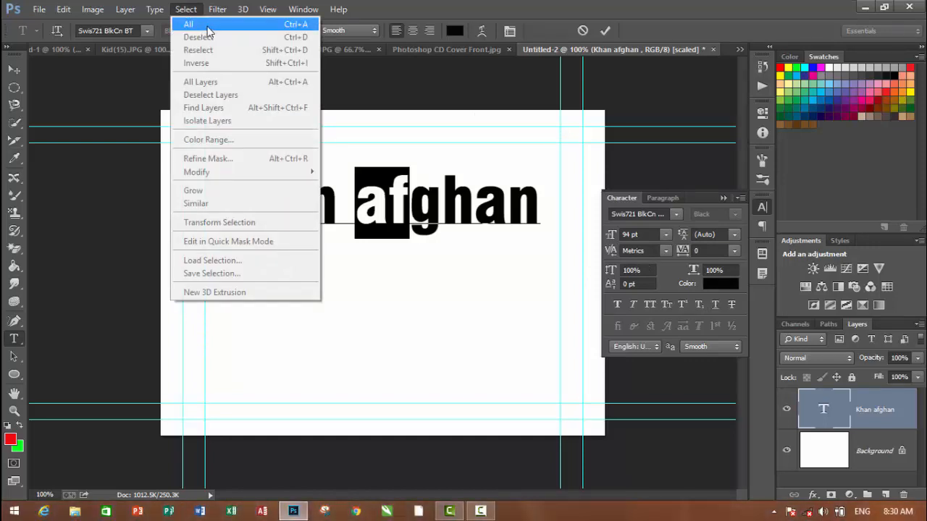
{"action": "left_click", "coordinate": [449, 200]}
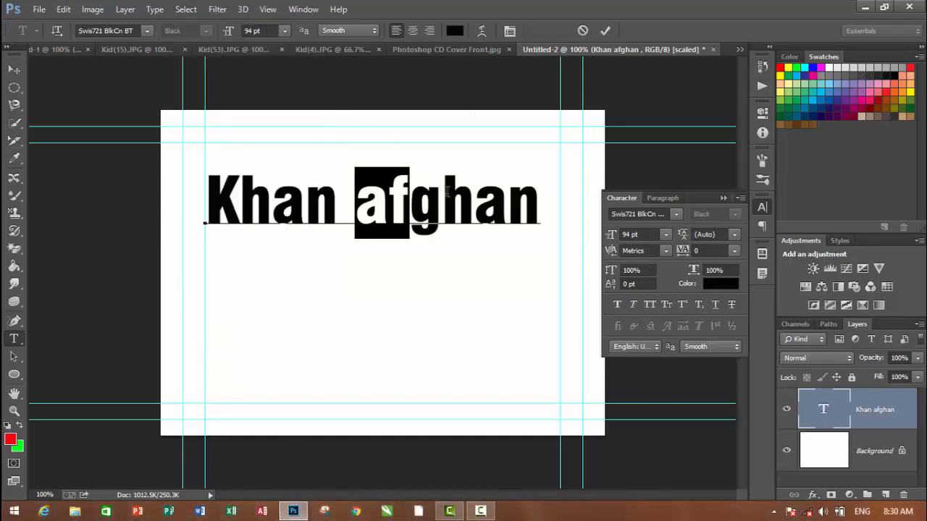
{"action": "left_click", "coordinate": [722, 198]}
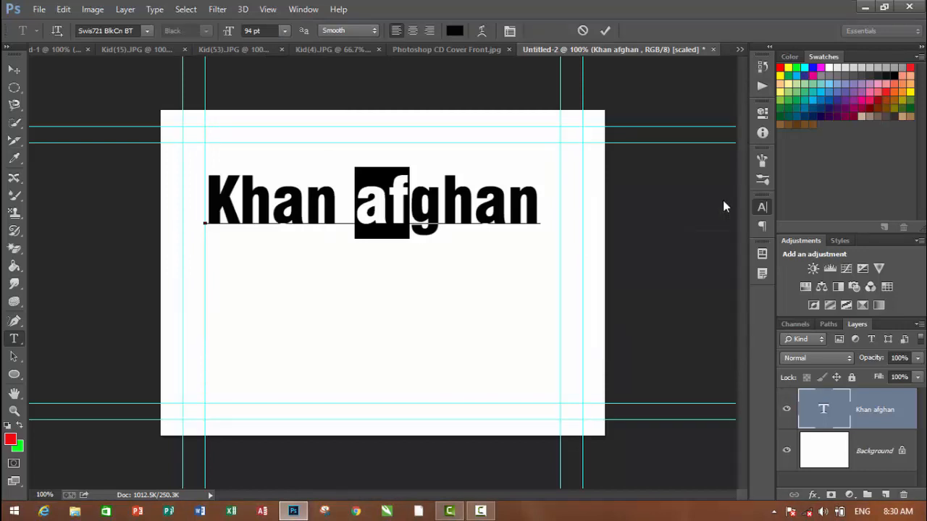
Warp the text line with the horizontal Arc style at a bend of +50%
{"action": "left_click", "coordinate": [483, 32]}
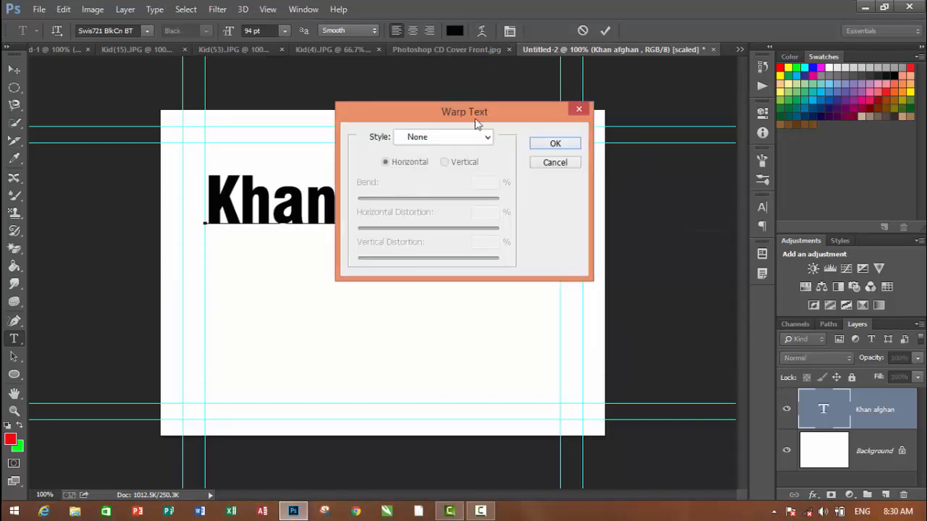
{"action": "left_click", "coordinate": [485, 139]}
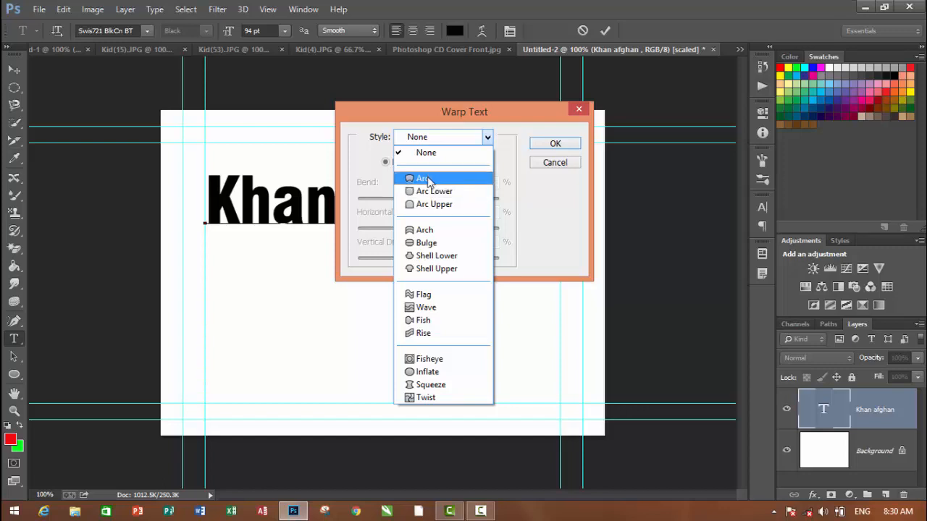
{"action": "left_click", "coordinate": [427, 179]}
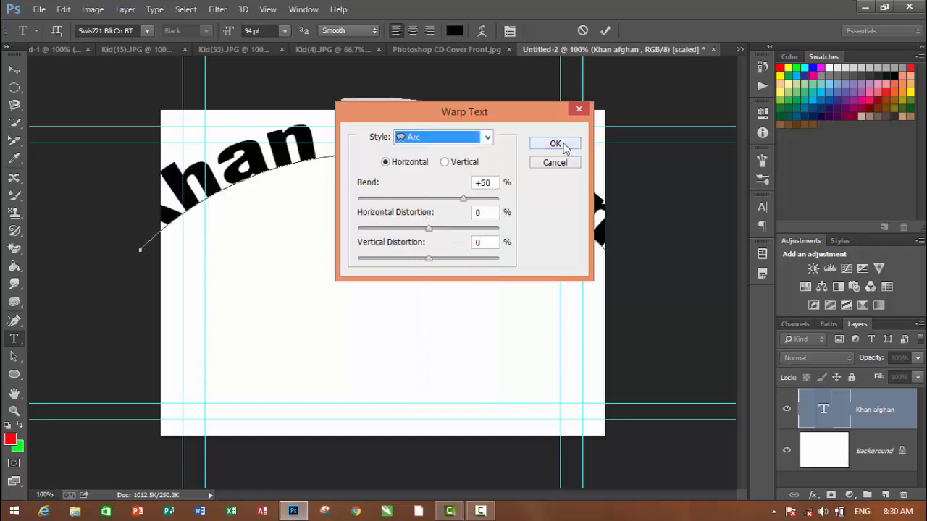
{"action": "left_click", "coordinate": [563, 147]}
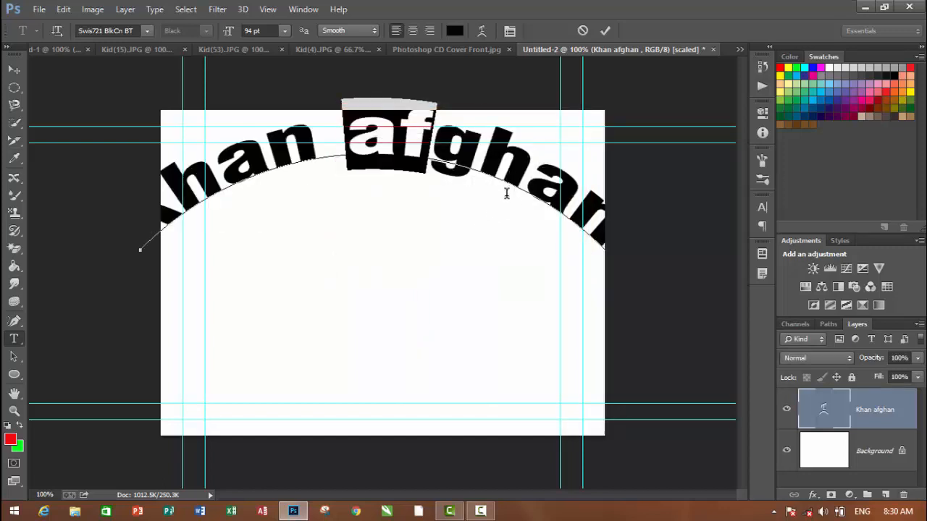
Reduce the whole text line to 78 pt and move it right until all its letters lie within the page
{"action": "key", "text": "ctrl+a"}
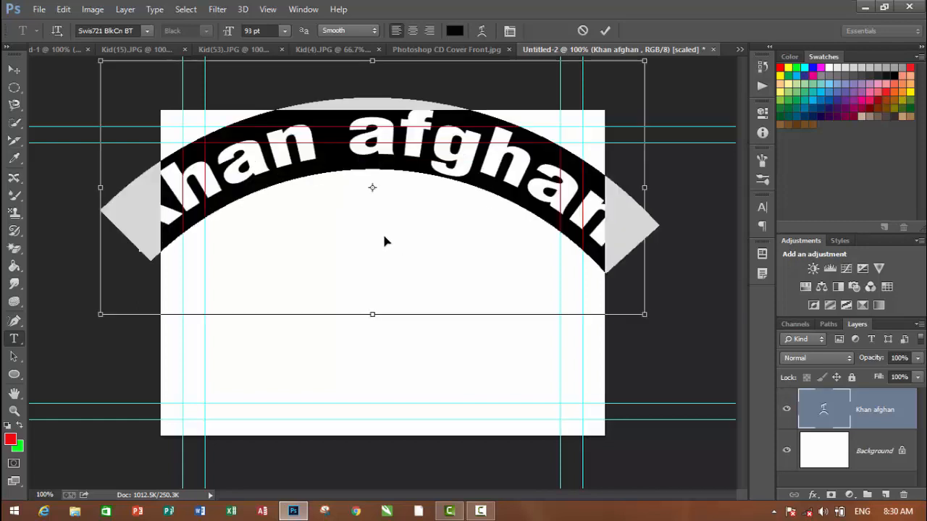
{"action": "key", "text": "ctrl+shift+comma"}
{"action": "key", "text": "ctrl+shift+comma"}
{"action": "key", "text": "ctrl+shift+comma"}
{"action": "key", "text": "ctrl+shift+comma"}
{"action": "key", "text": "ctrl+shift+comma"}
{"action": "key", "text": "ctrl+shift+comma"}
{"action": "key", "text": "ctrl+shift+comma"}
{"action": "key", "text": "ctrl+shift+comma"}
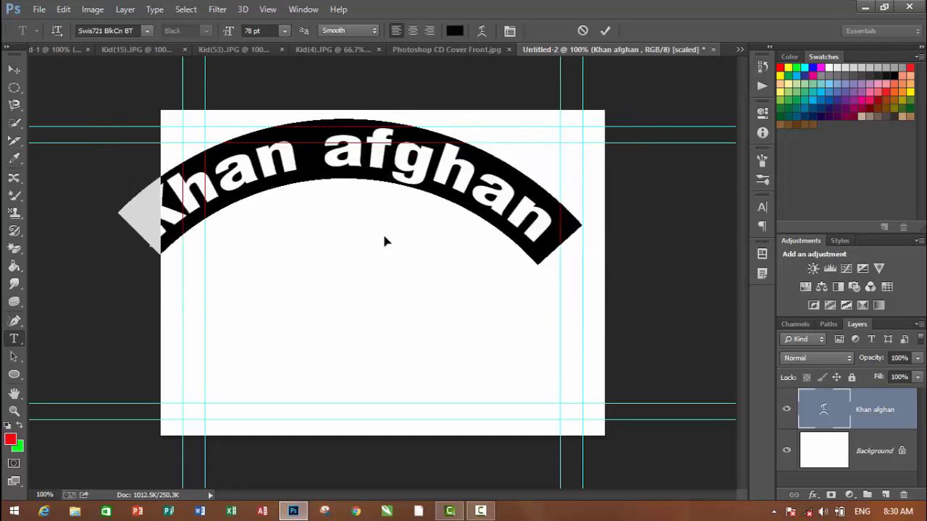
{"action": "left_click", "coordinate": [9, 70]}
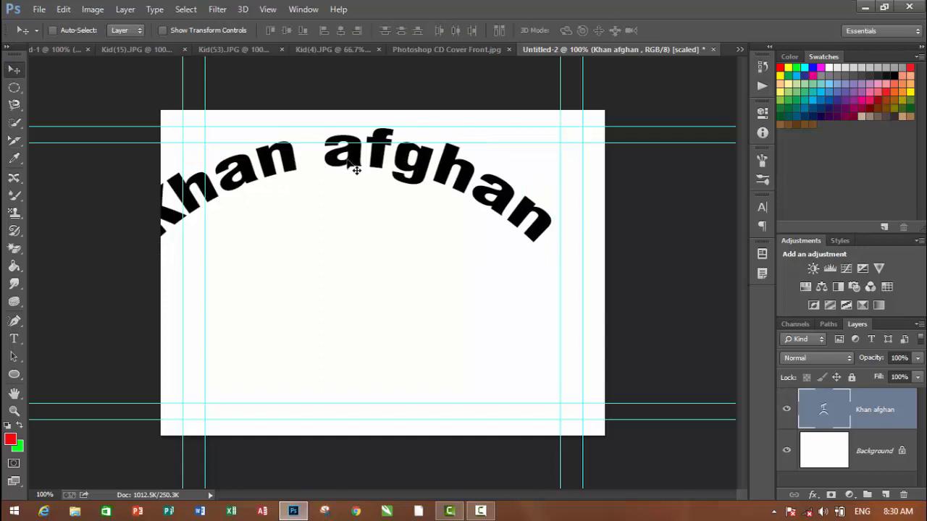
{"action": "left_click_drag", "start_coordinate": [355, 170], "coordinate": [315, 160]}
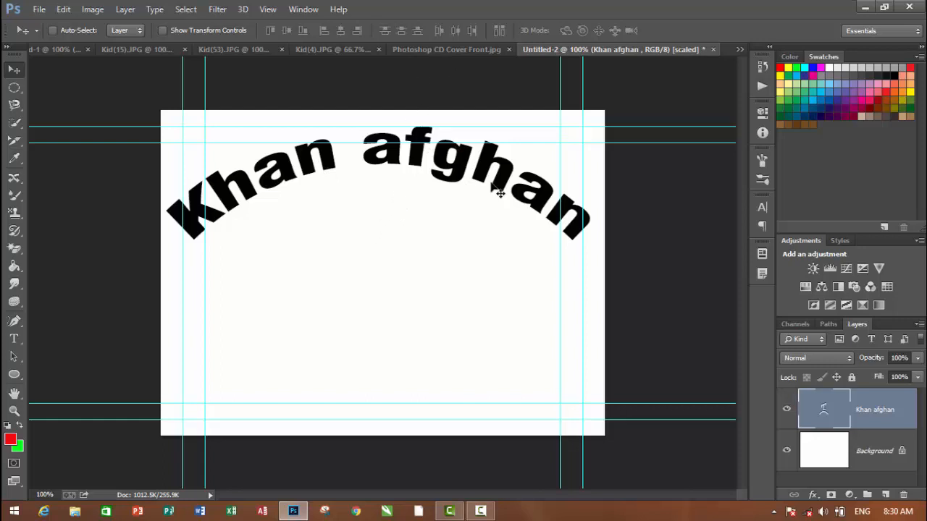
Reopen the arched text line, select all its letters, and change its warp style to Squeeze
{"action": "left_click", "coordinate": [14, 338]}
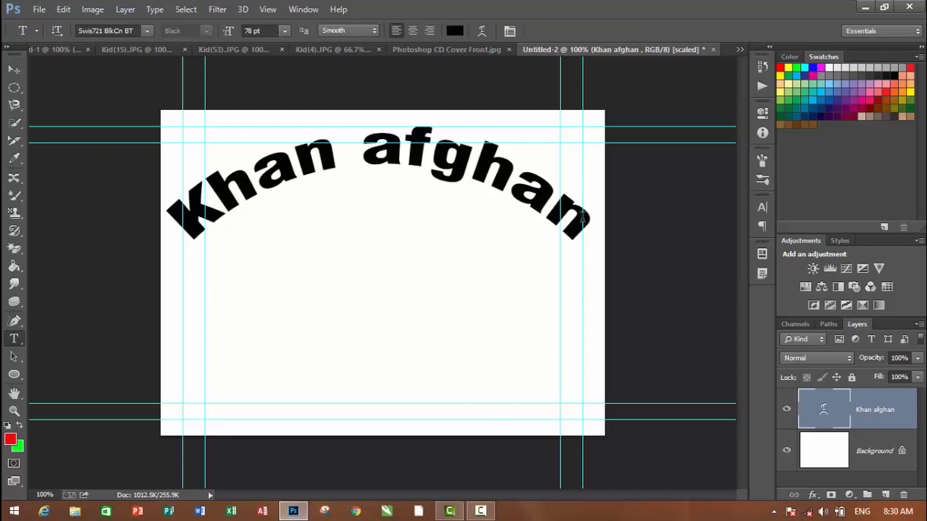
{"action": "key", "text": "ctrl+a"}
{"action": "left_click_drag", "start_coordinate": [555, 196], "coordinate": [209, 262]}
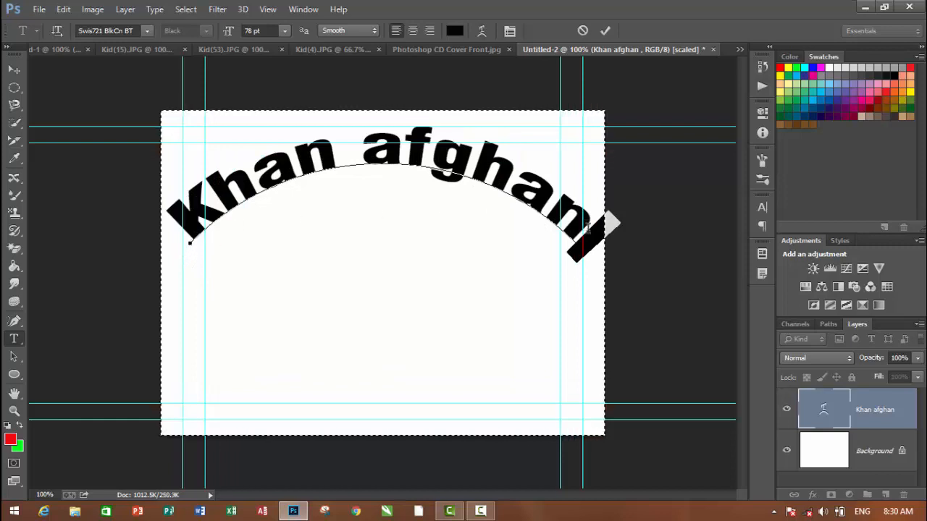
{"action": "left_click_drag", "start_coordinate": [588, 226], "coordinate": [204, 180]}
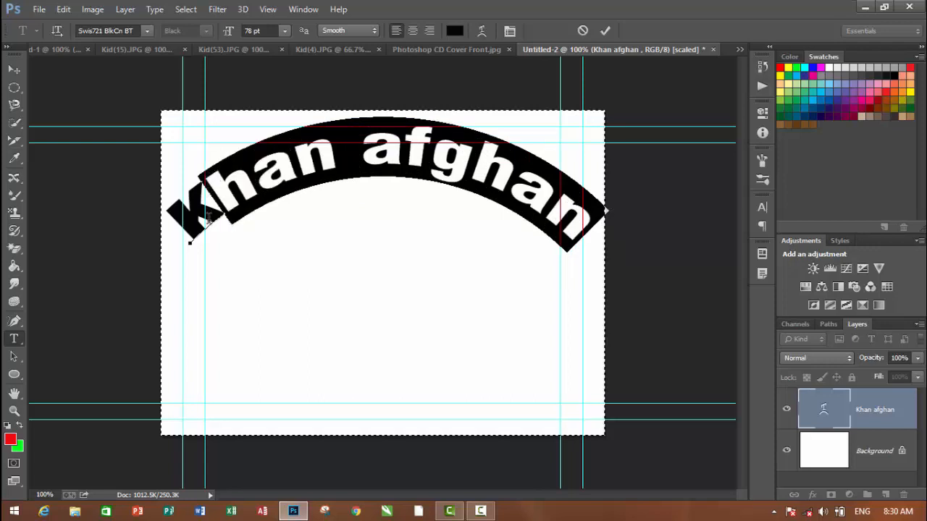
{"action": "left_click_drag", "start_coordinate": [207, 215], "coordinate": [177, 209]}
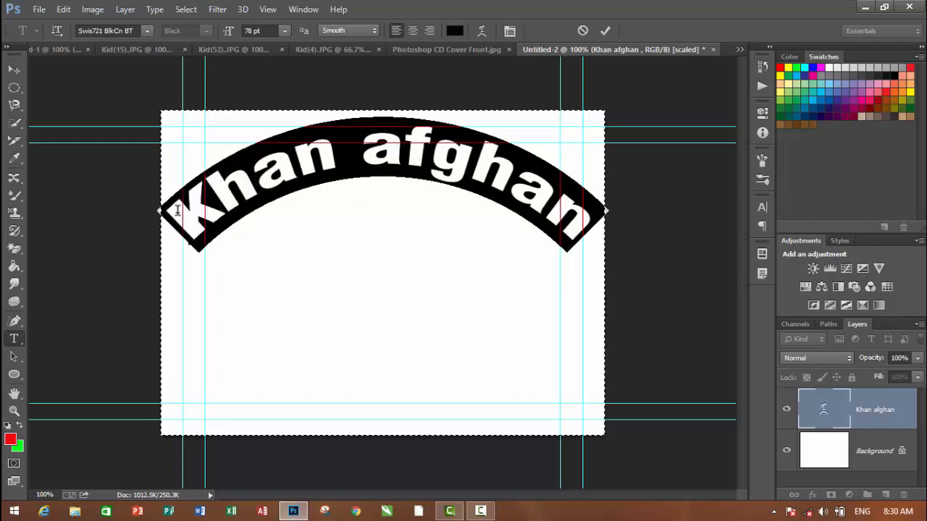
{"action": "left_click", "coordinate": [480, 32]}
{"action": "left_click", "coordinate": [480, 137]}
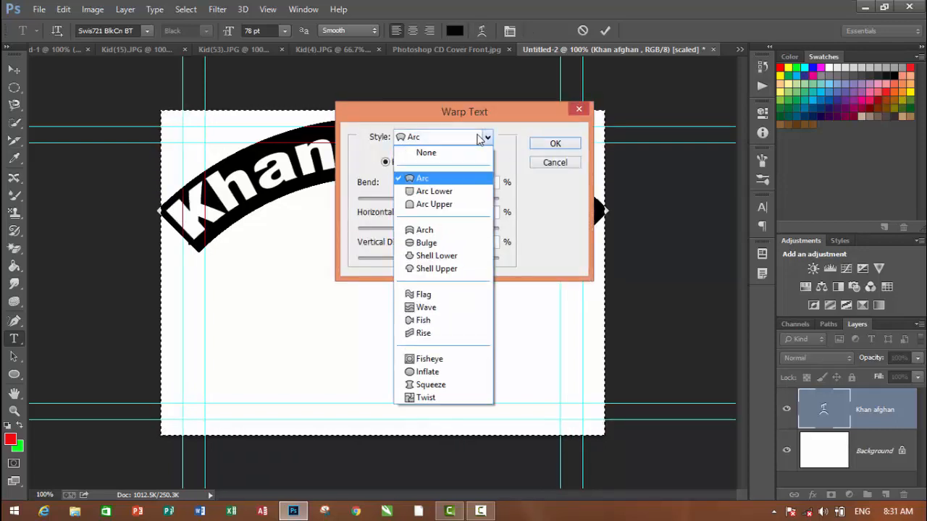
{"action": "left_click", "coordinate": [419, 388]}
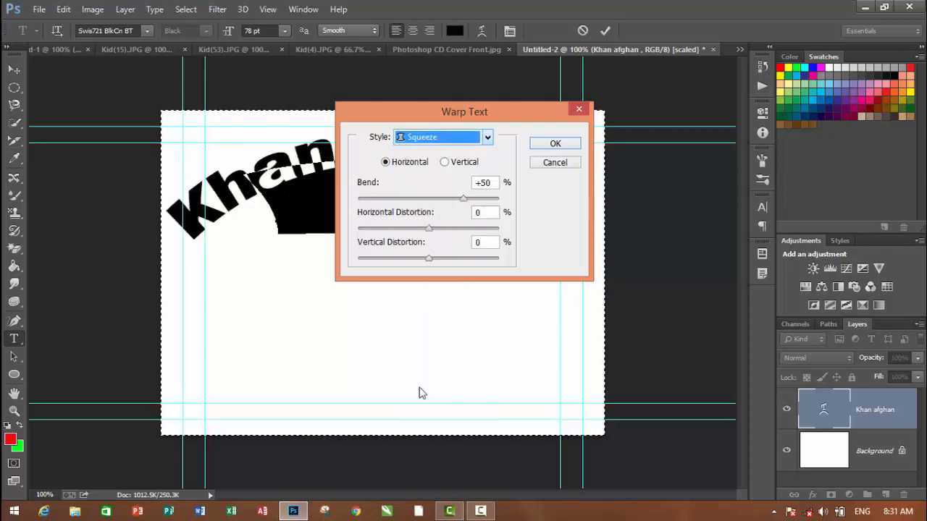
Set the Squeeze warp to bend +58%, horizontal distortion -6% and vertical distortion +20%, and commit the text
{"action": "left_click_drag", "start_coordinate": [463, 198], "coordinate": [394, 244]}
{"action": "left_click", "coordinate": [459, 203]}
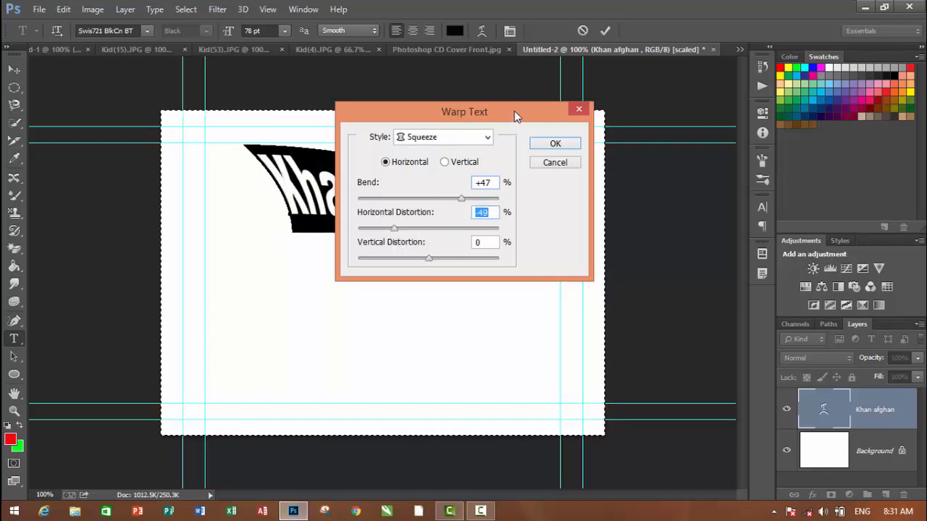
{"action": "left_click_drag", "start_coordinate": [514, 110], "coordinate": [726, 142]}
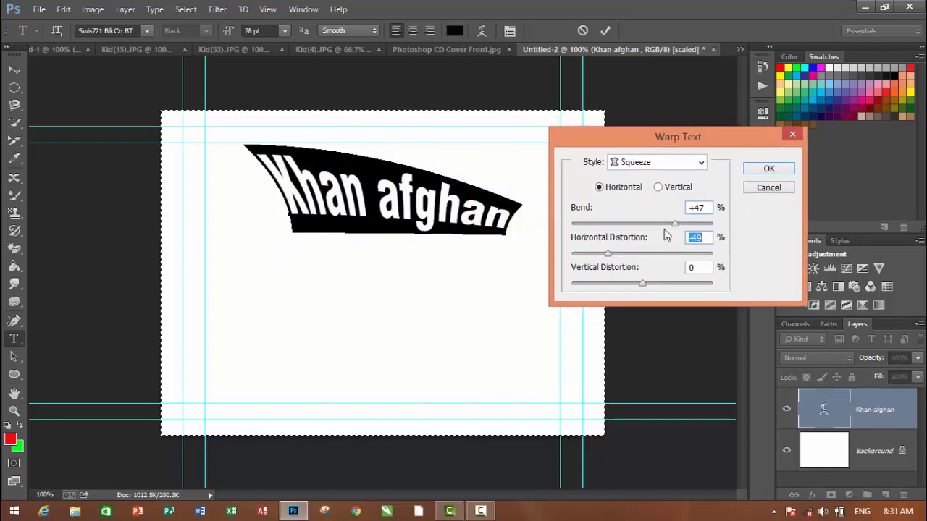
{"action": "mouse_move", "coordinate": [674, 225]}
{"action": "left_mouse_down"}
{"action": "mouse_move", "coordinate": [625, 232]}
{"action": "mouse_move", "coordinate": [682, 237]}
{"action": "left_mouse_up"}
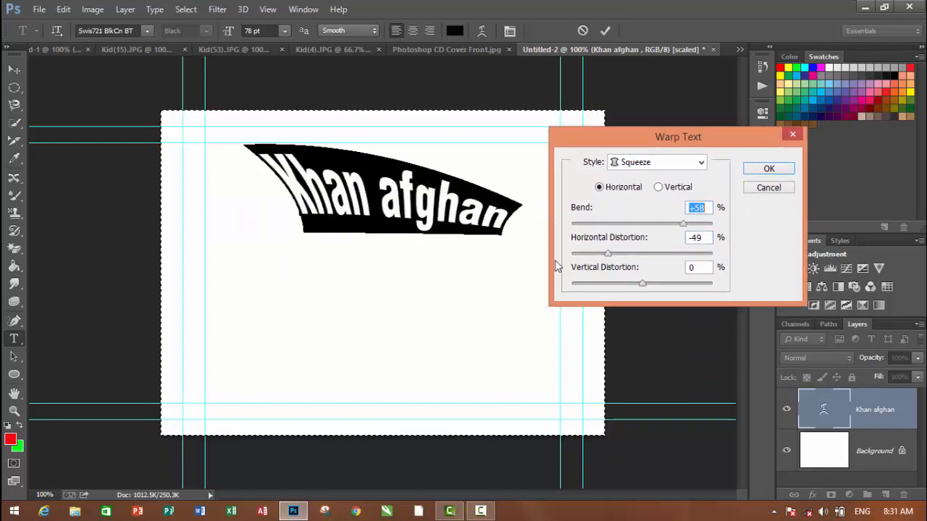
{"action": "left_click_drag", "start_coordinate": [607, 254], "coordinate": [657, 292]}
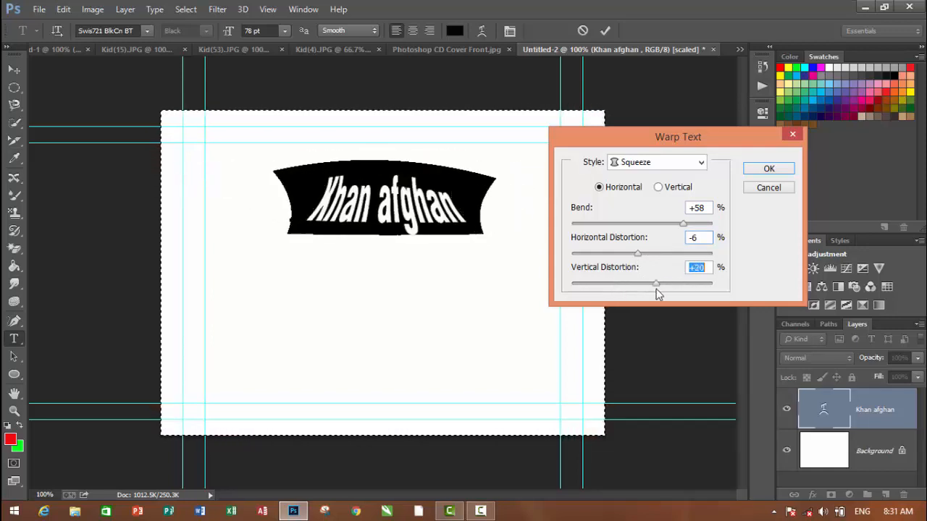
{"action": "left_click", "coordinate": [768, 169]}
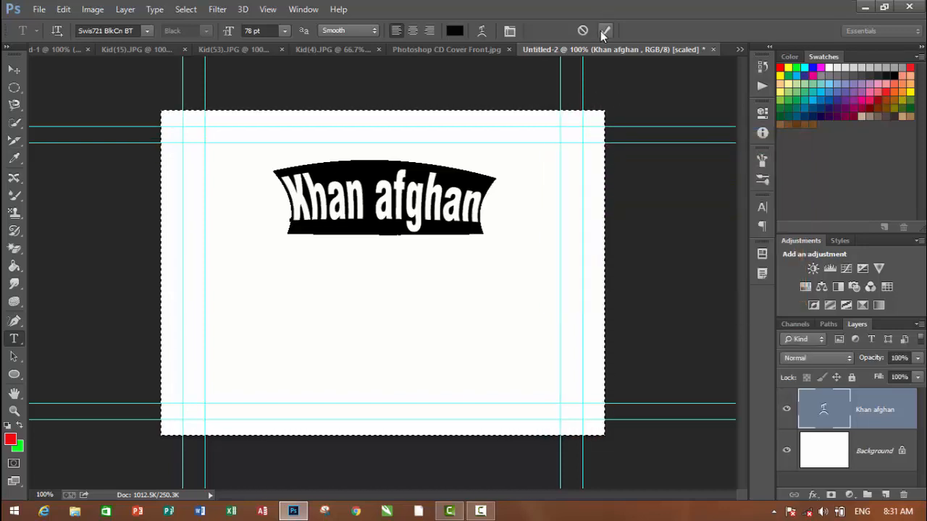
{"action": "left_click", "coordinate": [414, 91]}
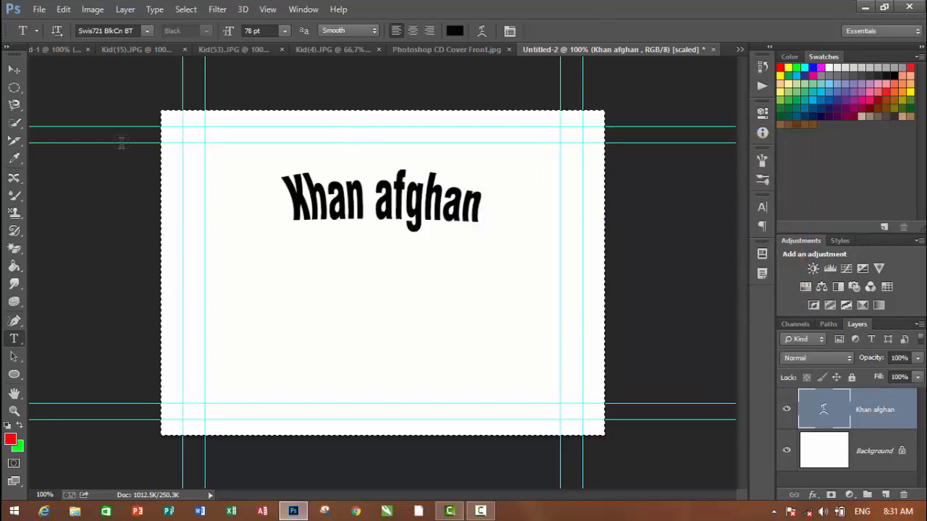
Add the sample name as vertical text beside the warped line and move it up to the upper inner guide
{"action": "right_click", "coordinate": [13, 338]}
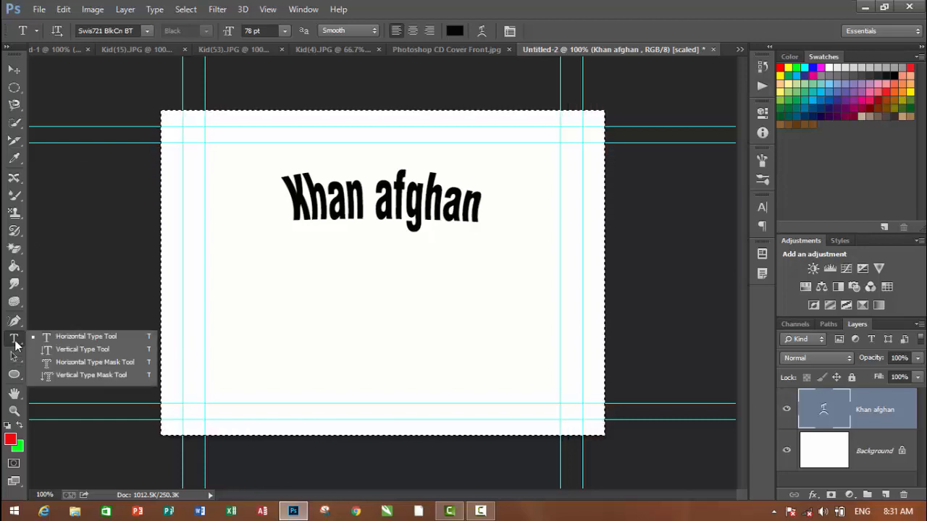
{"action": "left_click", "coordinate": [55, 351]}
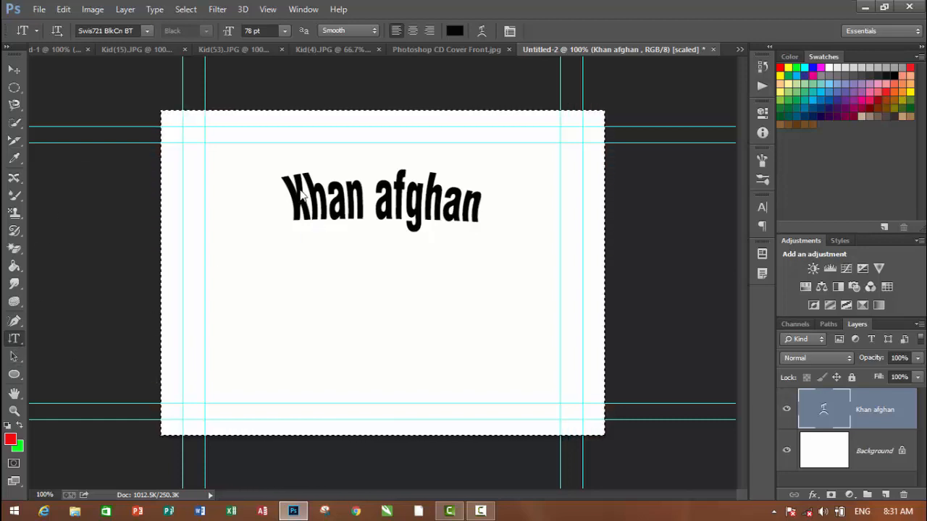
{"action": "left_click", "coordinate": [254, 220]}
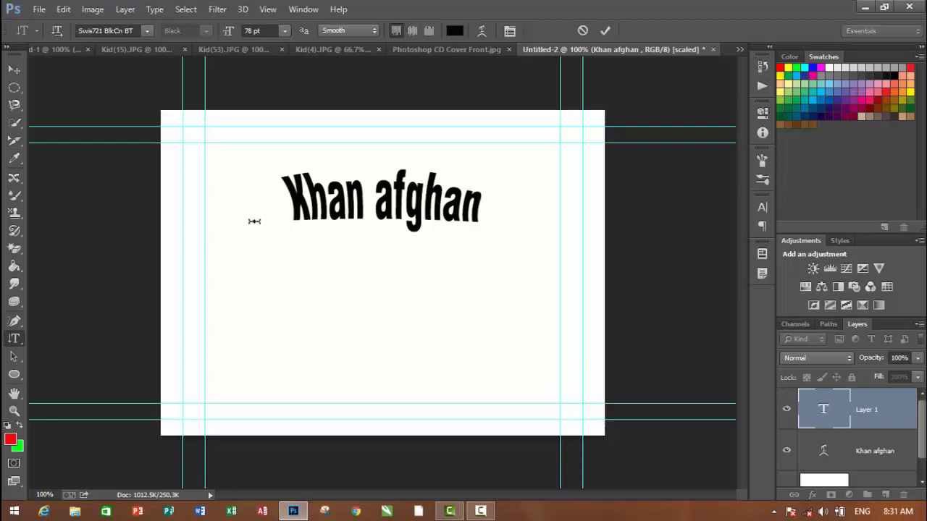
{"action": "type", "text": "Khan"}
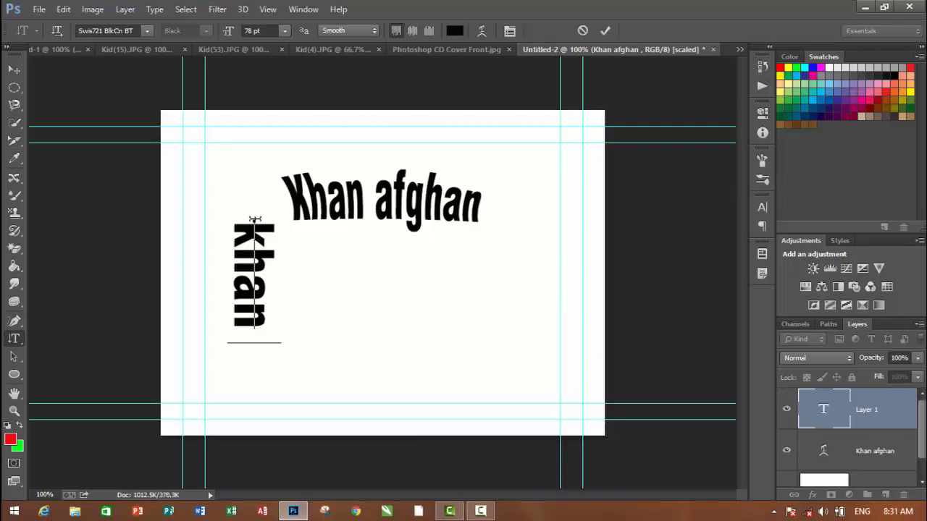
{"action": "type", "text": " afghan"}
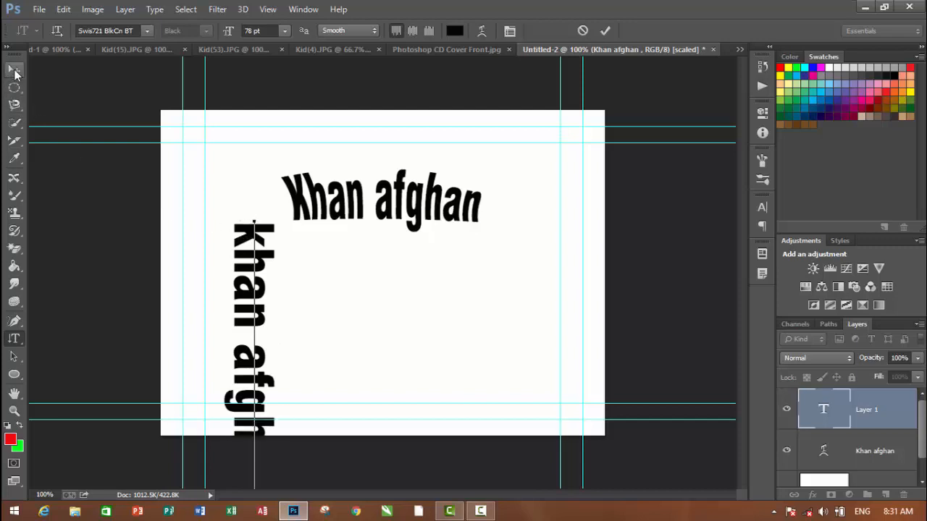
{"action": "left_click", "coordinate": [13, 68]}
{"action": "left_click_drag", "start_coordinate": [246, 233], "coordinate": [237, 154]}
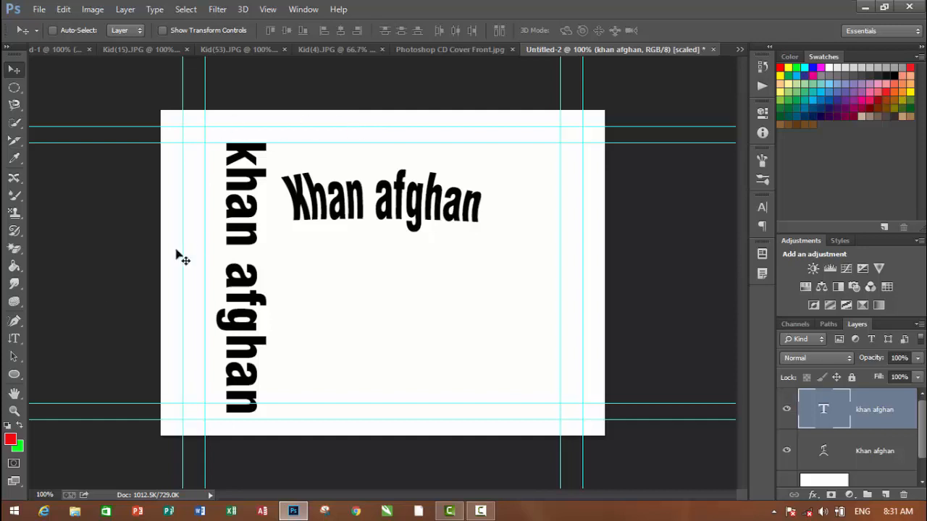
Activate the Horizontal Type Mask tool and open the image Animal(18).JPG from the Animals folder
{"action": "left_click", "coordinate": [14, 339]}
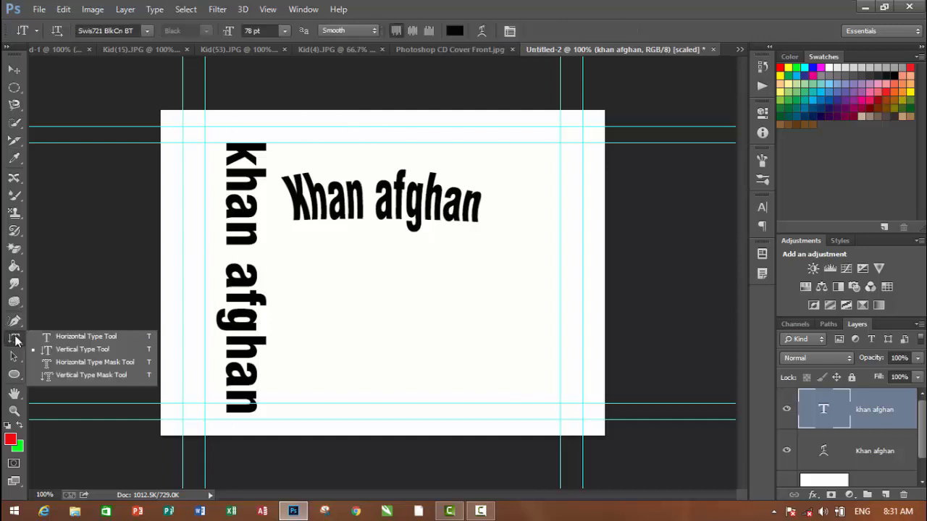
{"action": "left_click", "coordinate": [72, 366]}
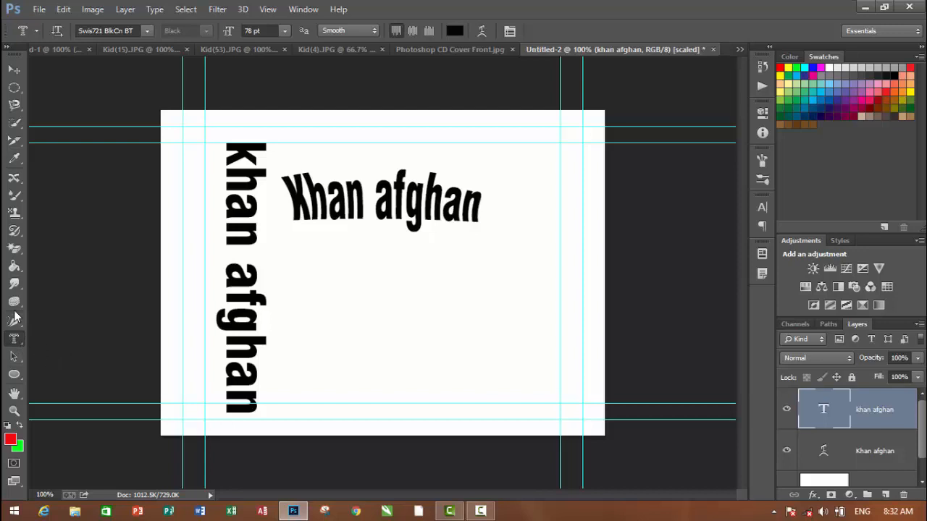
{"action": "left_click", "coordinate": [39, 10]}
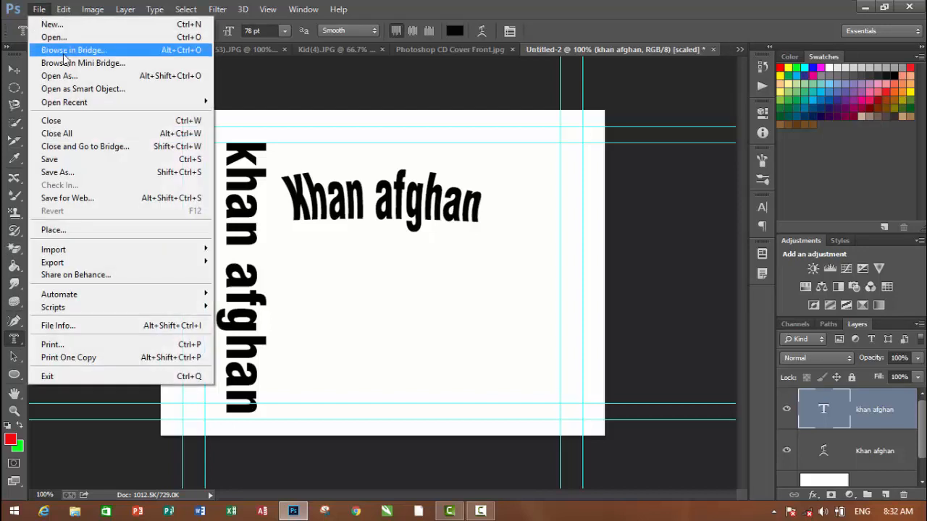
{"action": "left_click", "coordinate": [68, 36]}
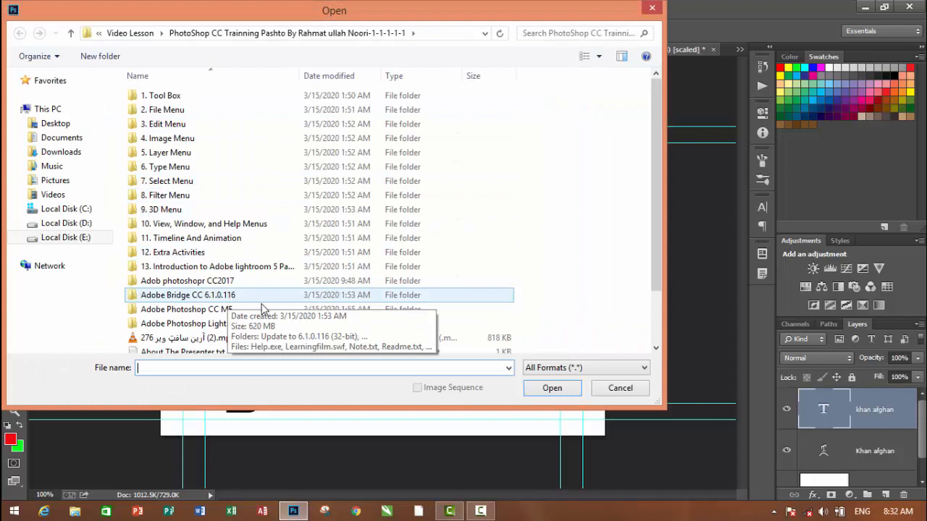
{"action": "double_click", "coordinate": [212, 286]}
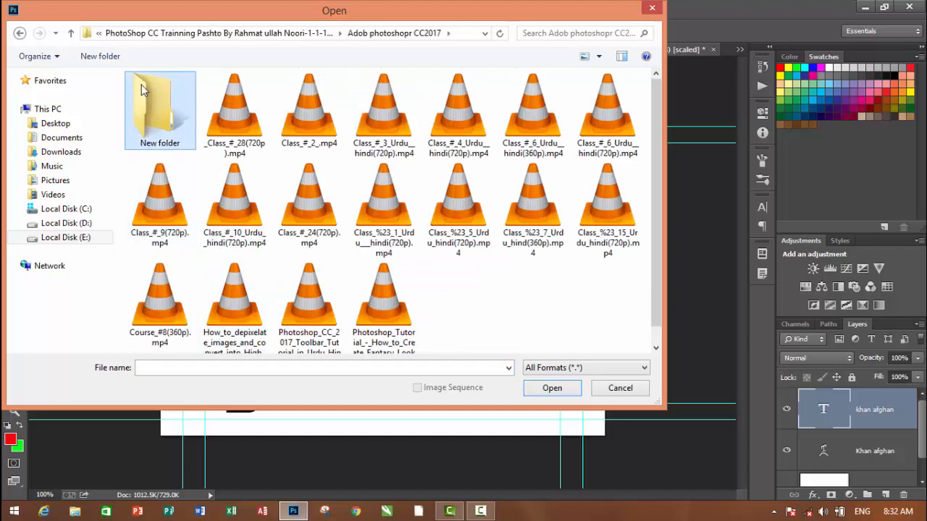
{"action": "double_click", "coordinate": [141, 84]}
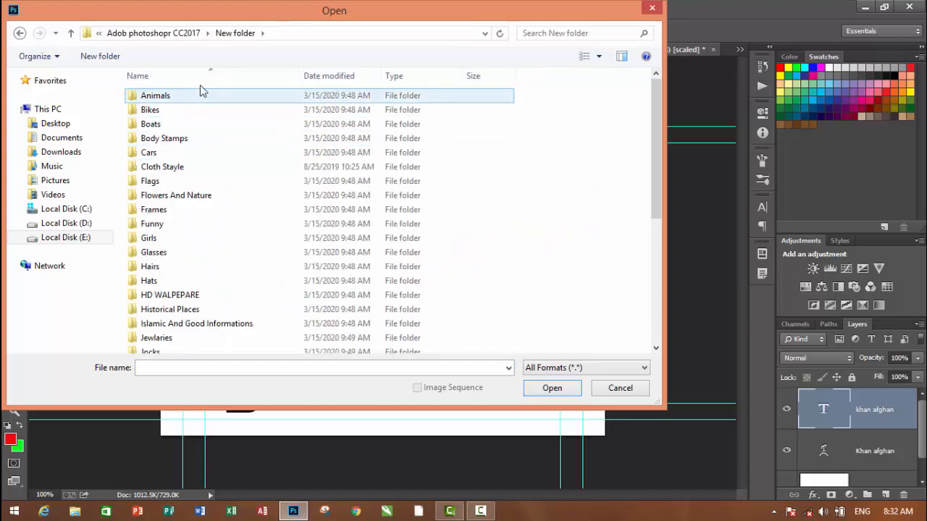
{"action": "double_click", "coordinate": [192, 95]}
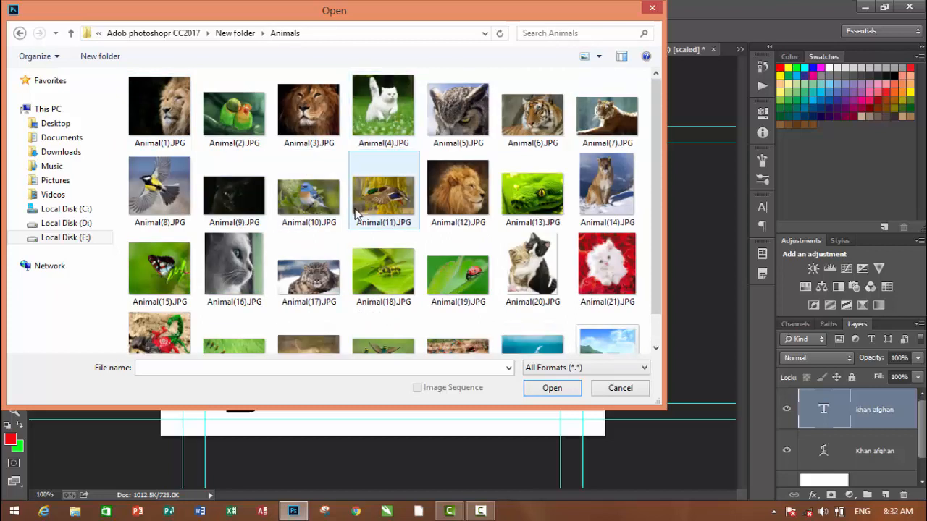
{"action": "double_click", "coordinate": [377, 268]}
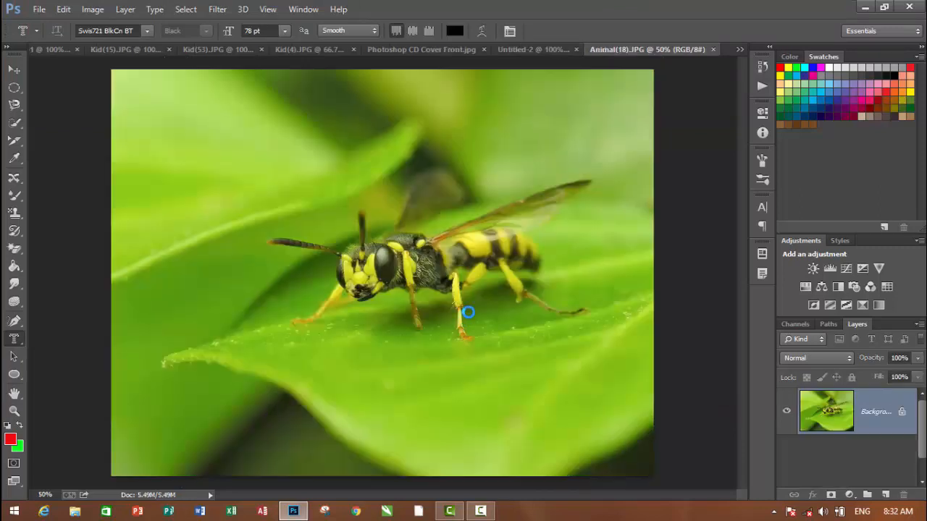
{"action": "key", "text": "F2"}
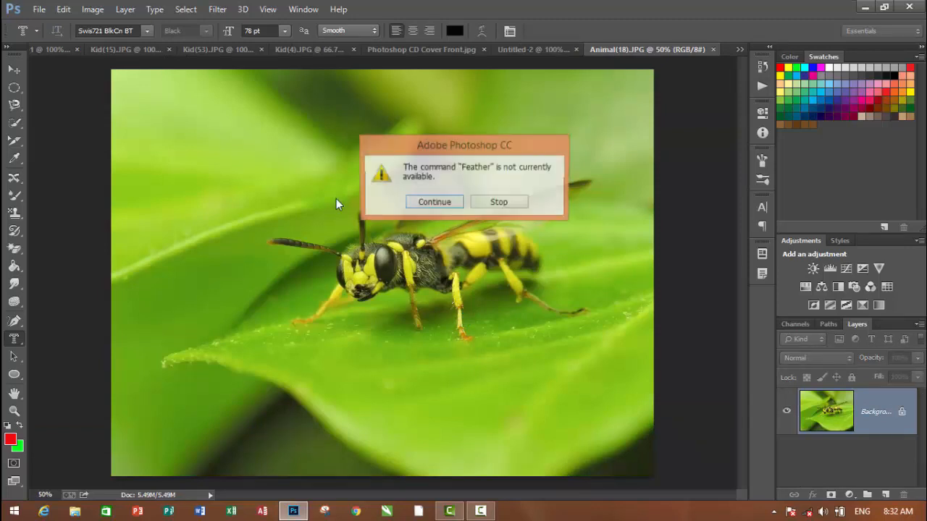
{"action": "left_click", "coordinate": [499, 202]}
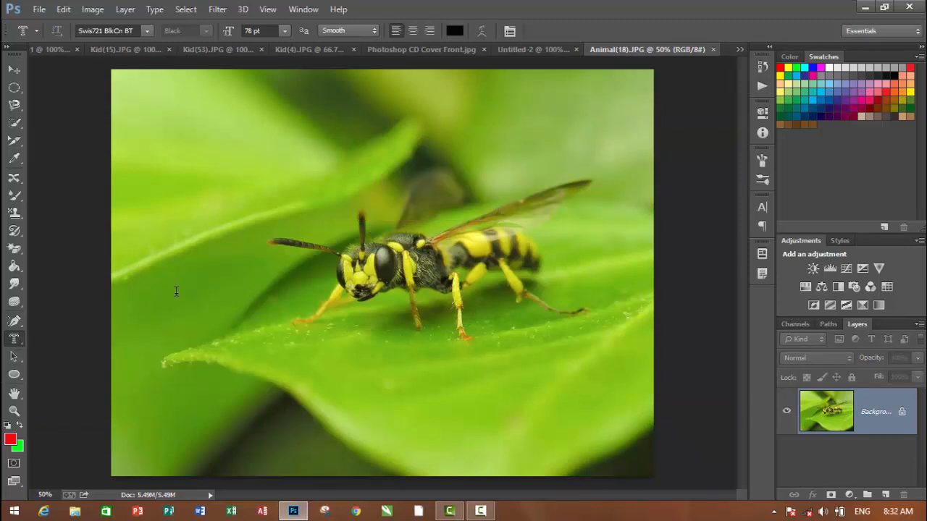
Create a horizontal text-shaped selection of the sample name on the upper leaf and move the selected pixels onto the wasp
{"action": "left_click", "coordinate": [246, 158]}
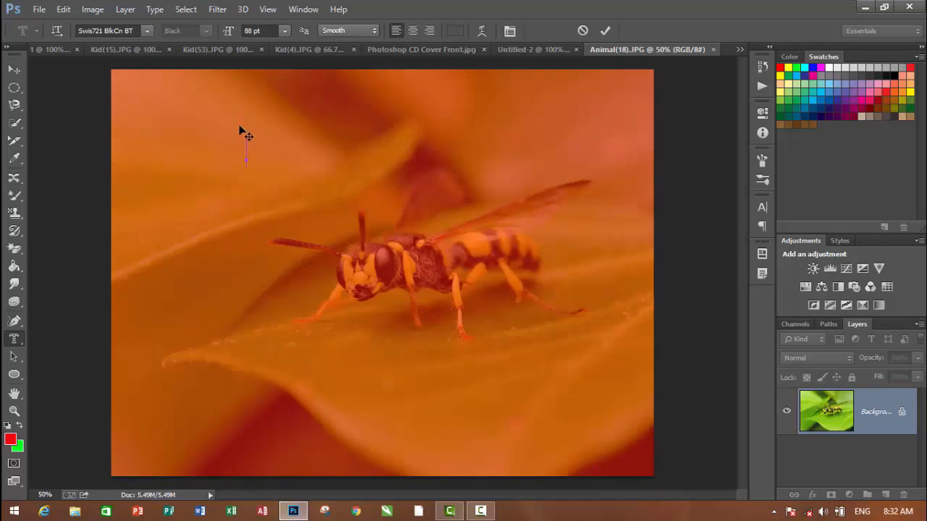
{"action": "type", "text": "Khan afghan"}
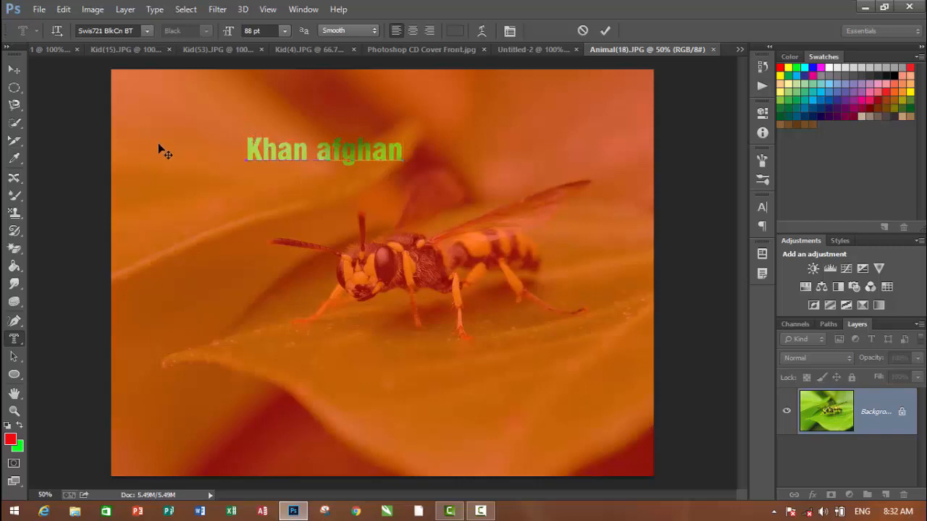
{"action": "left_click", "coordinate": [10, 71]}
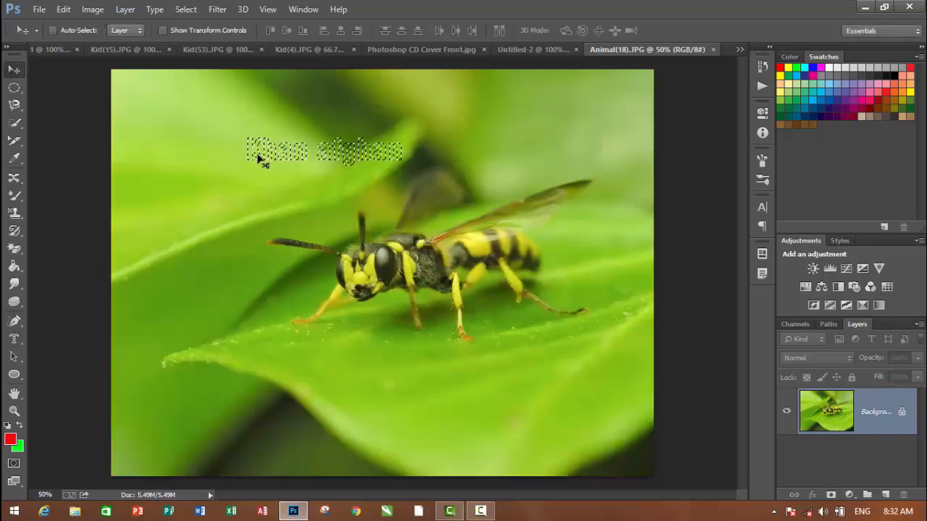
{"action": "left_click_drag", "start_coordinate": [301, 247], "coordinate": [367, 268]}
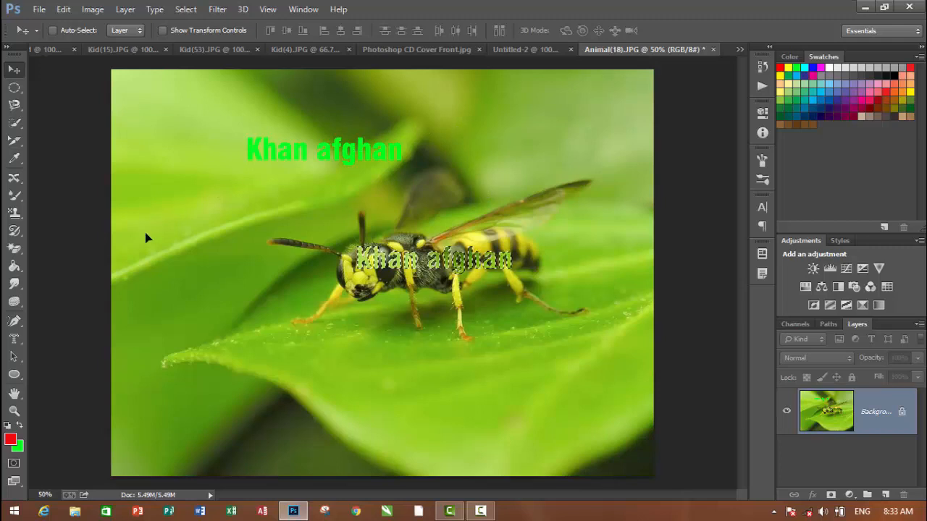
{"action": "left_click", "coordinate": [14, 339]}
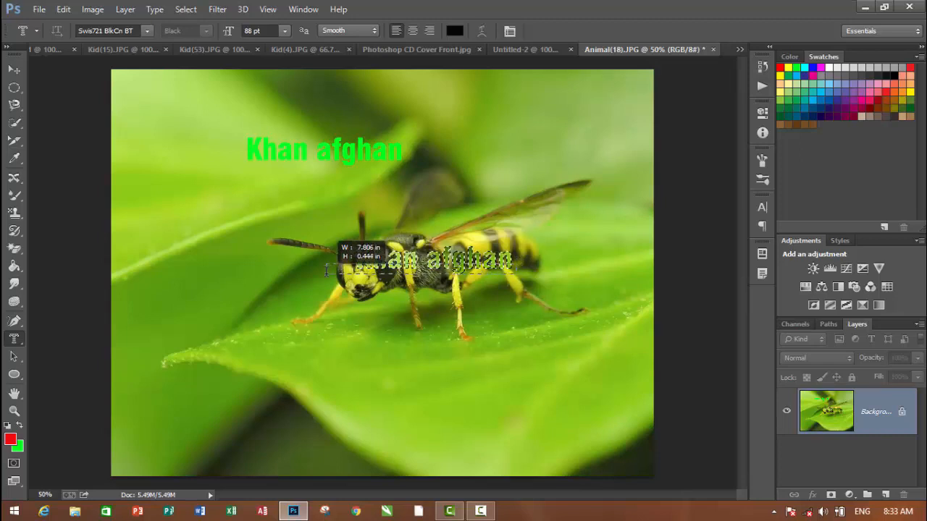
{"action": "left_click_drag", "start_coordinate": [326, 273], "coordinate": [517, 263]}
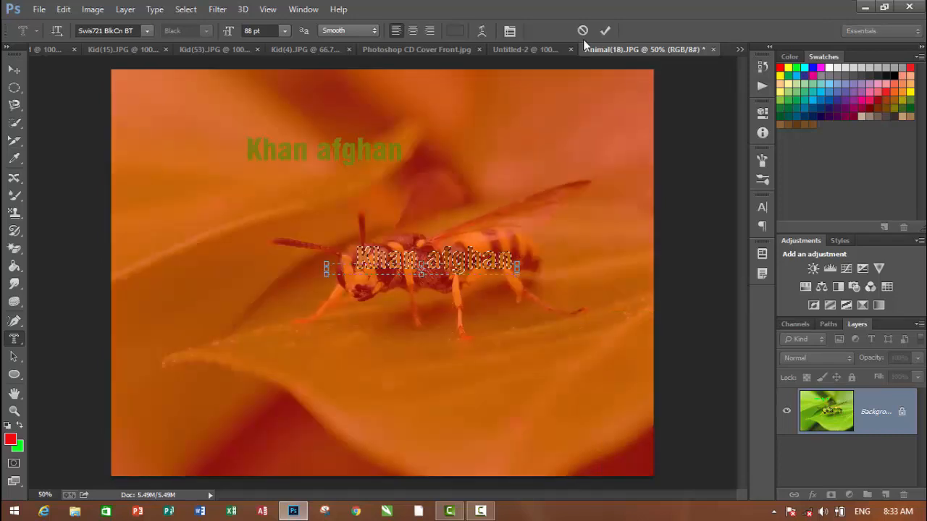
{"action": "left_click", "coordinate": [583, 31]}
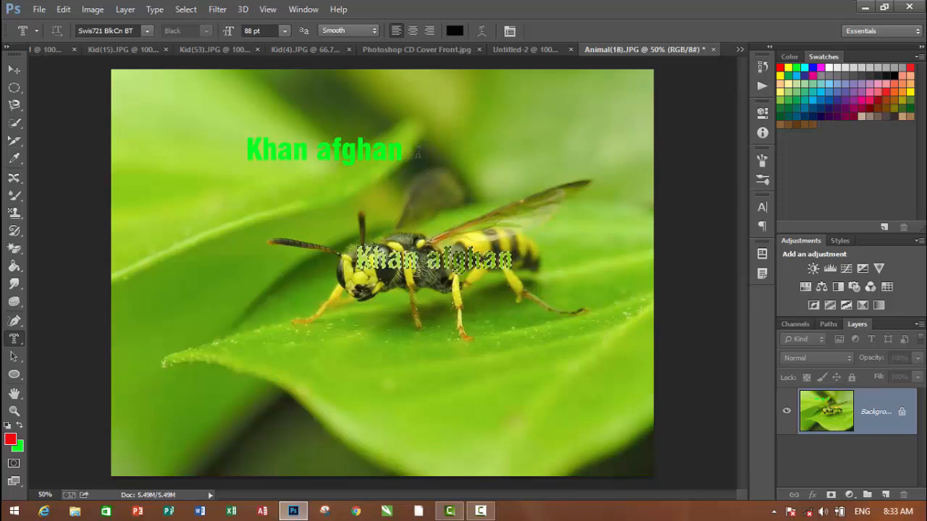
Undo the pixel move and the text-shaped selection on the wasp photo
{"action": "key", "text": "ctrl+alt+z"}
{"action": "key", "text": "ctrl+alt+z"}
{"action": "key", "text": "ctrl+alt+z"}
{"action": "key", "text": "ctrl+alt+z"}
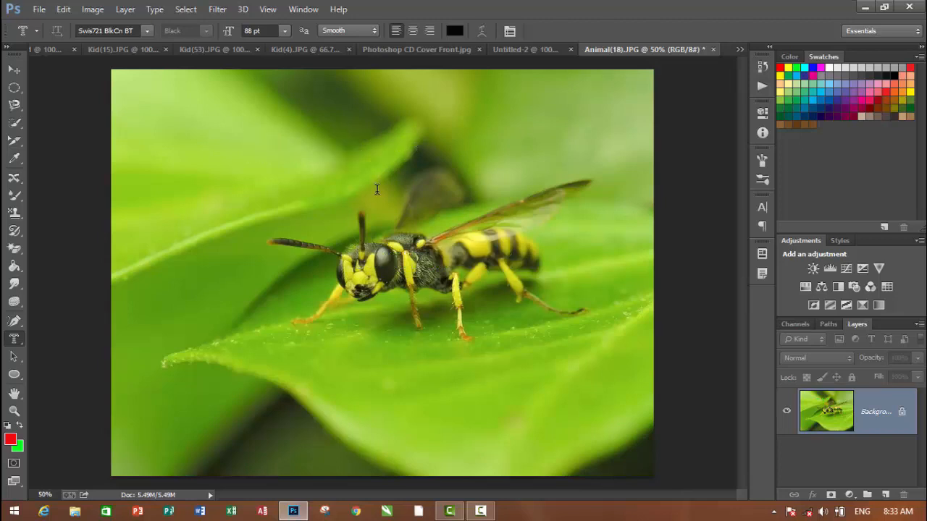
Enter the sample name in lowercase as horizontal mask text across the wasp's head and body
{"action": "left_click", "coordinate": [306, 263]}
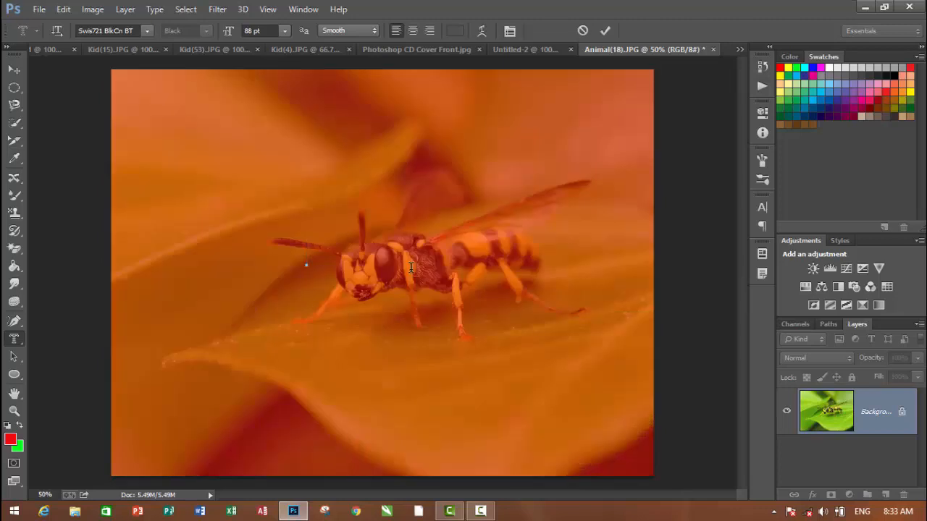
{"action": "type", "text": "khan alig"}
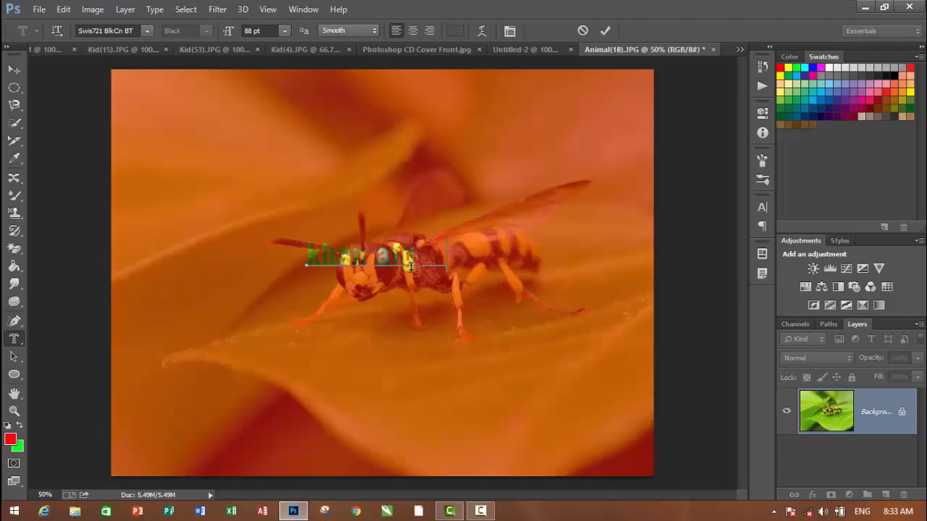
{"action": "type", "text": "han"}
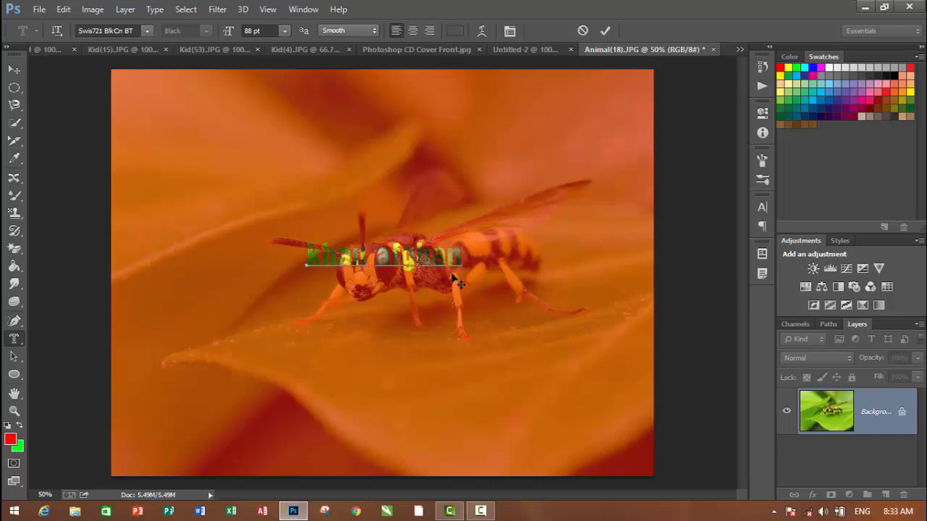
Select the whole mask text across the wasp and enlarge it to 224 pt
{"action": "left_click_drag", "start_coordinate": [461, 255], "coordinate": [274, 253]}
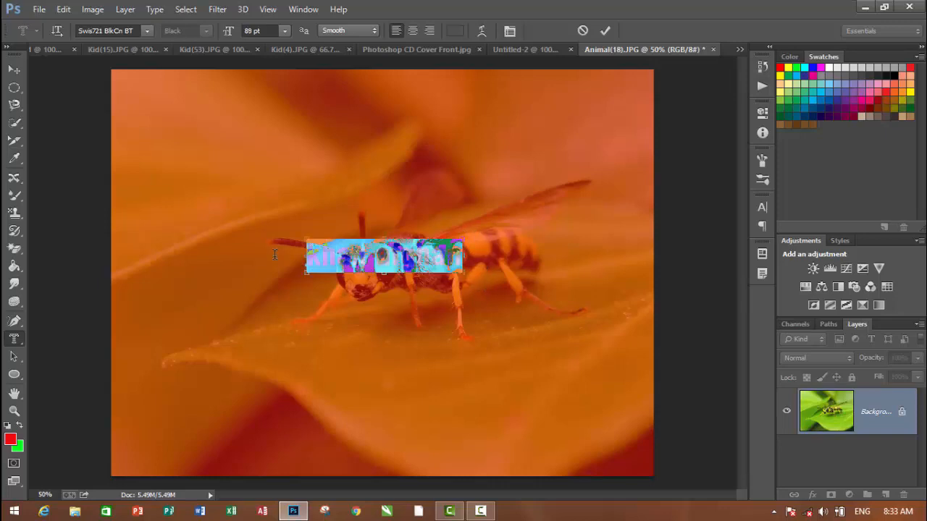
{"action": "key", "text": "ctrl+shift+period"}
{"action": "key", "text": "ctrl+shift+period"}
{"action": "key", "text": "ctrl+shift+period"}
{"action": "key", "text": "ctrl+shift+period"}
{"action": "key", "text": "ctrl+shift+period"}
{"action": "key", "text": "ctrl+shift+period"}
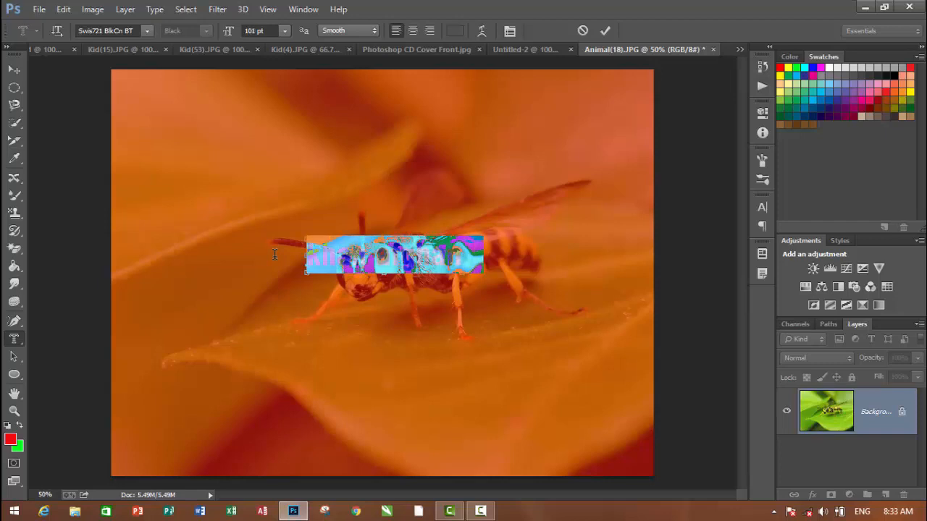
{"action": "key", "text": "ctrl+shift+period"}
{"action": "key", "text": "ctrl+shift+period"}
{"action": "key", "text": "ctrl+shift+period"}
{"action": "key", "text": "ctrl+shift+period"}
{"action": "key", "text": "ctrl+shift+period"}
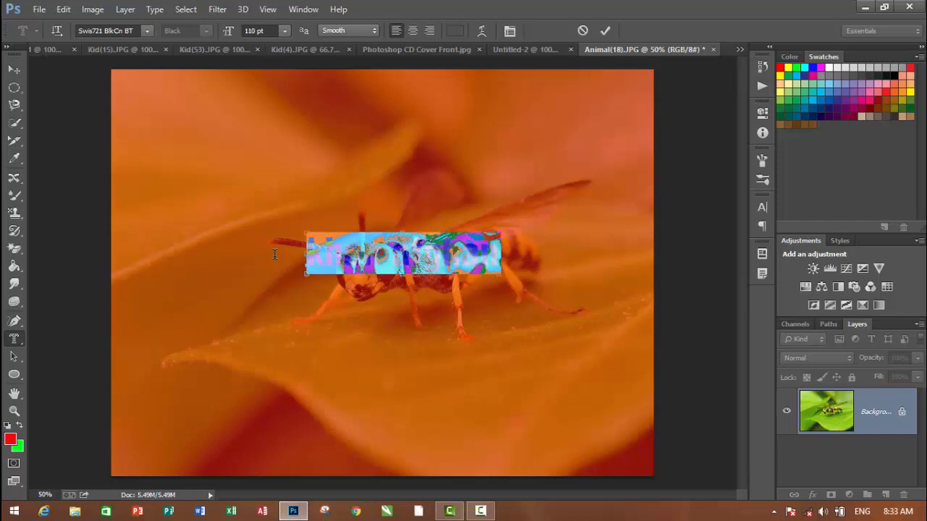
{"action": "key", "text": "ctrl+shift+period"}
{"action": "key", "text": "ctrl+shift+period"}
{"action": "key", "text": "ctrl+shift+period"}
{"action": "key", "text": "ctrl+shift+period"}
{"action": "key", "text": "ctrl+shift+period"}
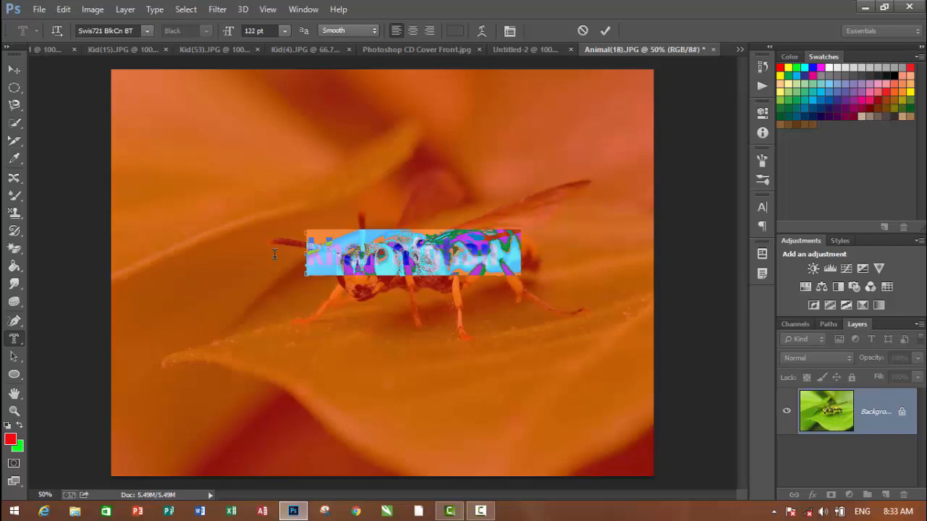
{"action": "key", "text": "ctrl+shift+period"}
{"action": "key", "text": "ctrl+shift+period"}
{"action": "key", "text": "ctrl+shift+period"}
{"action": "key", "text": "ctrl+shift+period"}
{"action": "key", "text": "ctrl+shift+period"}
{"action": "key", "text": "ctrl+shift+period"}
{"action": "key", "text": "ctrl+shift+period"}
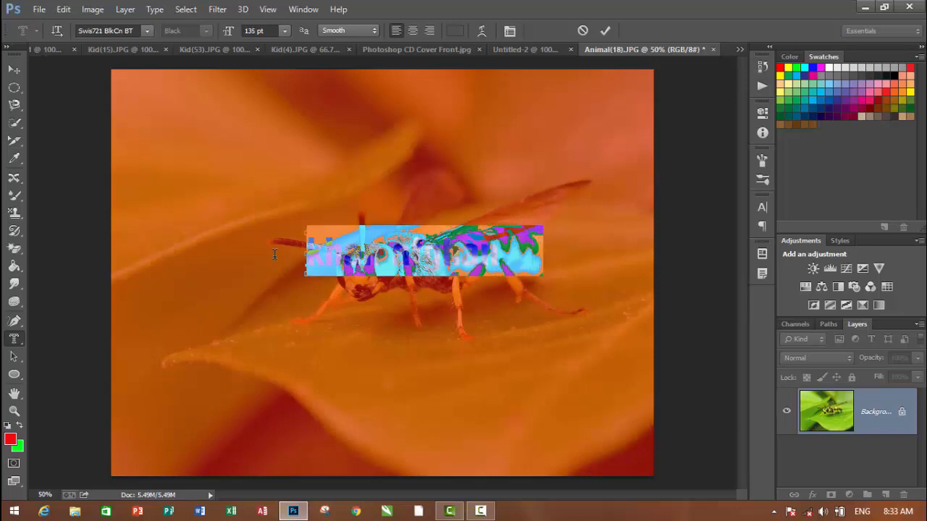
{"action": "key", "text": "ctrl+shift+period"}
{"action": "key", "text": "ctrl+shift+period"}
{"action": "key", "text": "ctrl+shift+period"}
{"action": "key", "text": "ctrl+shift+period"}
{"action": "key", "text": "ctrl+shift+period"}
{"action": "key", "text": "ctrl+shift+period"}
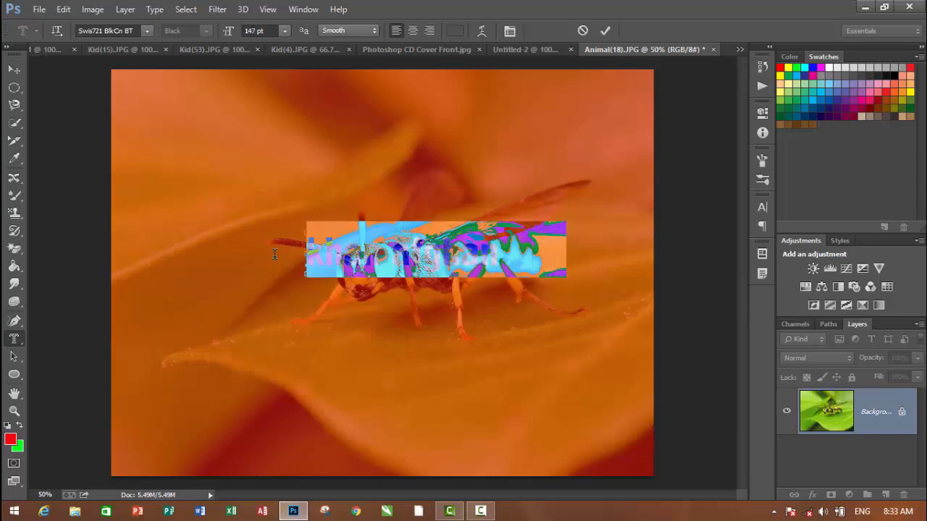
{"action": "key", "text": "ctrl+shift+period"}
{"action": "key", "text": "ctrl+shift+period"}
{"action": "key", "text": "ctrl+shift+period"}
{"action": "key", "text": "ctrl+shift+period"}
{"action": "key", "text": "ctrl+shift+period"}
{"action": "key", "text": "ctrl+shift+period"}
{"action": "key", "text": "ctrl+shift+period"}
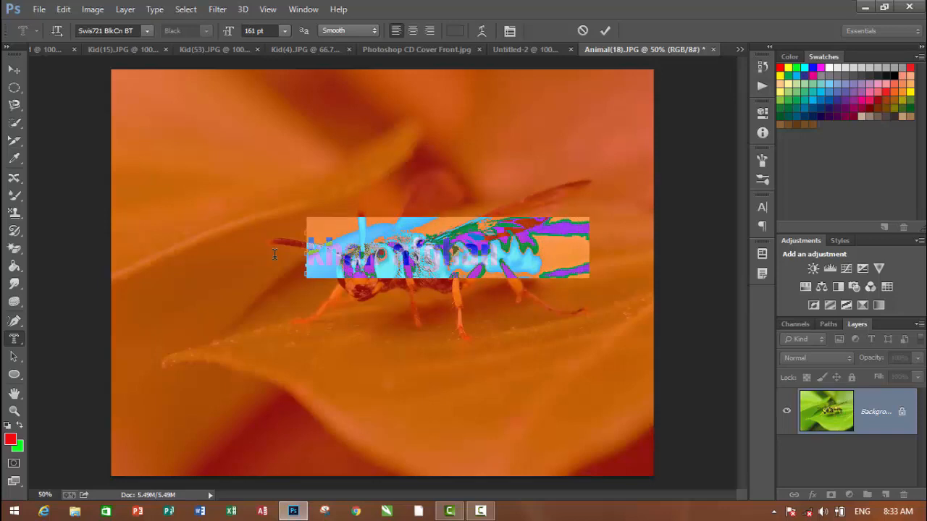
{"action": "key", "text": "ctrl+shift+period"}
{"action": "key", "text": "ctrl+shift+period"}
{"action": "key", "text": "ctrl+shift+period"}
{"action": "key", "text": "ctrl+shift+period"}
{"action": "key", "text": "ctrl+shift+period"}
{"action": "key", "text": "ctrl+shift+period"}
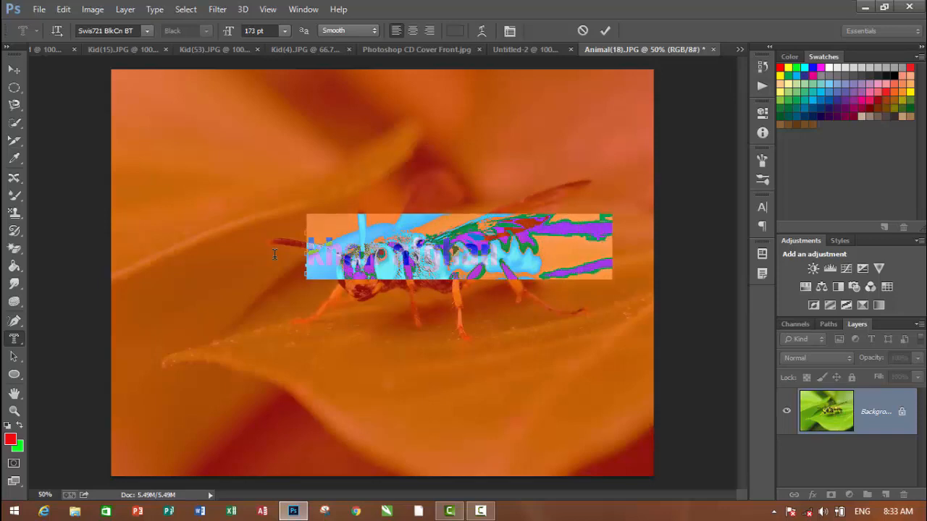
{"action": "key", "text": "ctrl+shift+period"}
{"action": "key", "text": "ctrl+shift+period"}
{"action": "key", "text": "ctrl+shift+period"}
{"action": "key", "text": "ctrl+shift+period"}
{"action": "key", "text": "ctrl+shift+period"}
{"action": "key", "text": "ctrl+shift+period"}
{"action": "key", "text": "ctrl+shift+period"}
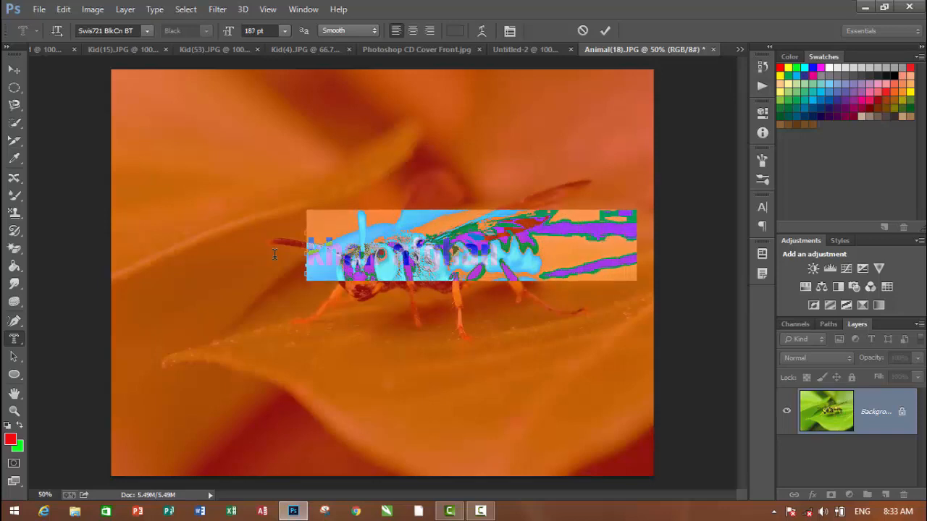
{"action": "key", "text": "ctrl+shift+period"}
{"action": "key", "text": "ctrl+shift+period"}
{"action": "key", "text": "ctrl+shift+period"}
{"action": "key", "text": "ctrl+shift+period"}
{"action": "key", "text": "ctrl+shift+period"}
{"action": "key", "text": "ctrl+shift+period"}
{"action": "key", "text": "ctrl+shift+period"}
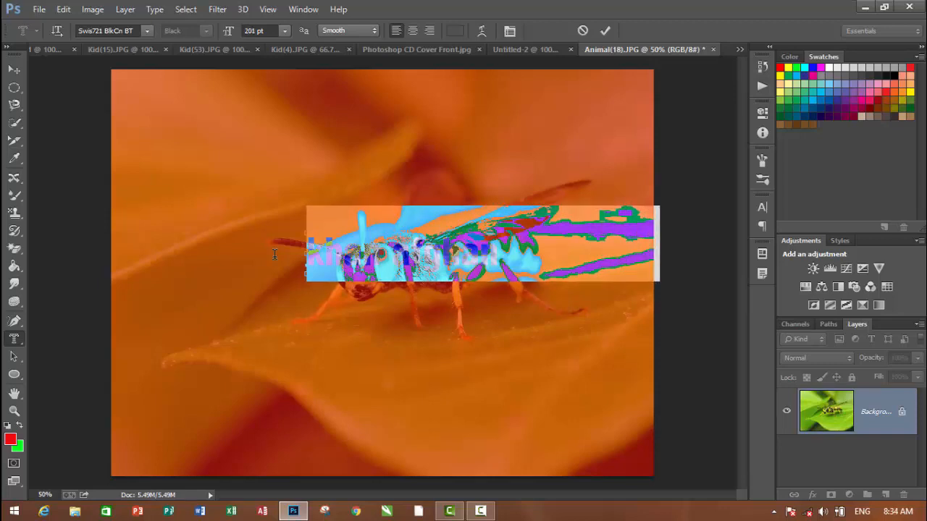
{"action": "key", "text": "ctrl+shift+period"}
{"action": "key", "text": "ctrl+shift+period"}
{"action": "key", "text": "ctrl+shift+period"}
{"action": "key", "text": "ctrl+shift+period"}
{"action": "key", "text": "ctrl+shift+period"}
{"action": "key", "text": "ctrl+shift+period"}
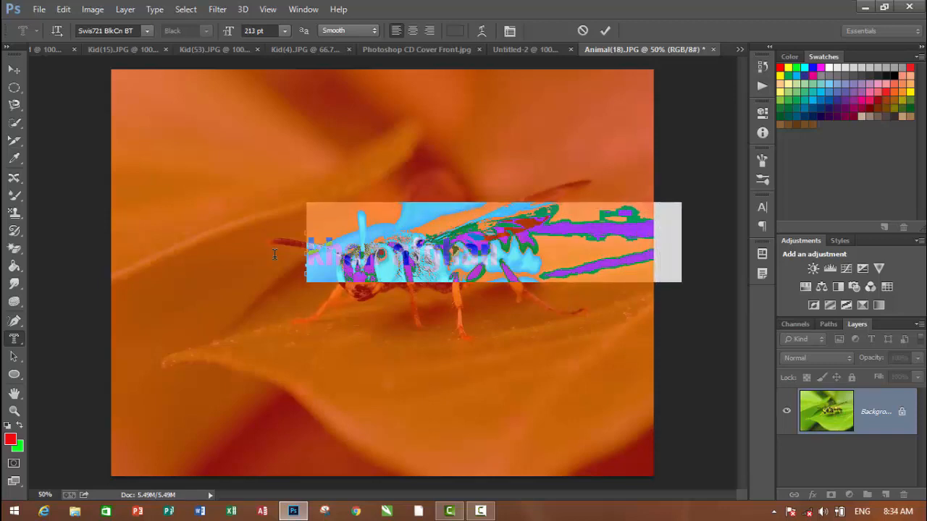
{"action": "key", "text": "ctrl+shift+period"}
{"action": "key", "text": "ctrl+shift+period"}
{"action": "key", "text": "ctrl+shift+period"}
{"action": "key", "text": "ctrl+shift+period"}
{"action": "key", "text": "ctrl+shift+period"}
{"action": "key", "text": "ctrl+shift+period"}
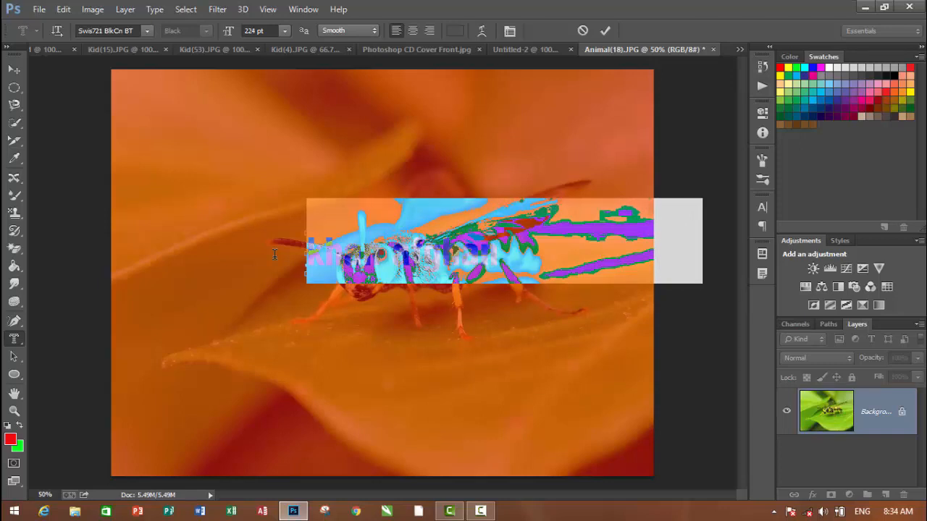
Replace the mask text with a 235 pt ">" and commit it as a selection
{"action": "key", "text": "ctrl+shift+period"}
{"action": "key", "text": "ctrl+shift+period"}
{"action": "key", "text": "ctrl+shift+period"}
{"action": "key", "text": "ctrl+shift+period"}
{"action": "key", "text": "ctrl+shift+period"}
{"action": "key", "text": "ctrl+shift+period"}
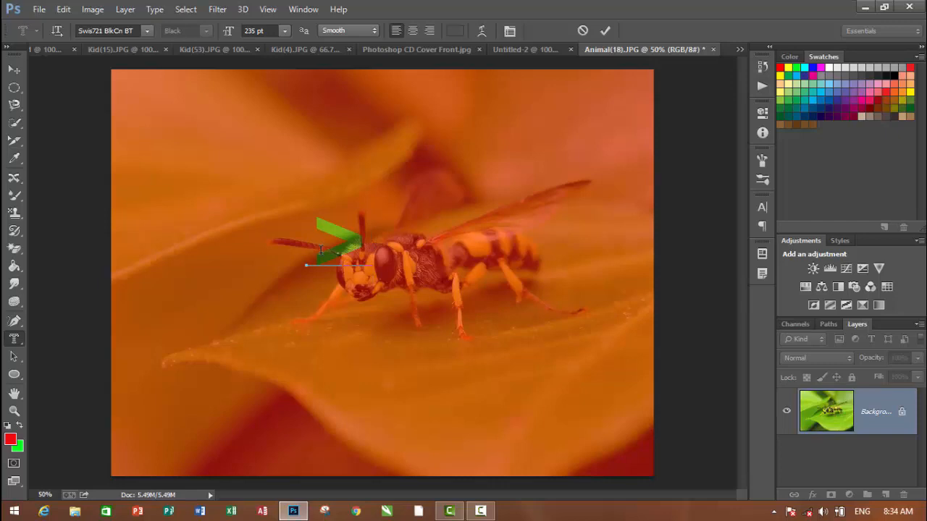
{"action": "left_click", "coordinate": [15, 73]}
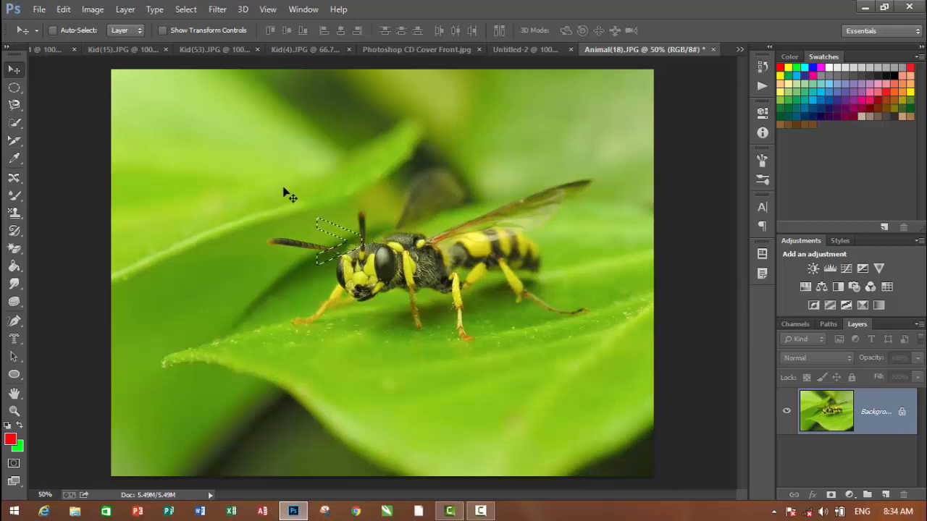
Clear the selection, enter the sample name as 235 pt horizontal mask text across the wasp, and commit it as a selection
{"action": "key", "text": "ctrl+d"}
{"action": "left_click", "coordinate": [15, 339]}
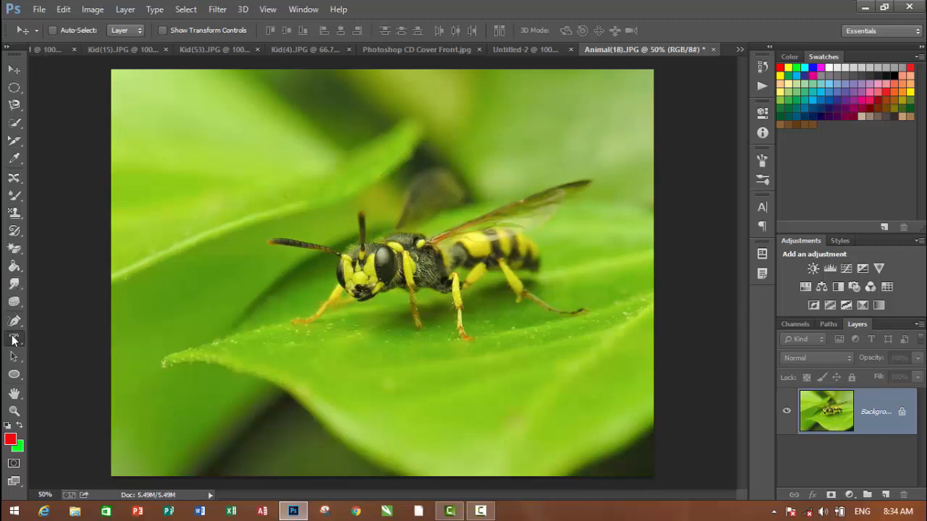
{"action": "left_click", "coordinate": [268, 268]}
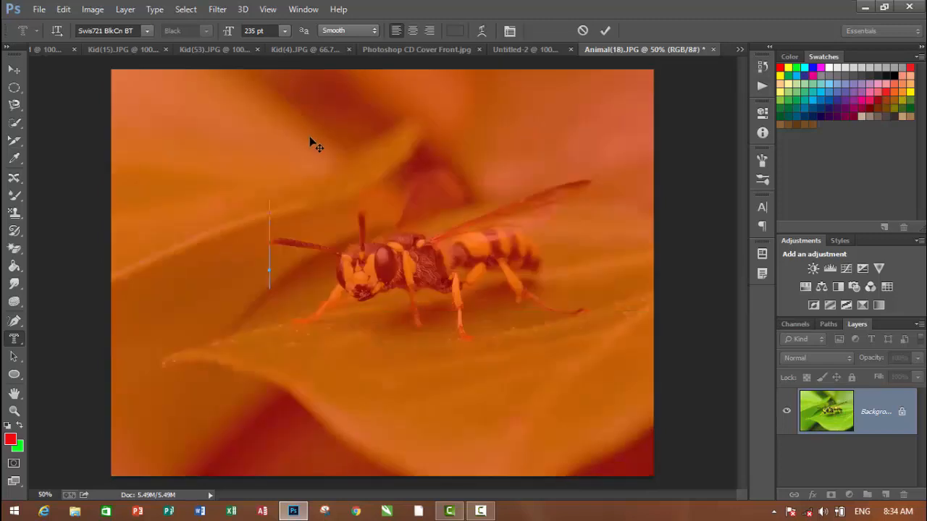
{"action": "type", "text": "khan a"}
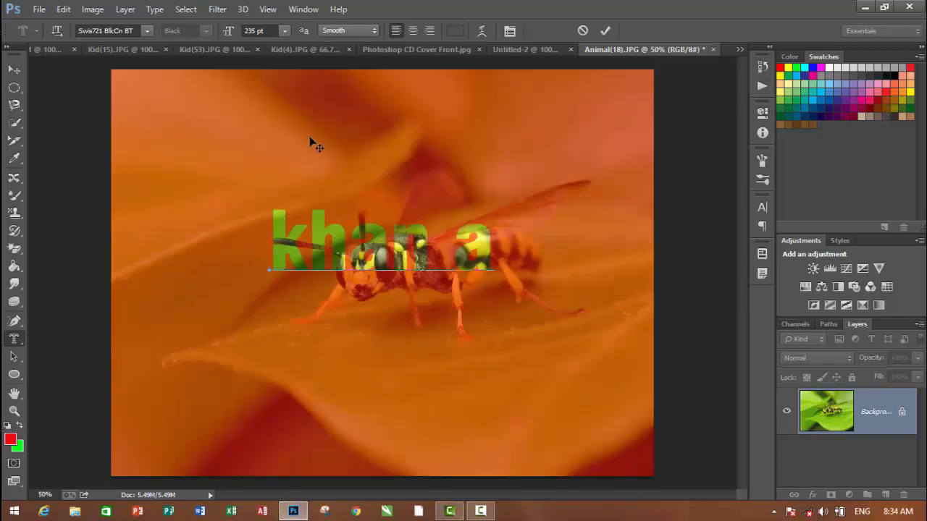
{"action": "type", "text": "fghan"}
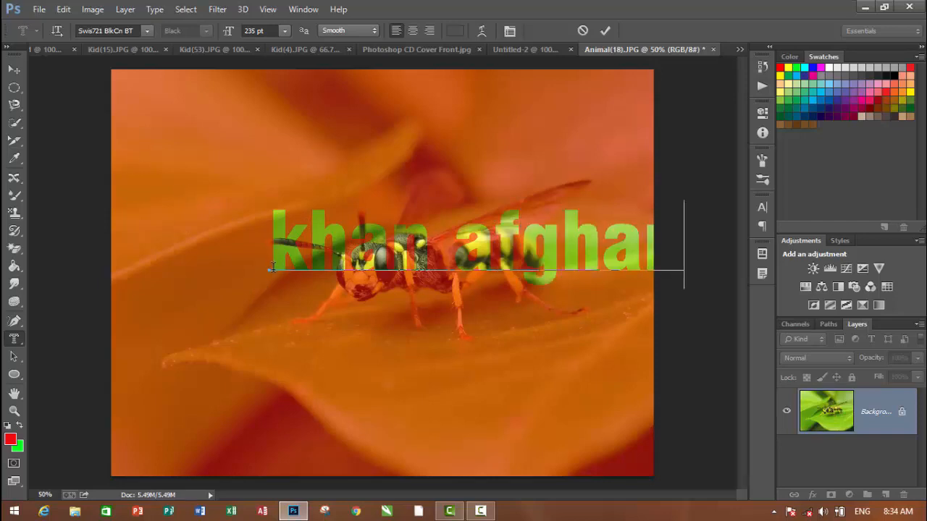
{"action": "left_click", "coordinate": [606, 28]}
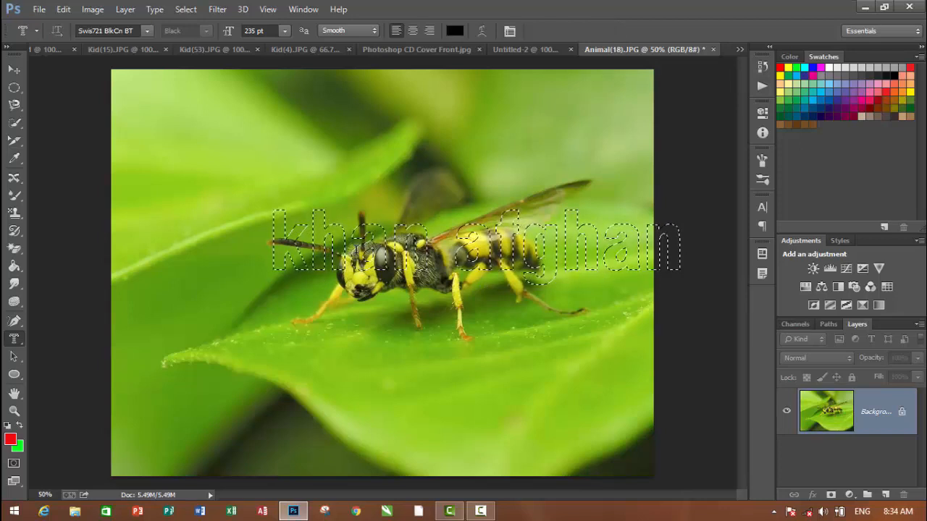
{"action": "left_click", "coordinate": [14, 69]}
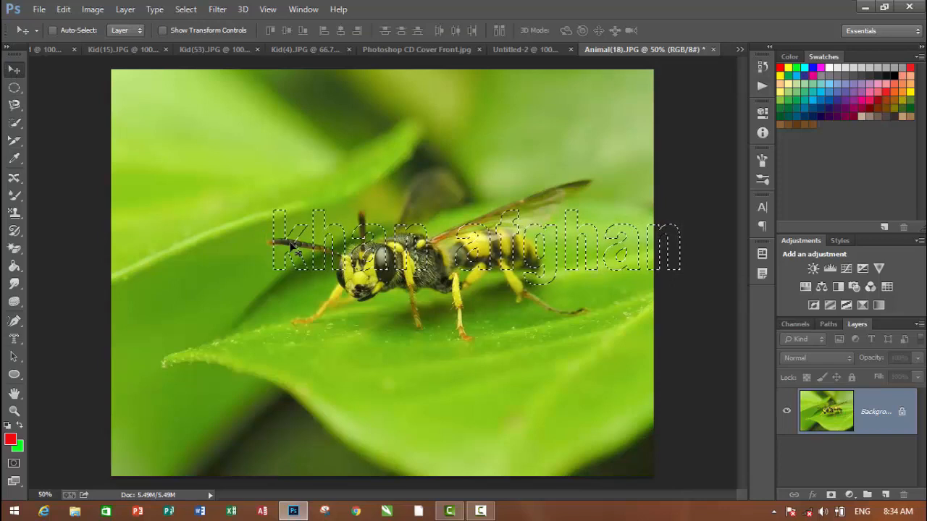
{"action": "left_click", "coordinate": [141, 48]}
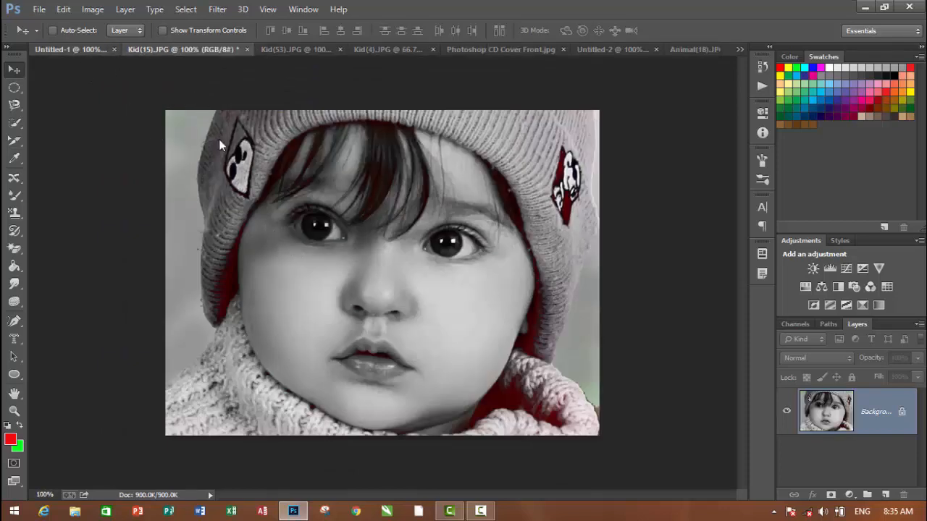
{"action": "key", "text": "ctrl+shift+Tab"}
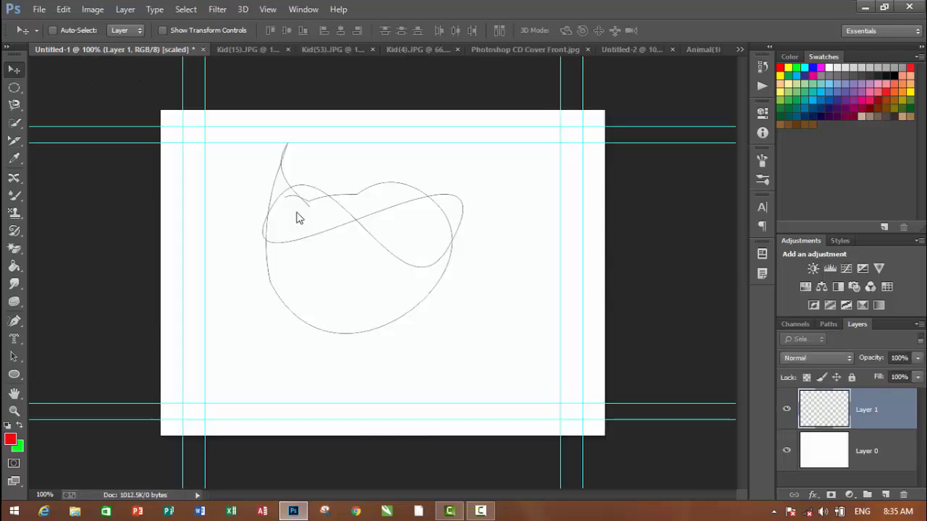
{"action": "left_click", "coordinate": [433, 52]}
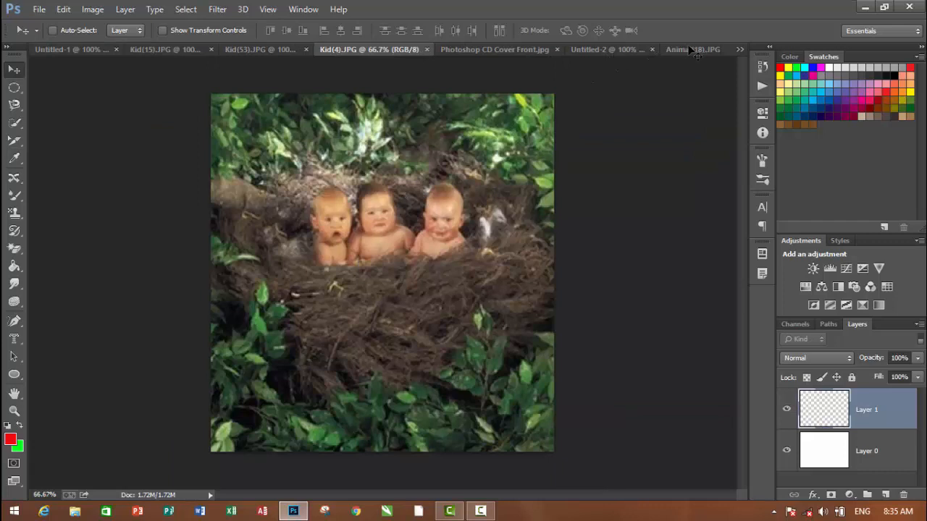
{"action": "left_click", "coordinate": [739, 50]}
{"action": "left_click", "coordinate": [738, 50]}
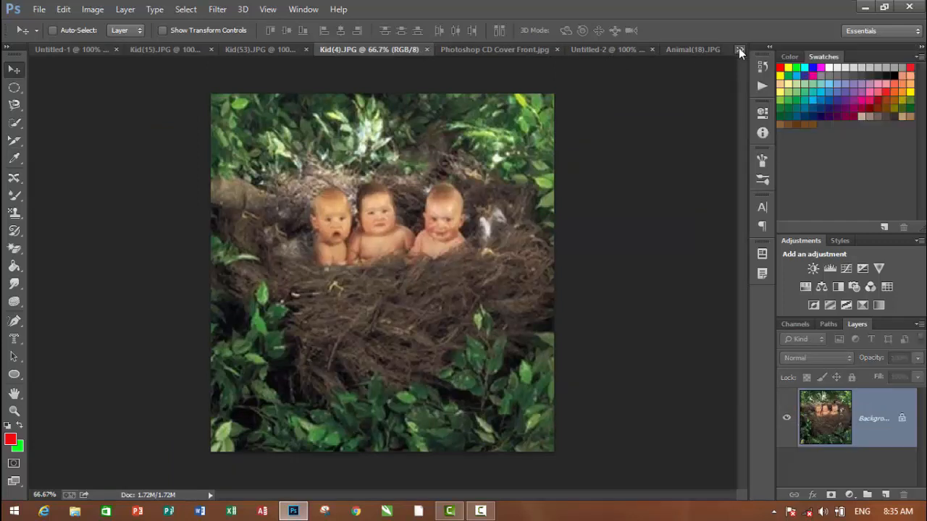
{"action": "left_click", "coordinate": [739, 49]}
{"action": "left_click", "coordinate": [712, 48]}
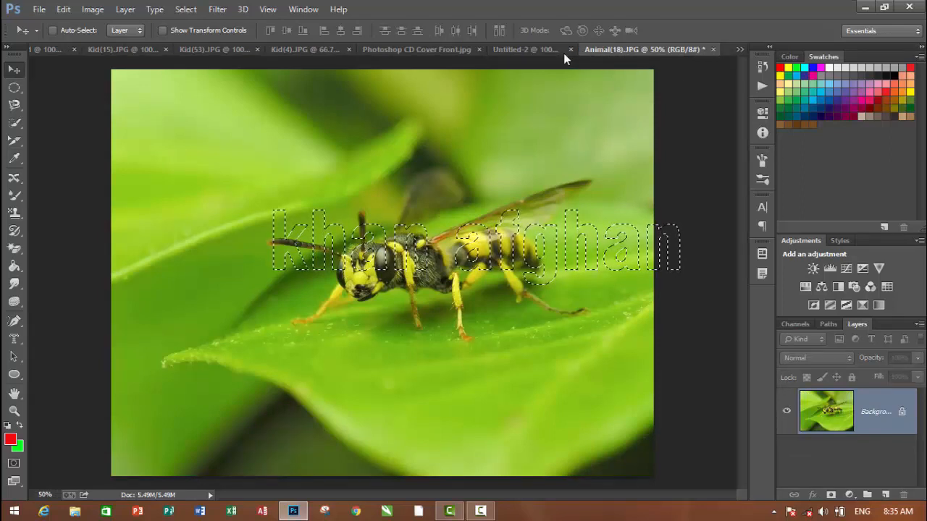
Paste the text-shaped wasp cutout into the Untitled-2 document and move it up against the inner upper-left guides
{"action": "left_click", "coordinate": [546, 50]}
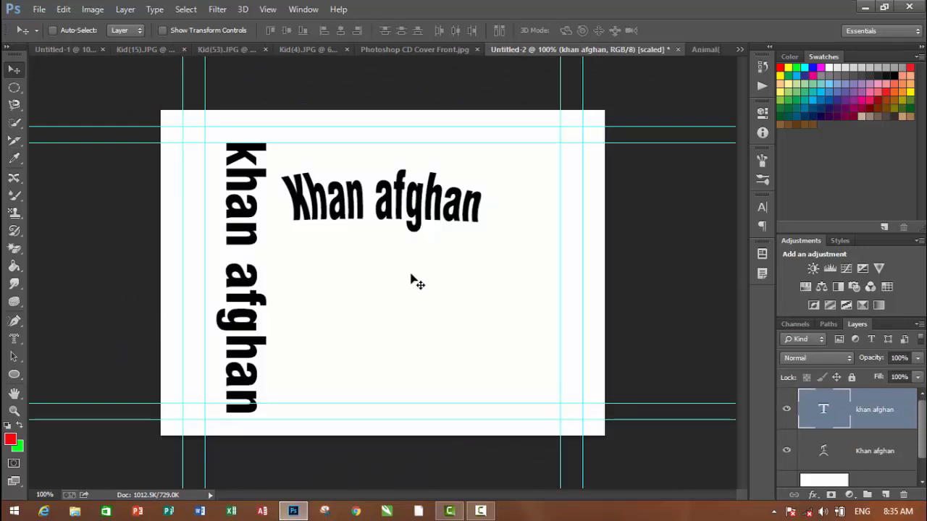
{"action": "key", "text": "ctrl+v"}
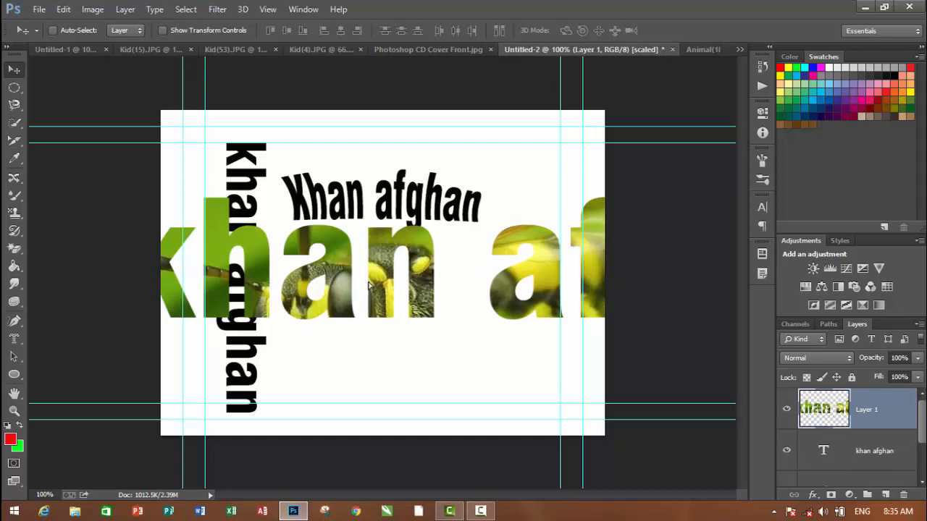
{"action": "left_click_drag", "start_coordinate": [341, 284], "coordinate": [417, 230]}
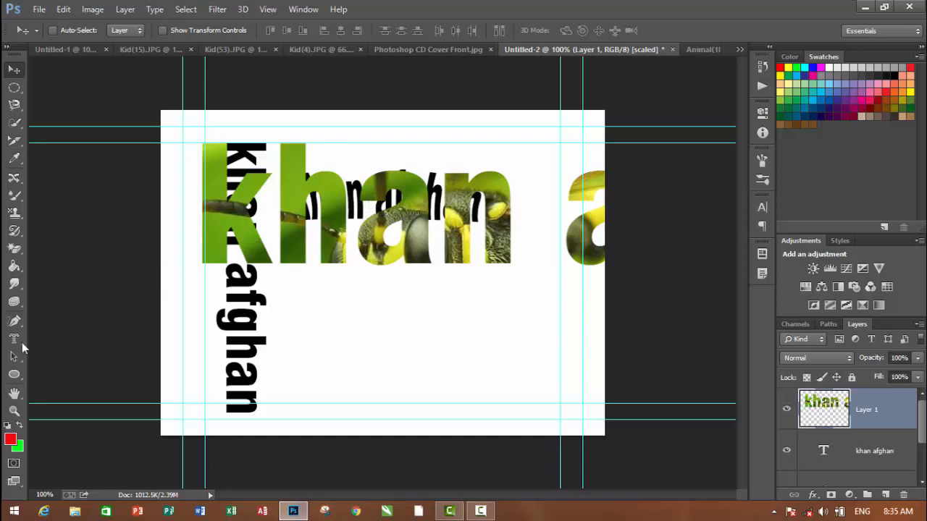
{"action": "left_click", "coordinate": [15, 341]}
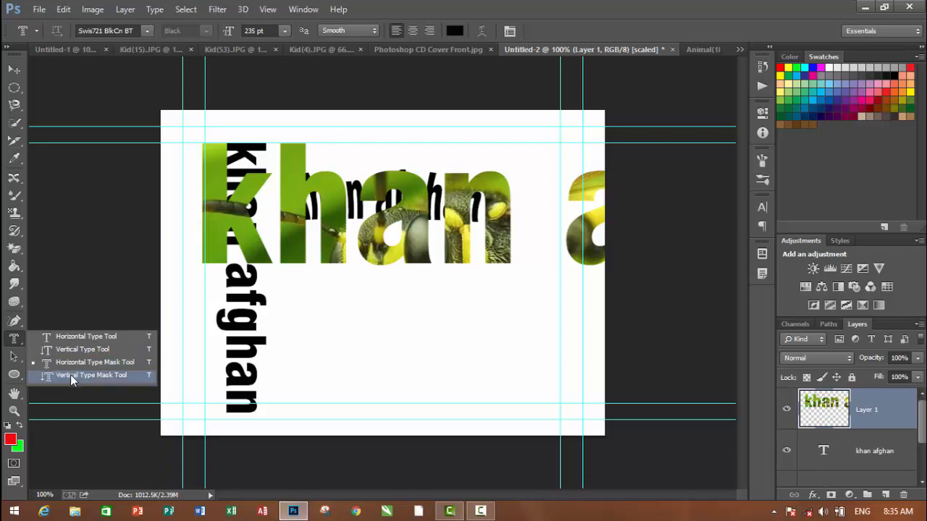
{"action": "left_click", "coordinate": [15, 356]}
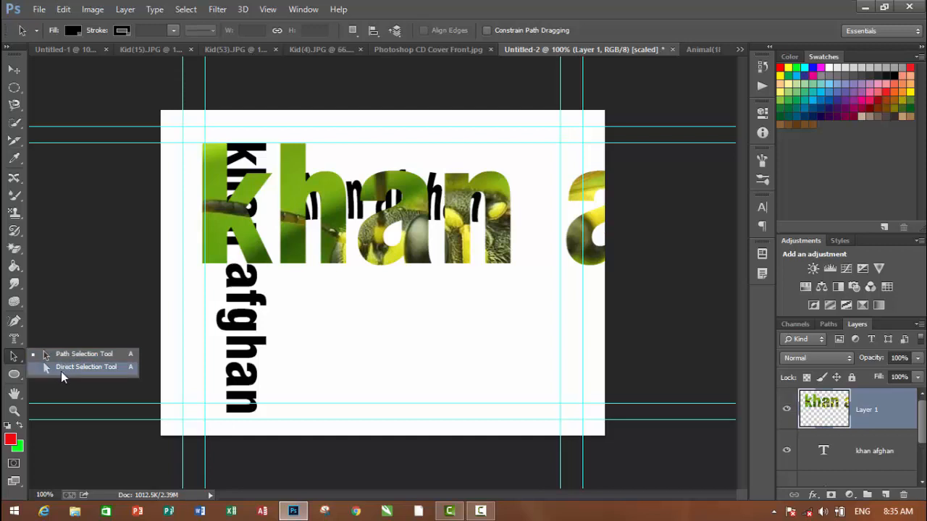
Draw a red rectangle about 254 × 134 px below the photo-filled text with the Rectangle tool
{"action": "left_click", "coordinate": [12, 374]}
{"action": "left_click", "coordinate": [13, 374]}
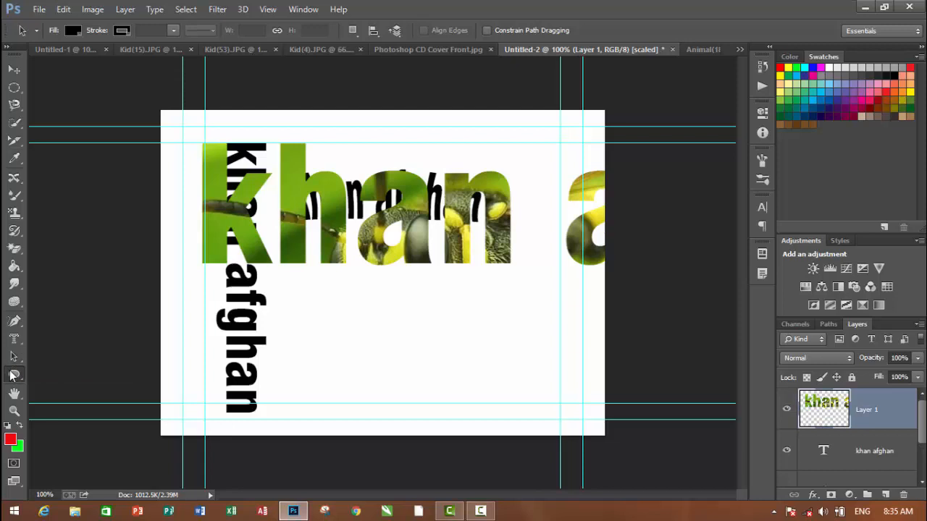
{"action": "right_click", "coordinate": [14, 375]}
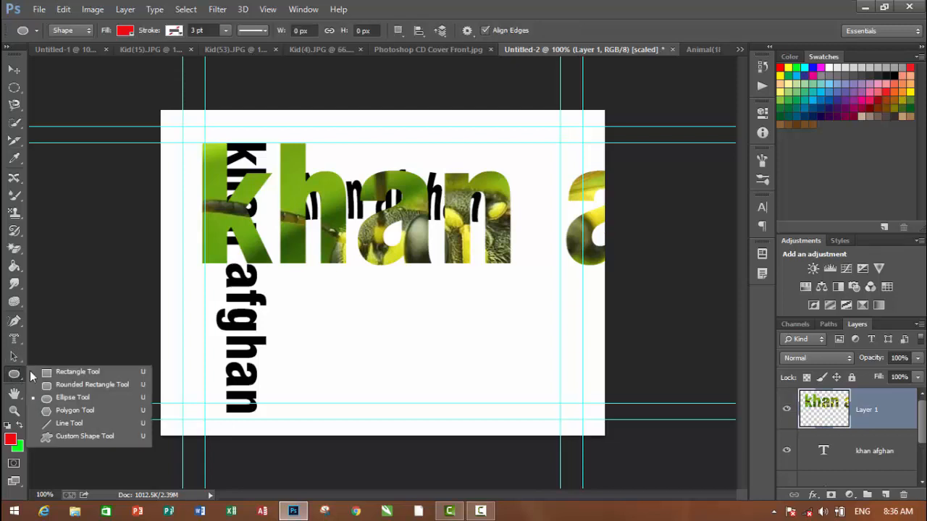
{"action": "left_click", "coordinate": [58, 372]}
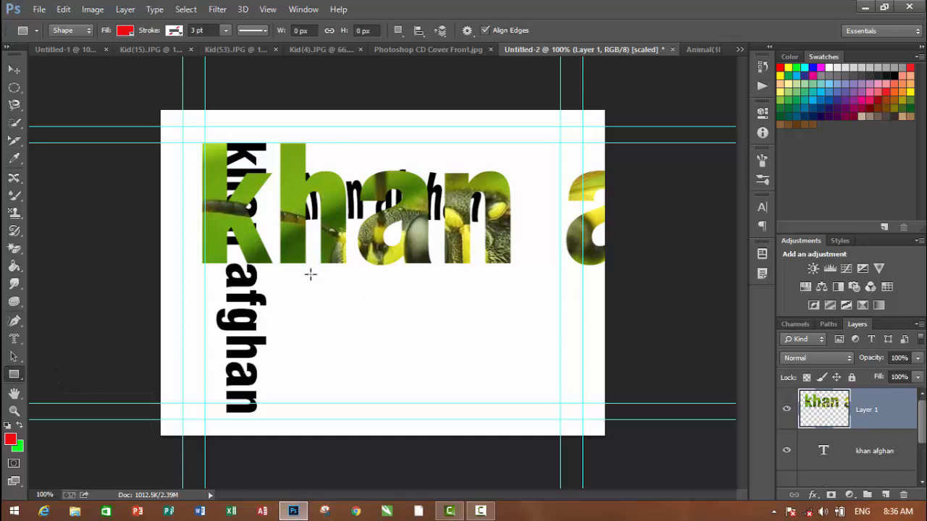
{"action": "left_click_drag", "start_coordinate": [310, 274], "coordinate": [464, 362]}
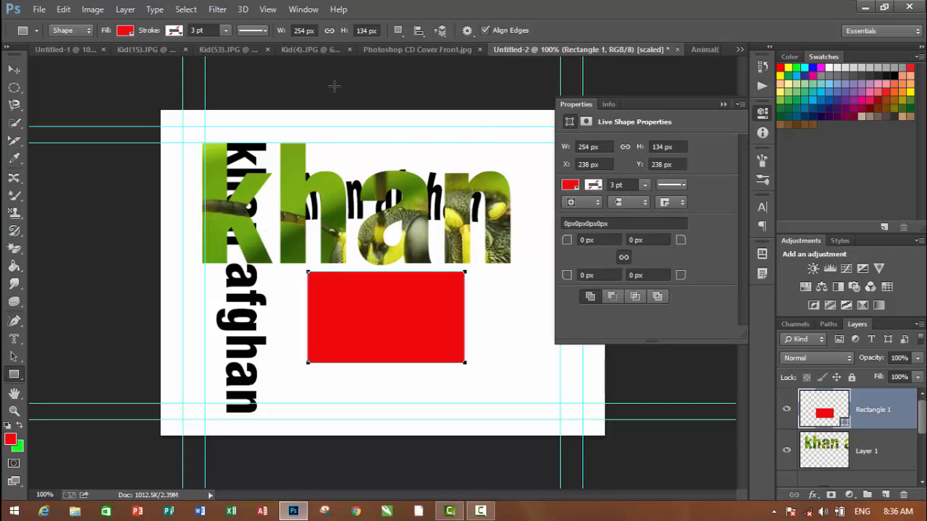
{"action": "left_click", "coordinate": [723, 105]}
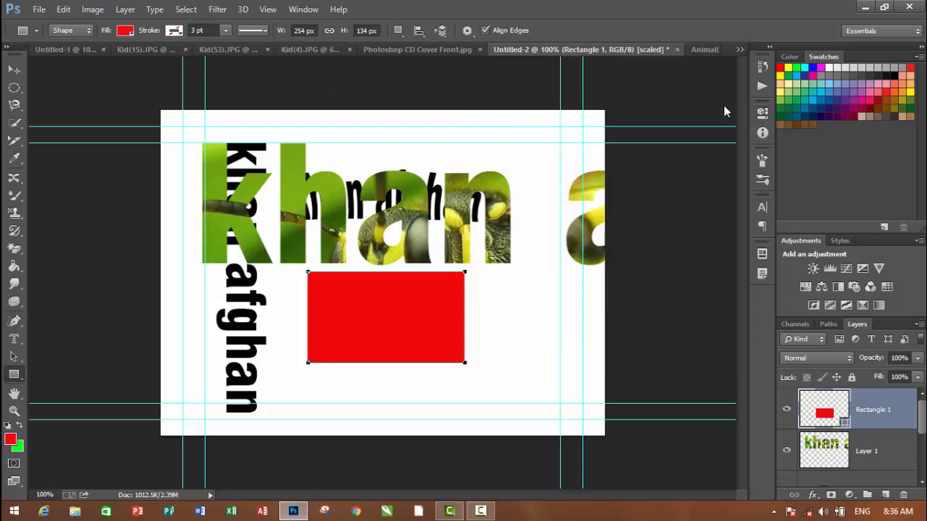
Try a white and a black-to-white gradient stroke on the red rectangle, and settle on a pattern stroke
{"action": "left_click", "coordinate": [174, 33]}
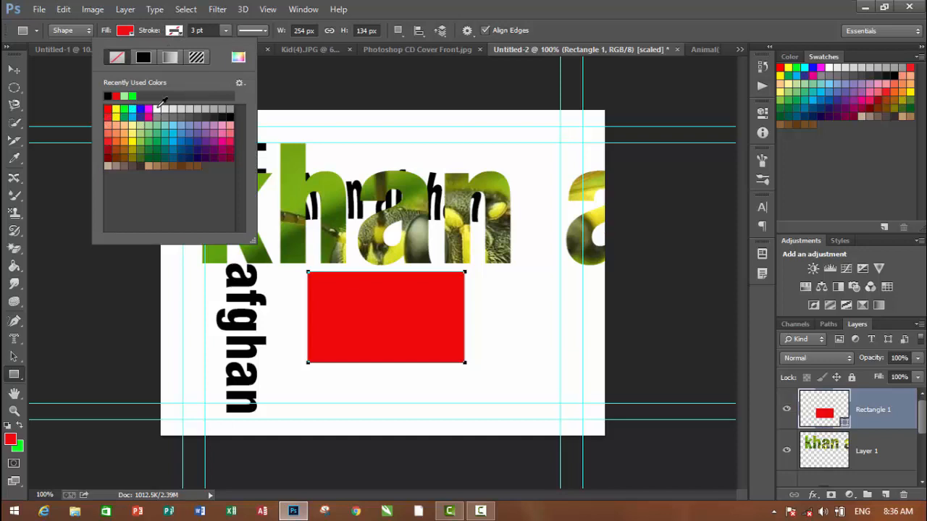
{"action": "left_click", "coordinate": [156, 109]}
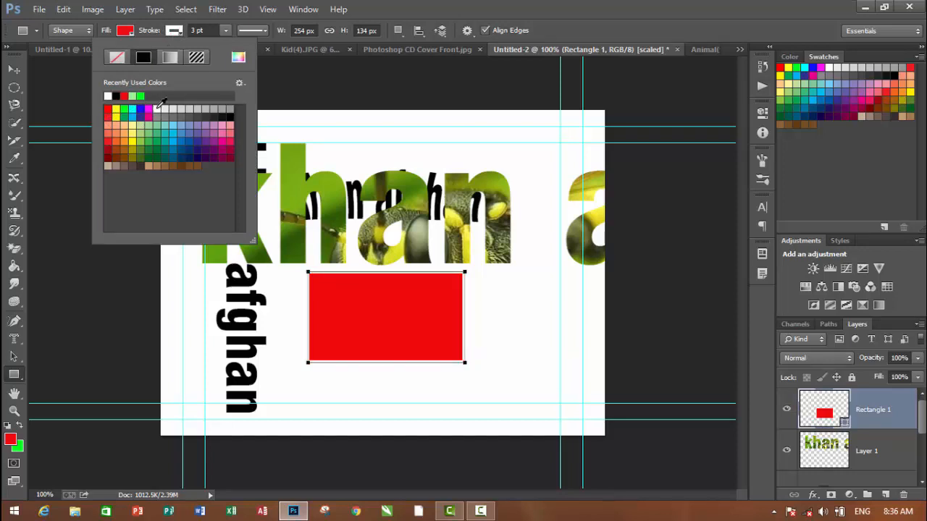
{"action": "left_click", "coordinate": [171, 57]}
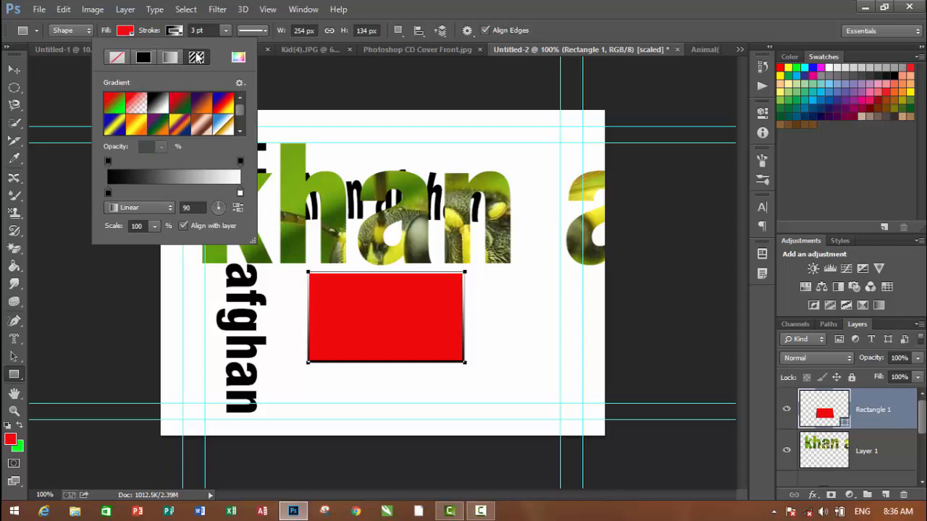
{"action": "left_click", "coordinate": [196, 58]}
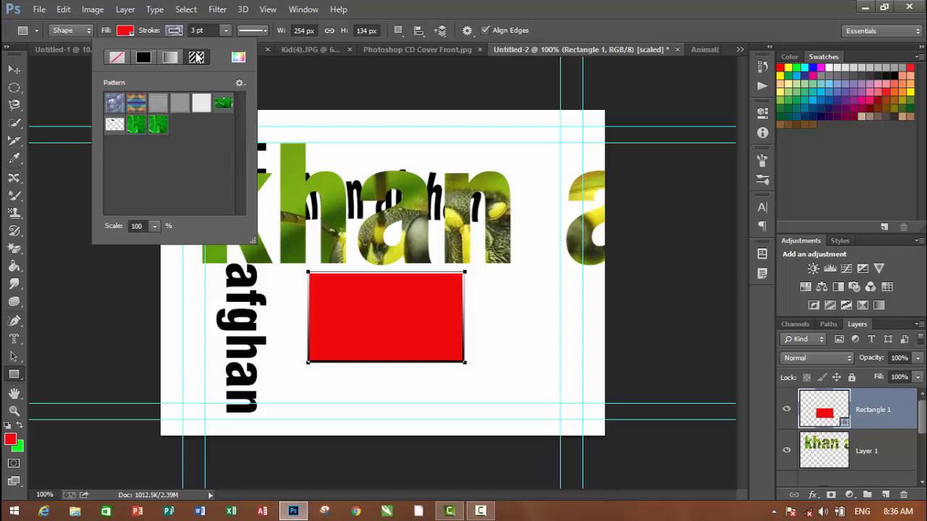
Draw two rectangles over the red one: about 35 × 25 px at its upper-left corner and about 126 × 100 px further inside
{"action": "left_click", "coordinate": [306, 272]}
{"action": "left_click_drag", "start_coordinate": [306, 273], "coordinate": [329, 290]}
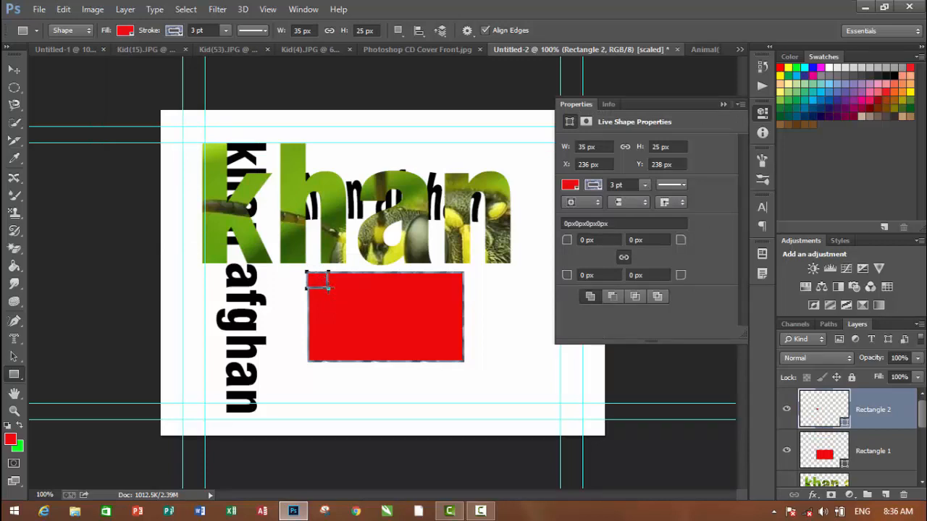
{"action": "left_click_drag", "start_coordinate": [327, 287], "coordinate": [405, 356]}
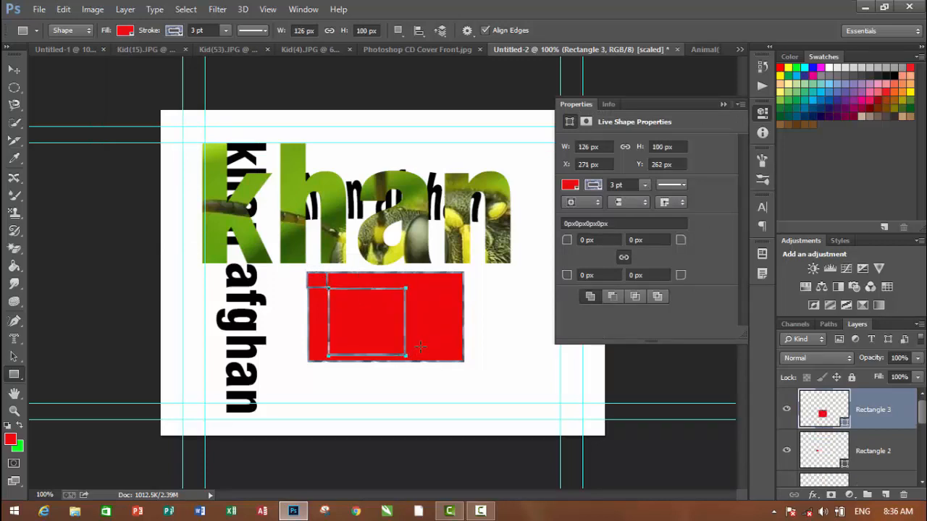
Increase the stroke width of the newest inner rectangle to 16.51 pt
{"action": "left_click", "coordinate": [646, 186]}
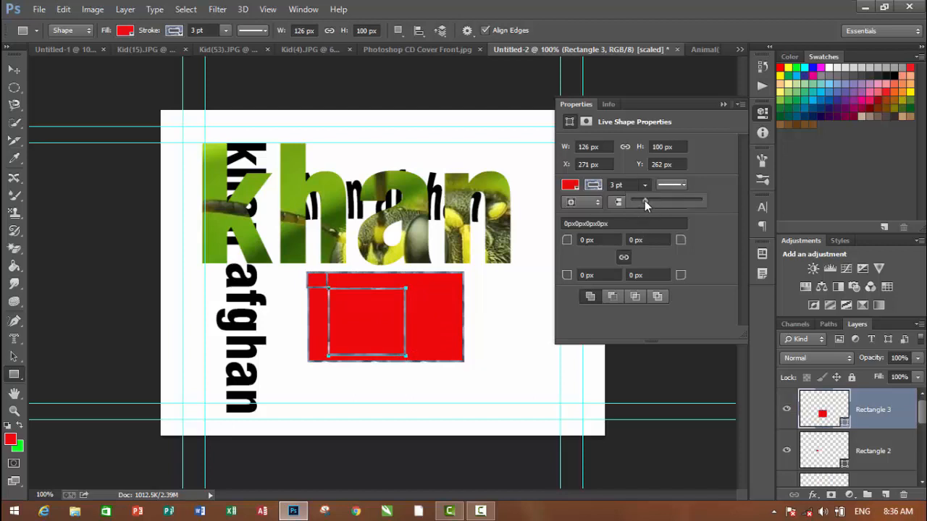
{"action": "left_click_drag", "start_coordinate": [644, 200], "coordinate": [682, 206]}
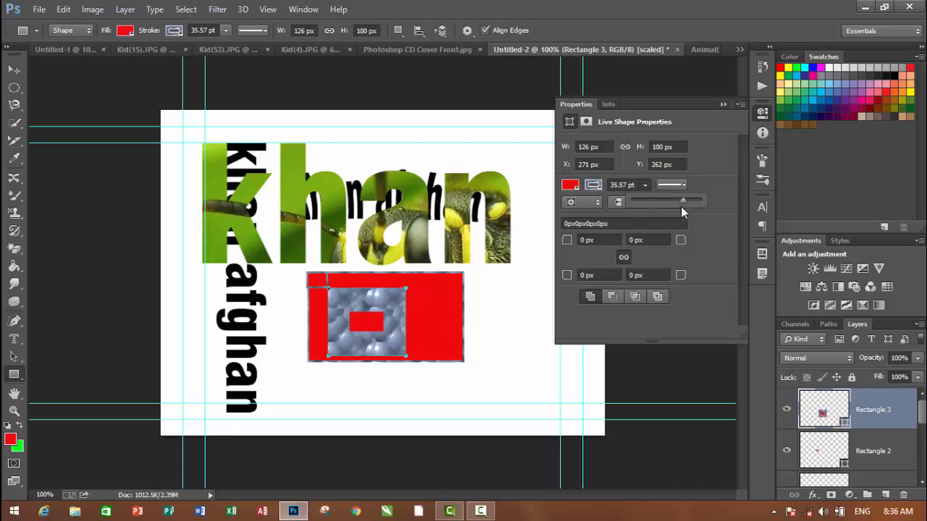
{"action": "left_click", "coordinate": [662, 202]}
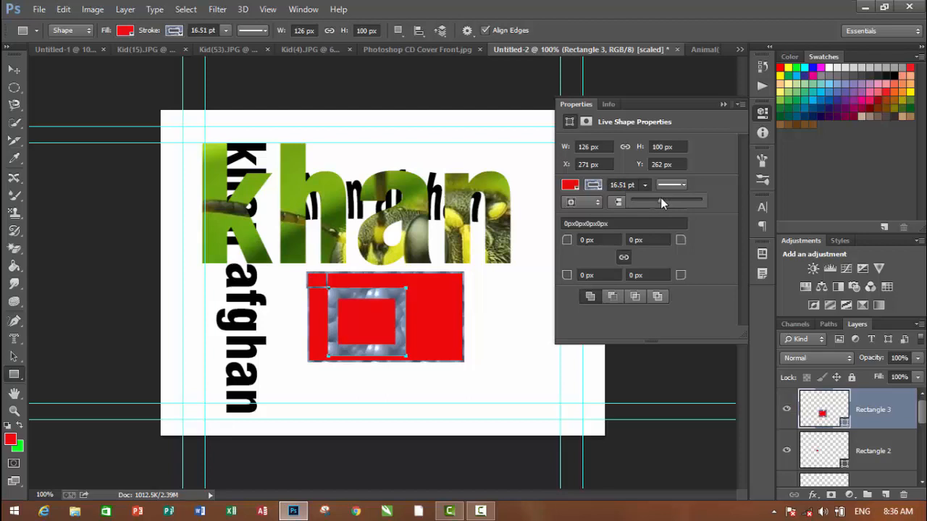
Try red and light purple fills on the inner rectangle, and settle on the custom purple #8532d3
{"action": "left_click", "coordinate": [125, 31]}
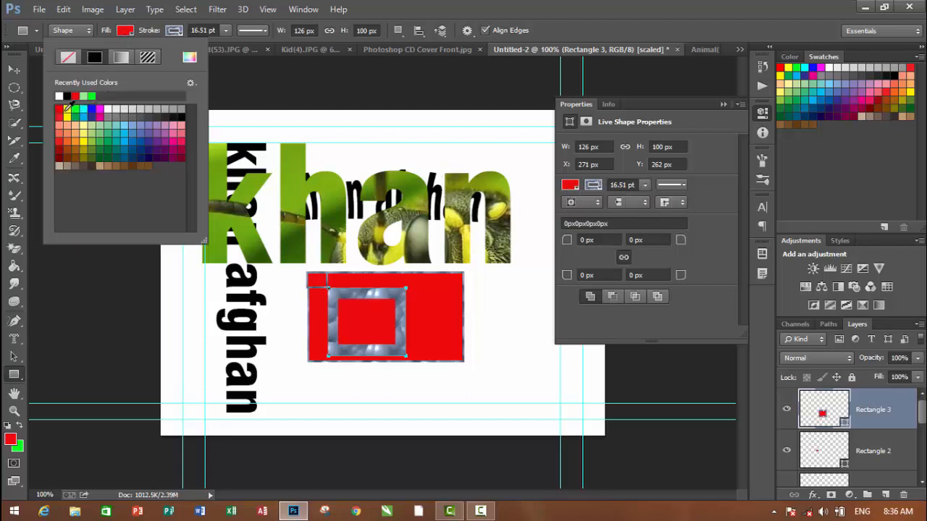
{"action": "left_click", "coordinate": [59, 109]}
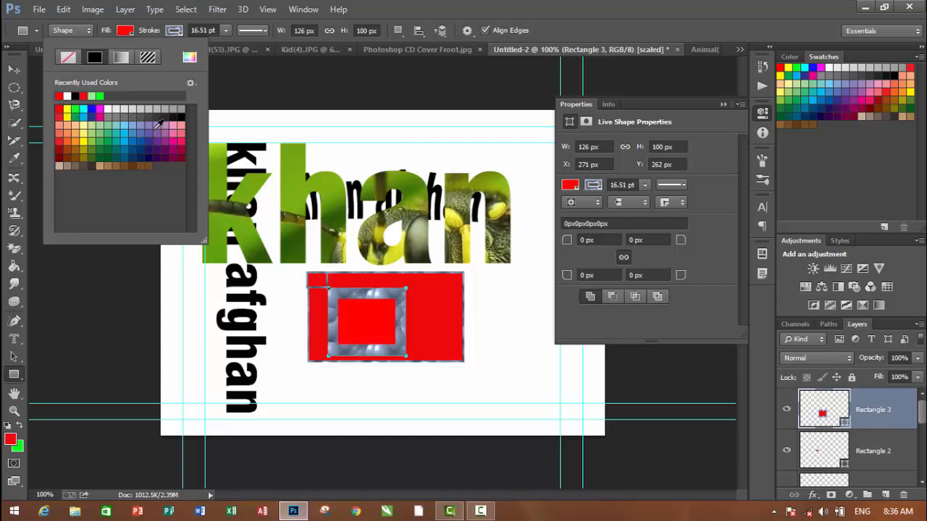
{"action": "left_click", "coordinate": [151, 126]}
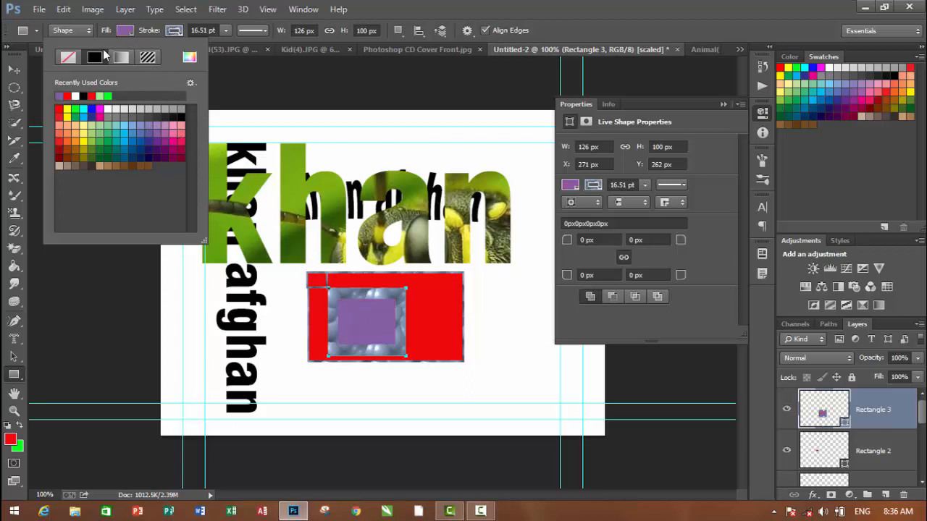
{"action": "left_click", "coordinate": [189, 57]}
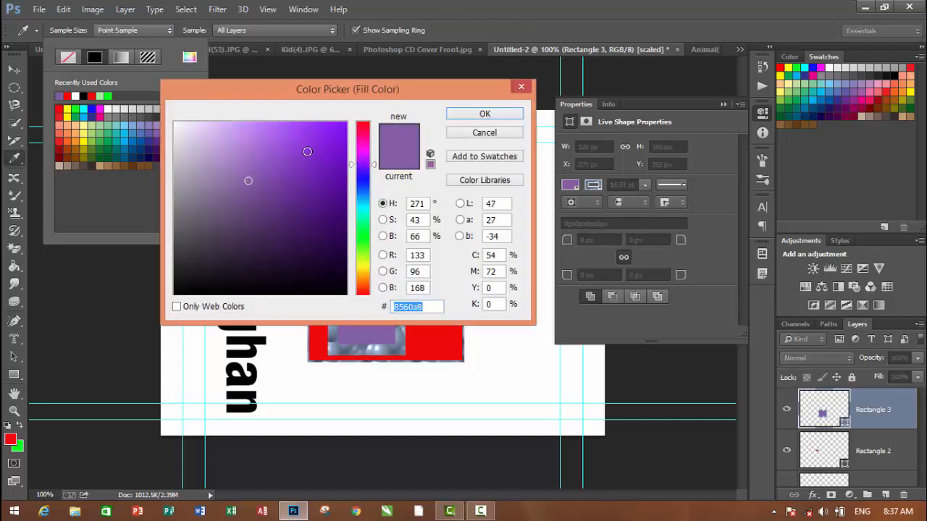
{"action": "left_click", "coordinate": [306, 151]}
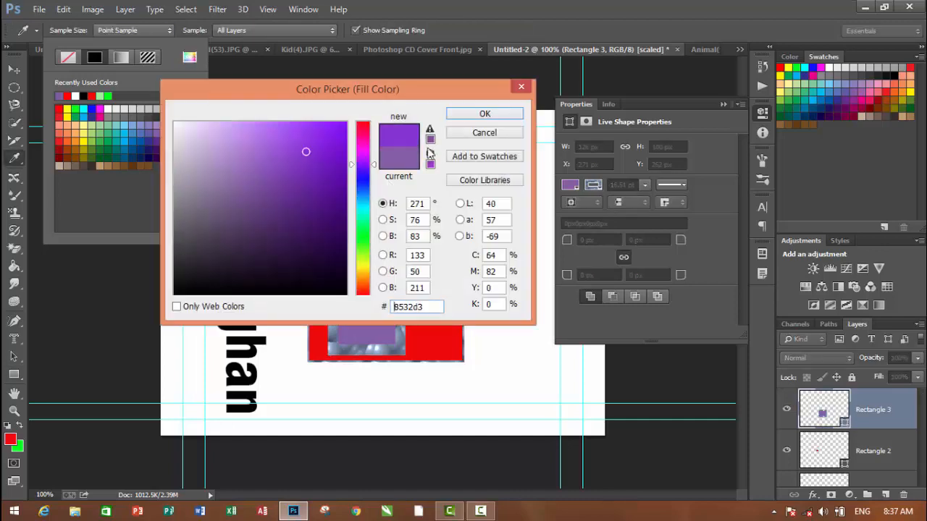
{"action": "left_click", "coordinate": [484, 115]}
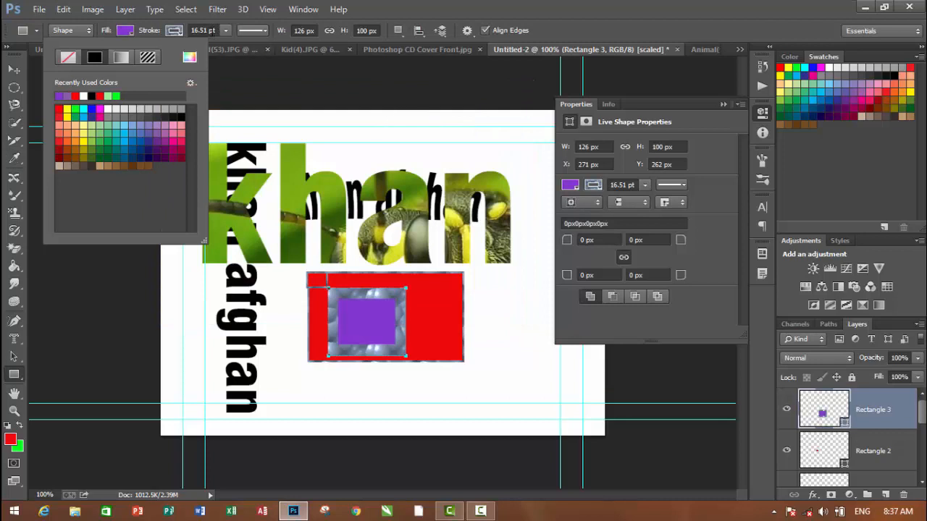
Remove the pattern stroke from the purple inner rectangle by setting its stroke to no color
{"action": "left_click", "coordinate": [173, 31]}
{"action": "left_click", "coordinate": [174, 31]}
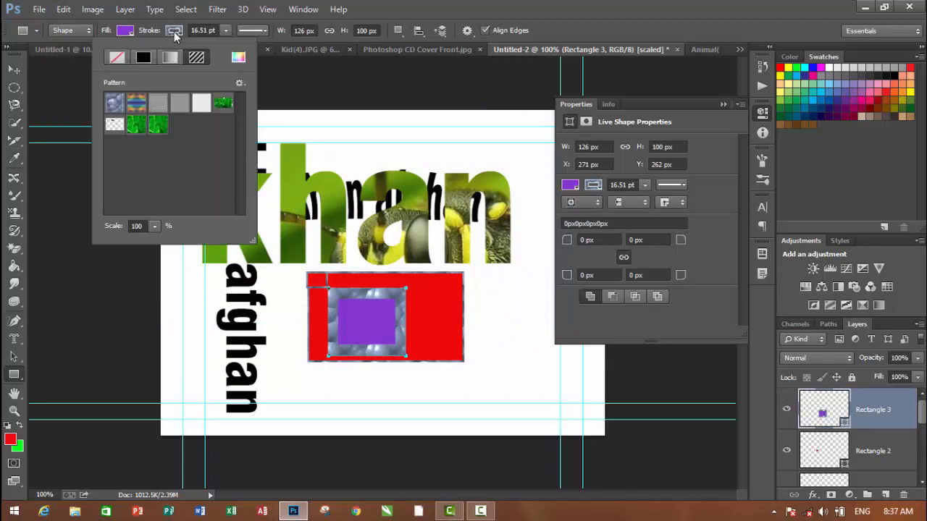
{"action": "left_click", "coordinate": [174, 31]}
{"action": "left_click", "coordinate": [174, 31]}
{"action": "left_click", "coordinate": [114, 61]}
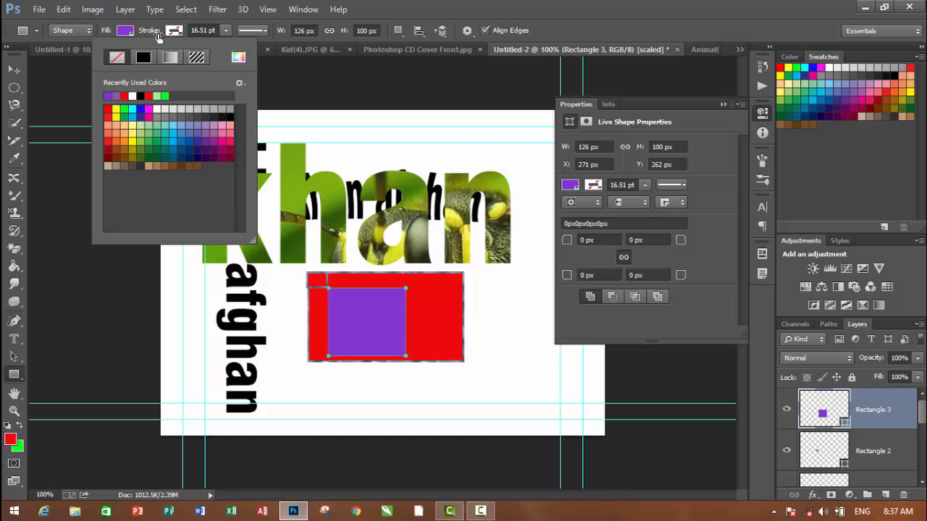
Apply the dashed line style to the purple inner rectangle's stroke
{"action": "left_click", "coordinate": [266, 30]}
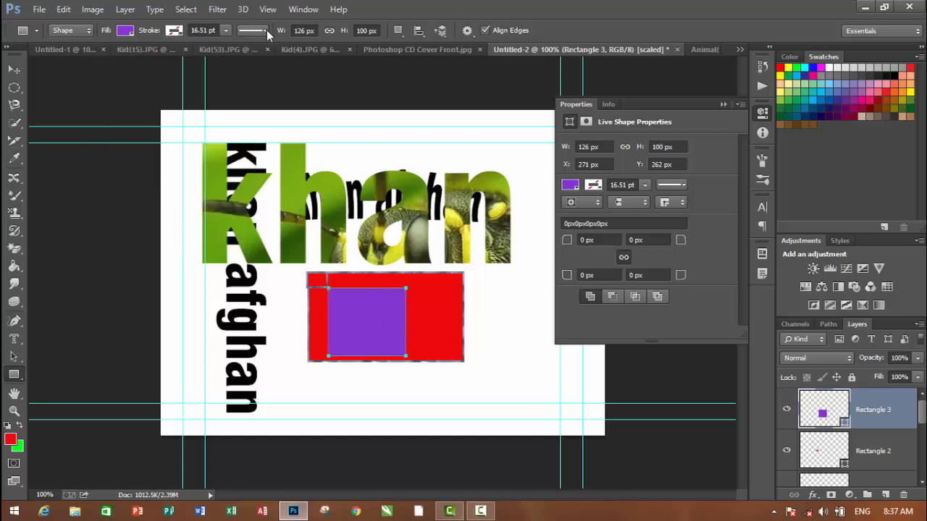
{"action": "left_click", "coordinate": [266, 30]}
{"action": "left_click", "coordinate": [266, 29]}
{"action": "left_click", "coordinate": [266, 31]}
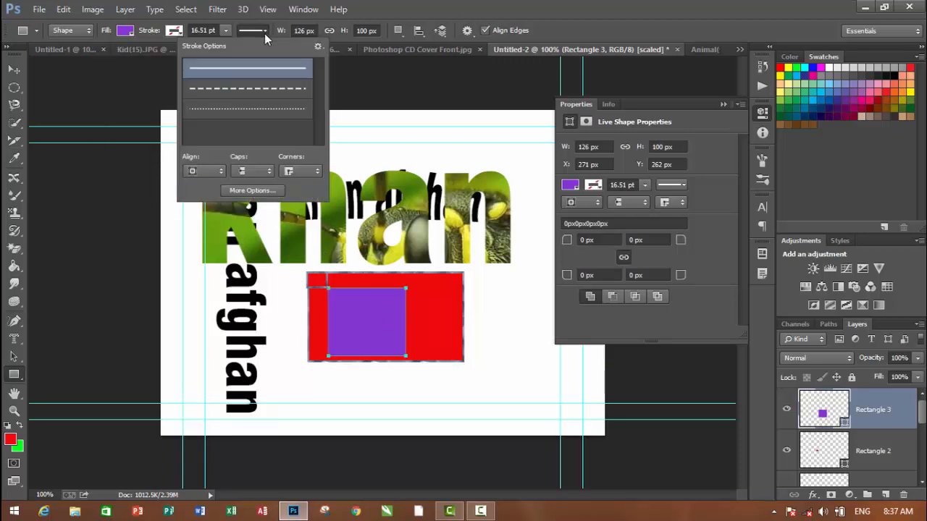
{"action": "left_click", "coordinate": [246, 89]}
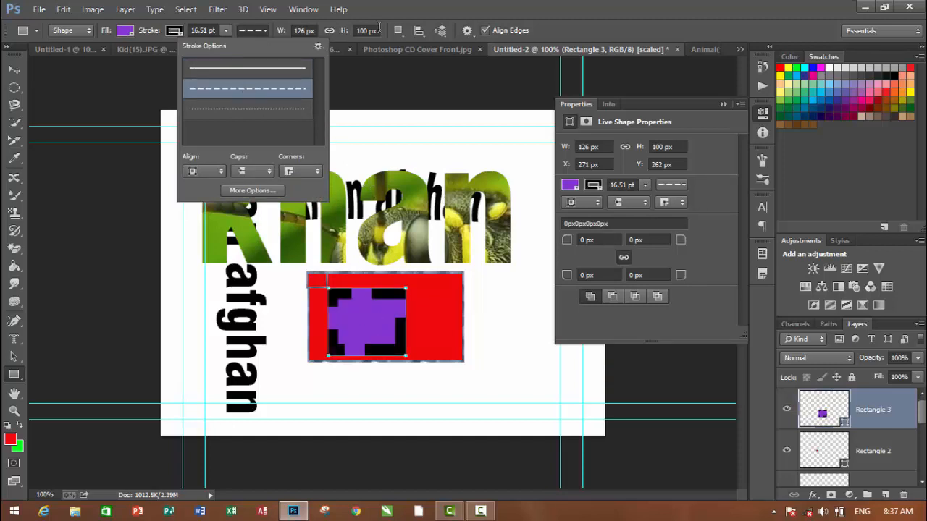
Try the Subtract Front Shape path operation on the purple rectangle, and undo it
{"action": "left_click", "coordinate": [399, 37]}
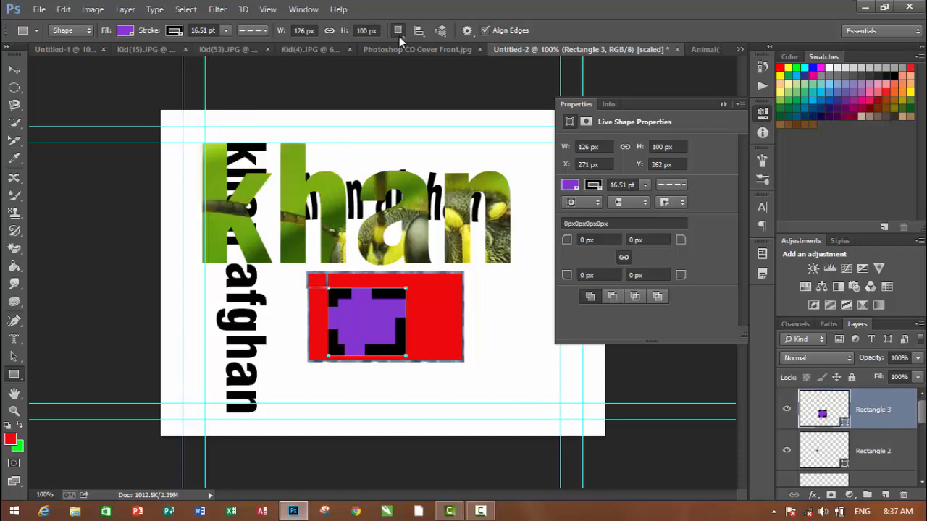
{"action": "left_click", "coordinate": [398, 32]}
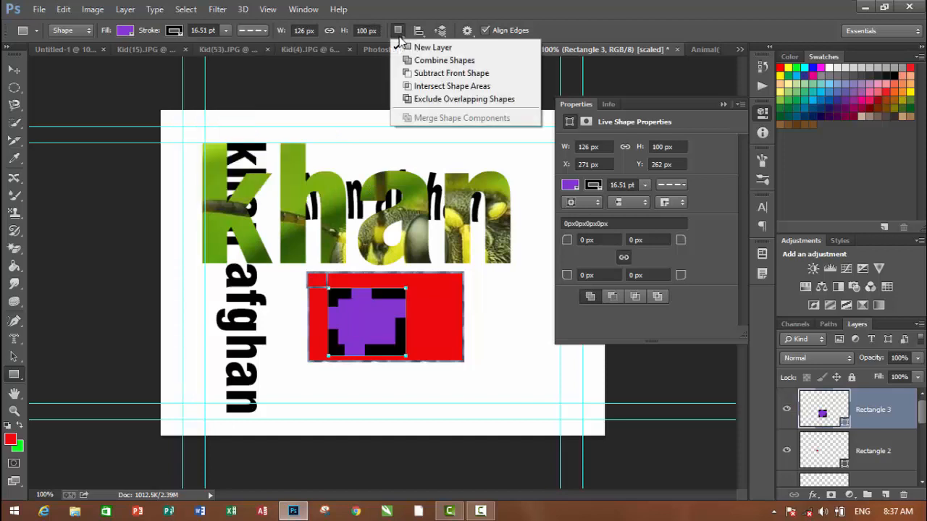
{"action": "left_click", "coordinate": [426, 73]}
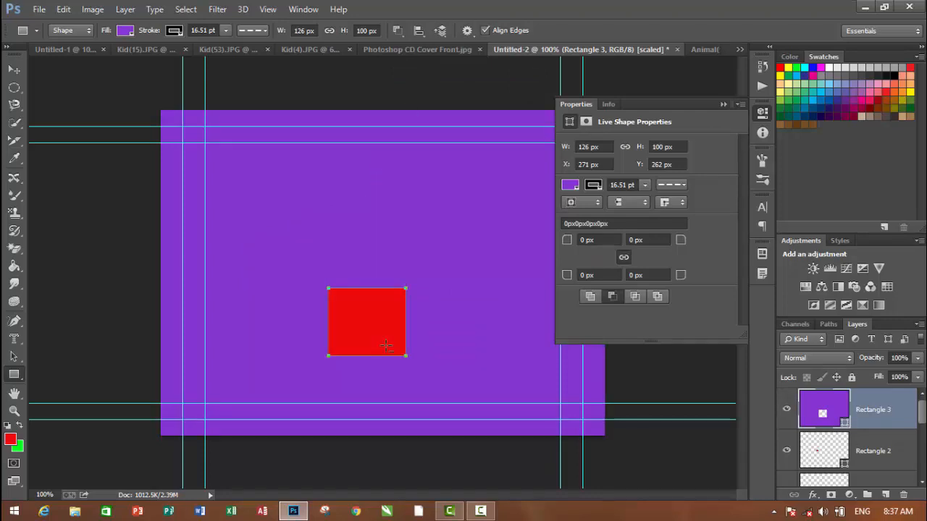
{"action": "key", "text": "ctrl+z"}
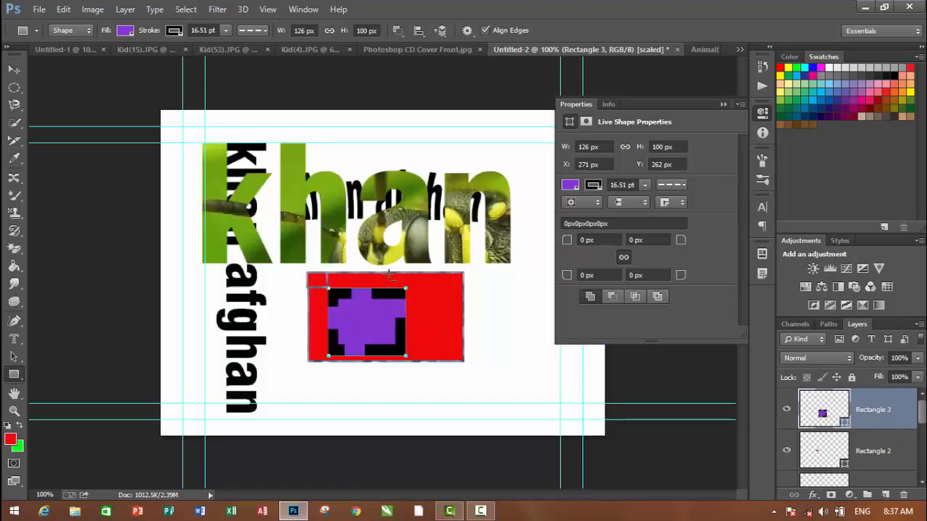
{"action": "left_click", "coordinate": [423, 34]}
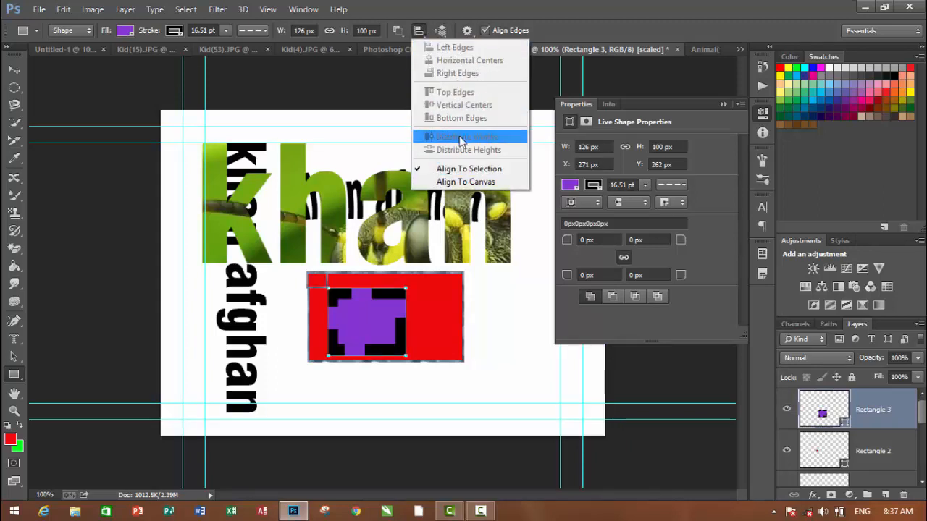
{"action": "left_click", "coordinate": [455, 30]}
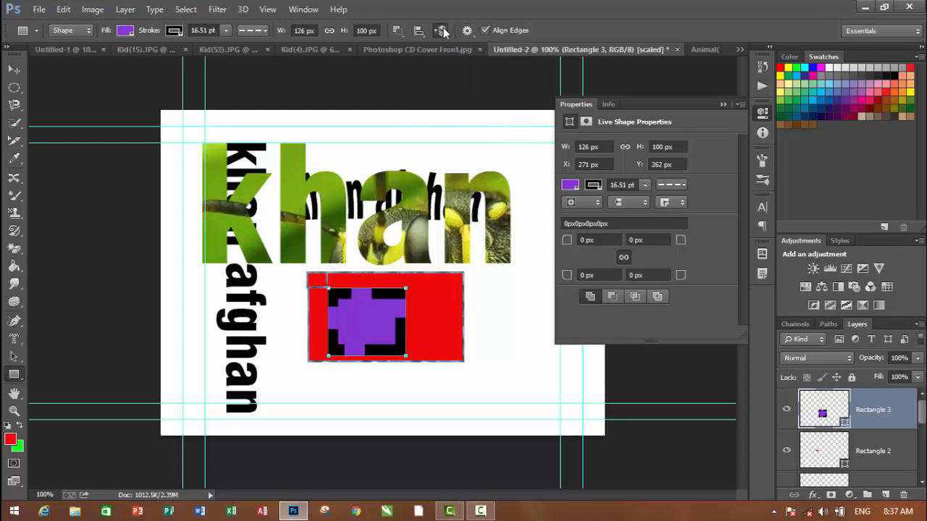
{"action": "left_click", "coordinate": [441, 31]}
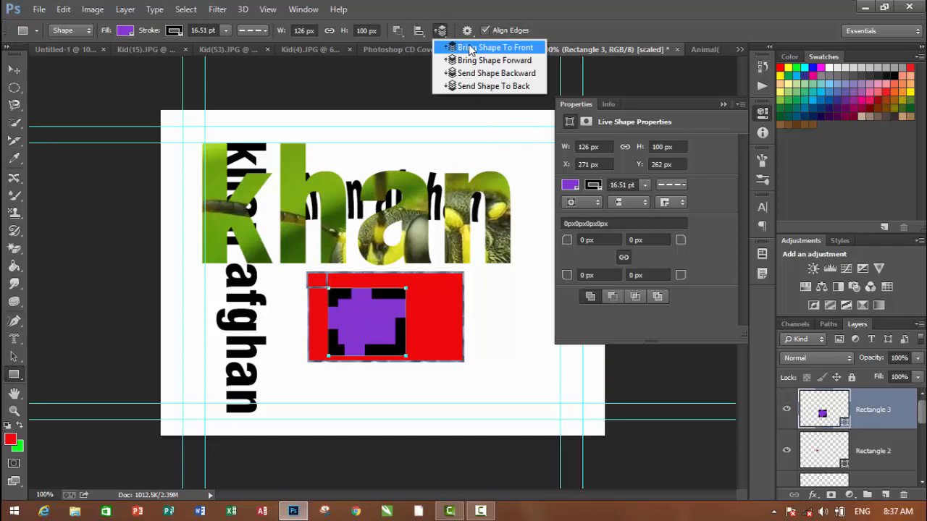
{"action": "left_click", "coordinate": [582, 25]}
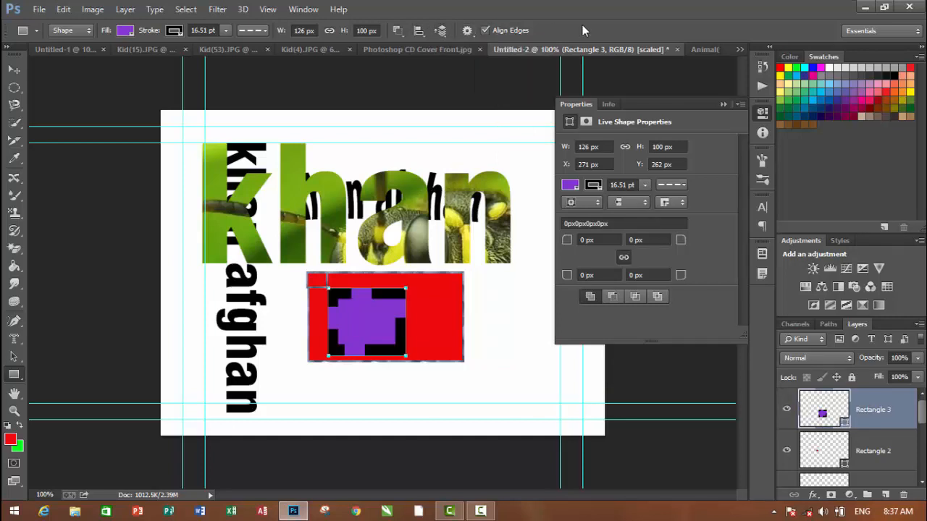
Draw an ellipse about 412 × 518 px over the photo-filled text and the rectangles with the Ellipse tool
{"action": "left_click", "coordinate": [725, 105]}
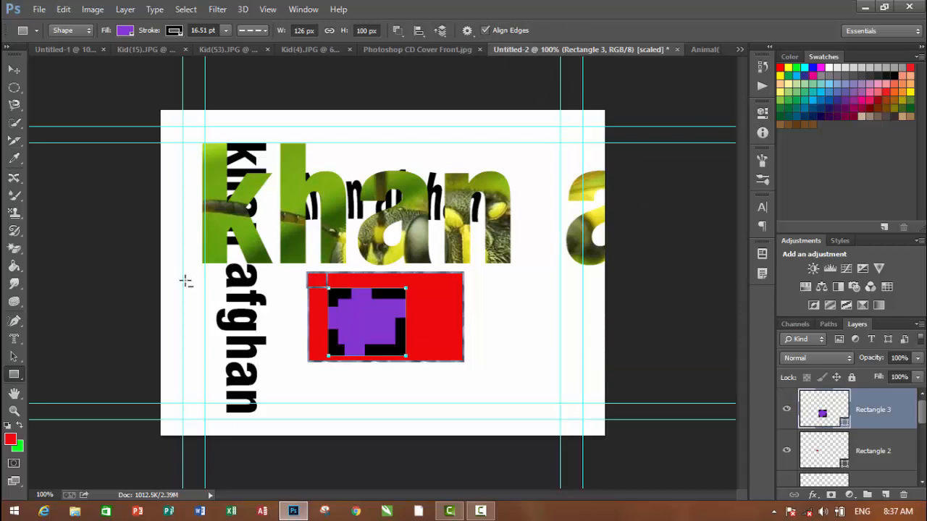
{"action": "left_click", "coordinate": [24, 375]}
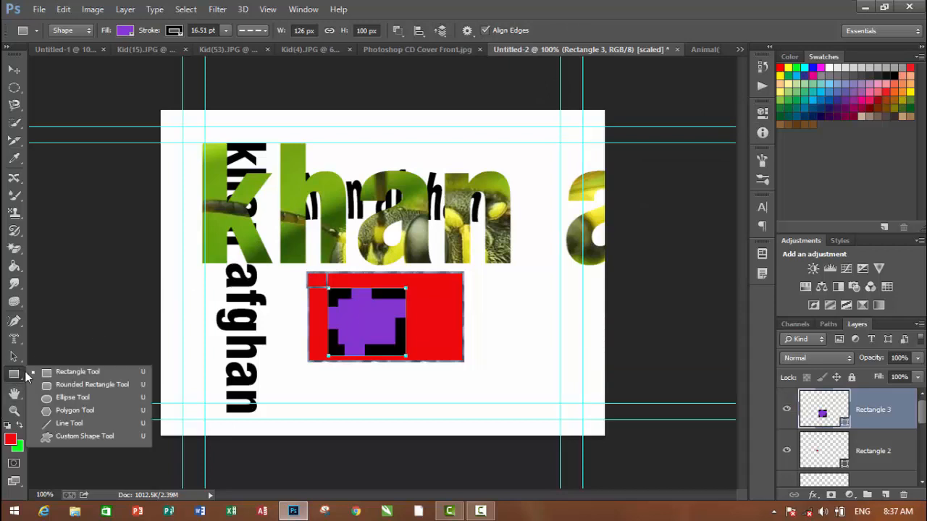
{"action": "left_click", "coordinate": [68, 397]}
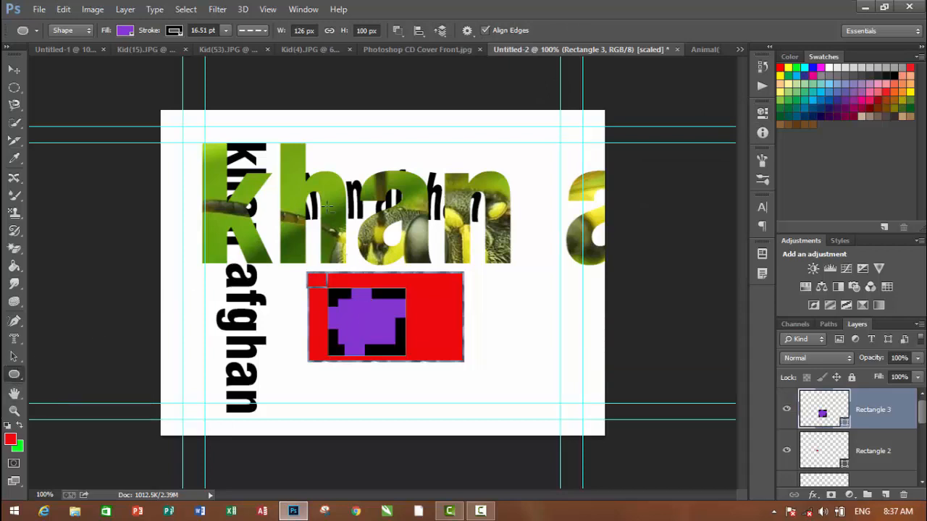
{"action": "left_click_drag", "start_coordinate": [391, 288], "coordinate": [452, 381]}
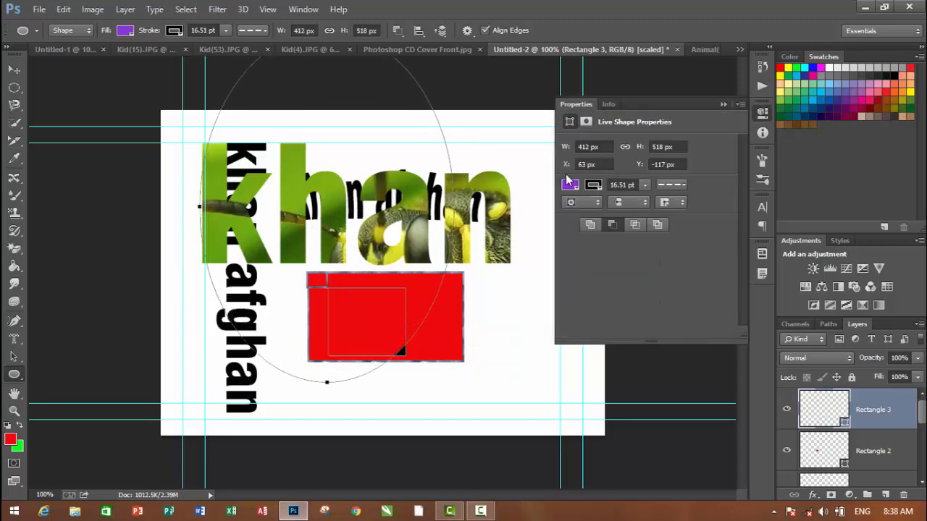
Change the ellipse shape's stroke to a black-to-white gradient and the background color to red
{"action": "left_click", "coordinate": [569, 187]}
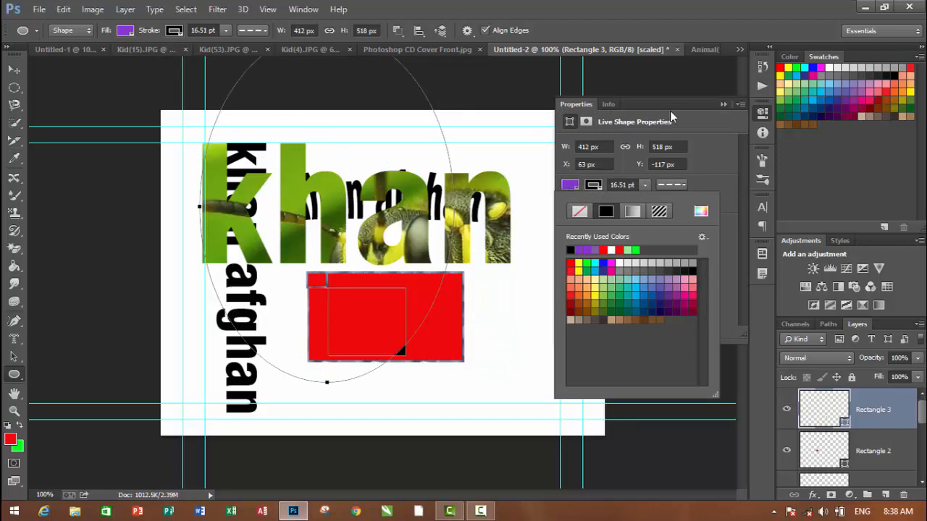
{"action": "left_click", "coordinate": [777, 68]}
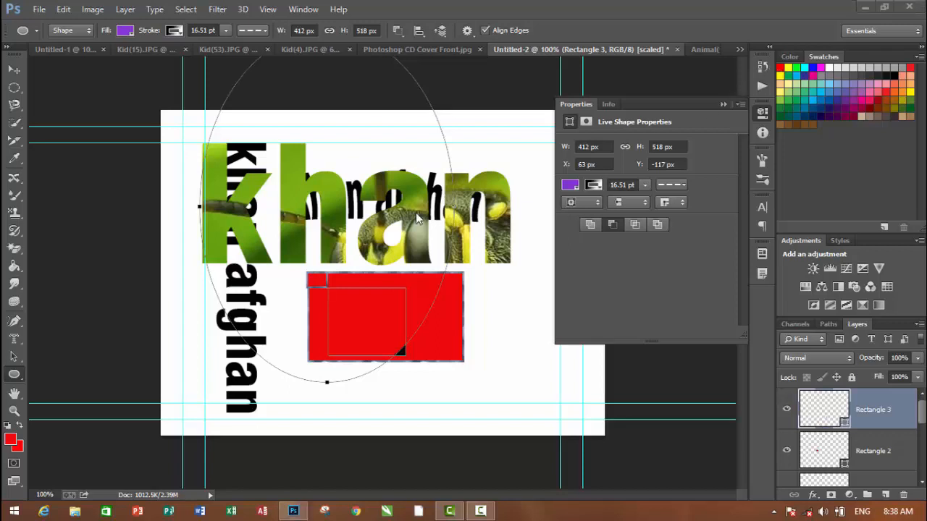
{"action": "key", "text": "super+c"}
{"action": "key", "text": "Escape"}
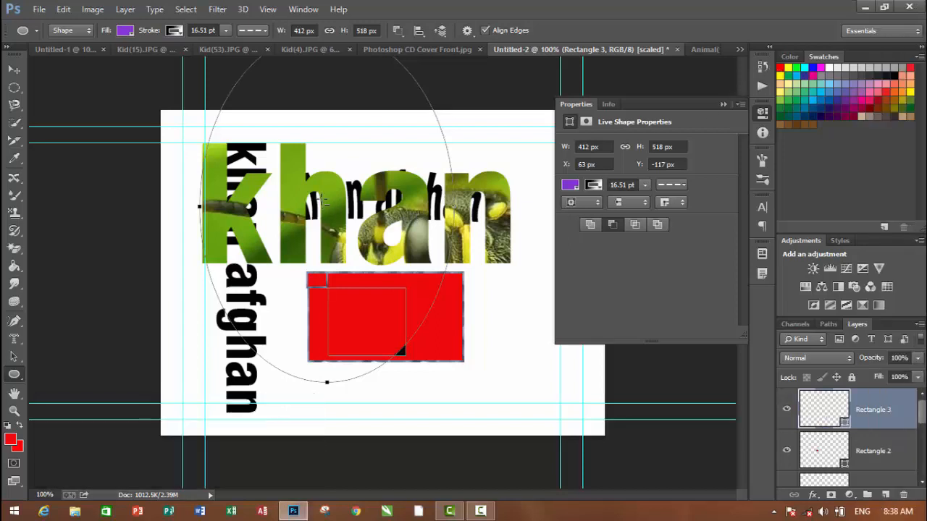
{"action": "right_click", "coordinate": [322, 200]}
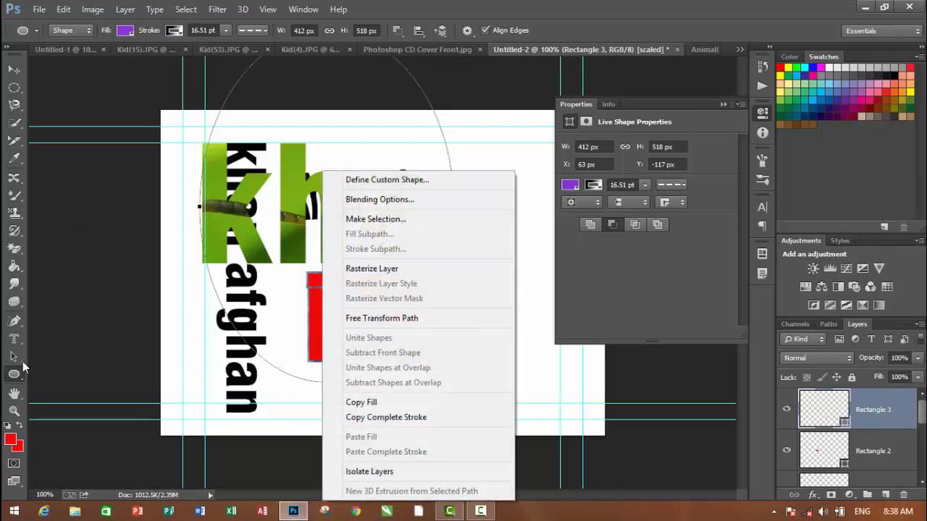
Draw a 1 px weight diagonal line from the photo-filled text down into the red rectangle with the Line tool
{"action": "right_click", "coordinate": [12, 379]}
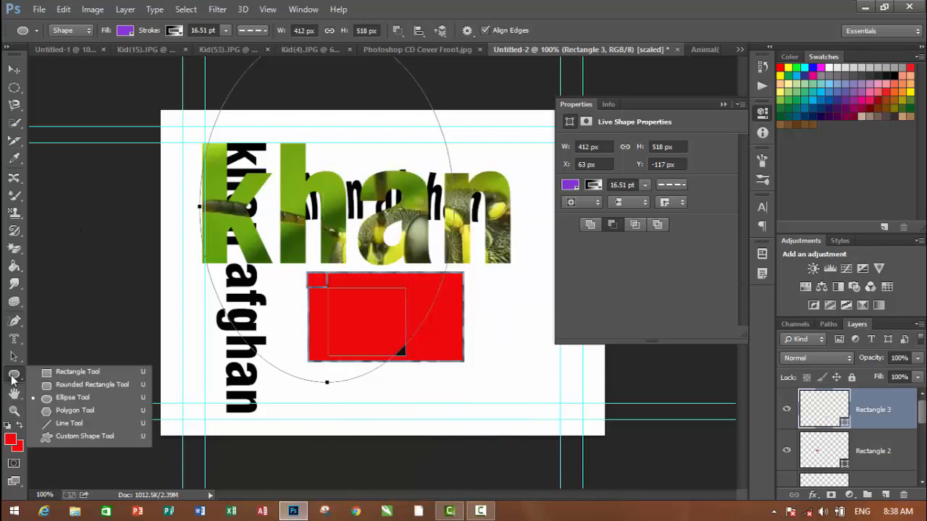
{"action": "left_click", "coordinate": [76, 427]}
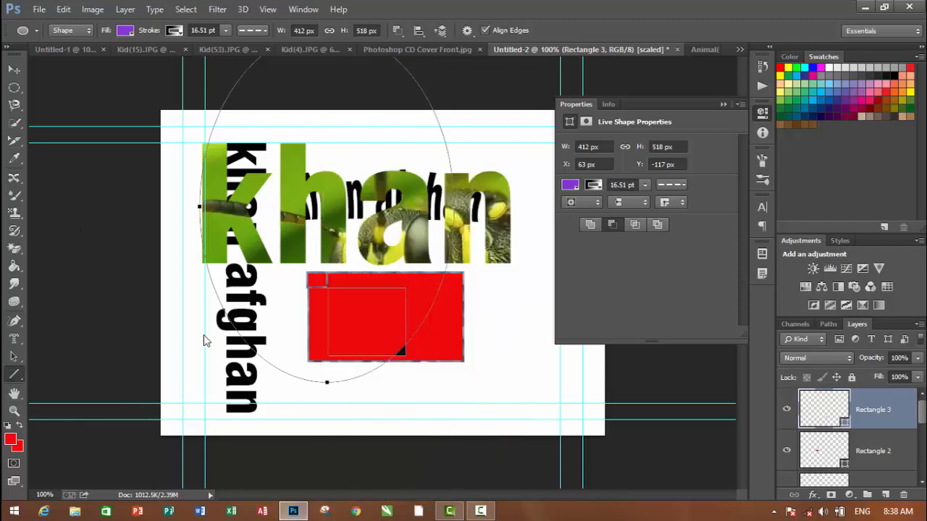
{"action": "left_click_drag", "start_coordinate": [326, 164], "coordinate": [403, 302]}
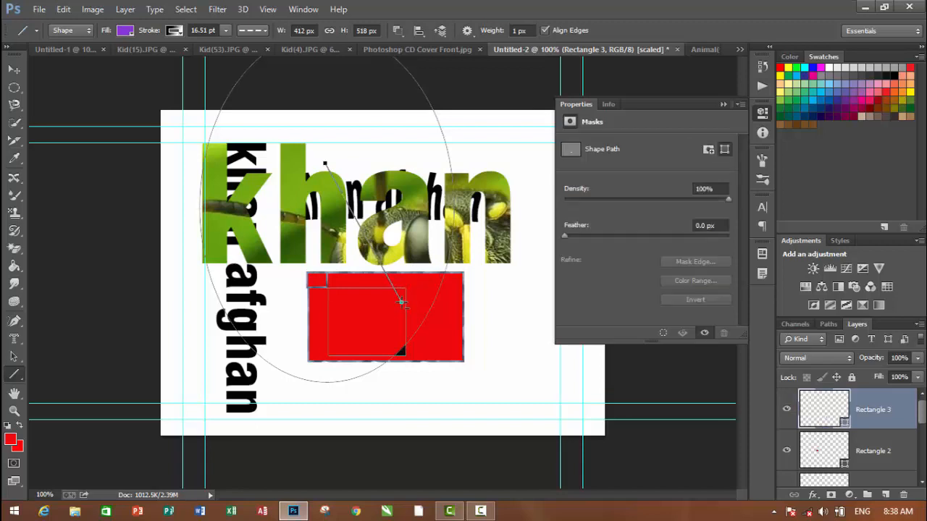
Zoom in to 400% and pan with the Hand tool to the first letters of the photo-filled text
{"action": "left_click", "coordinate": [13, 395]}
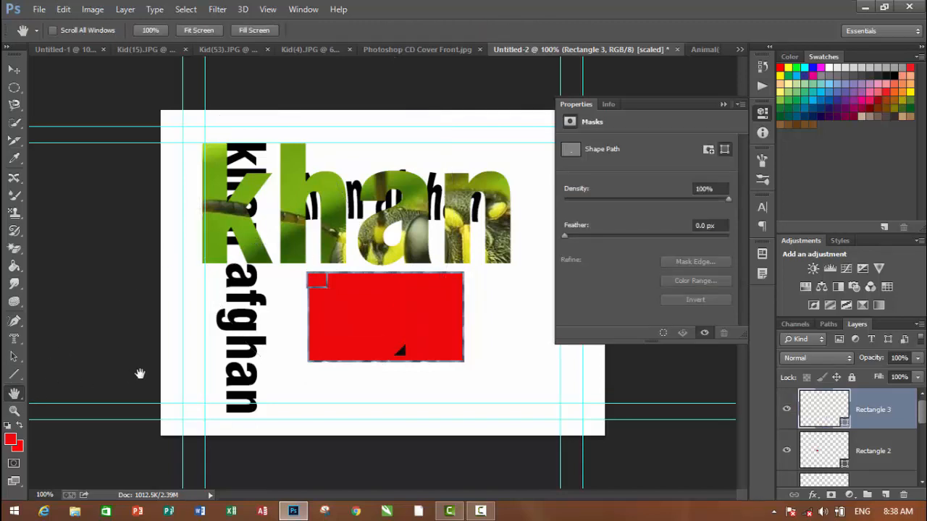
{"action": "left_click", "coordinate": [722, 105]}
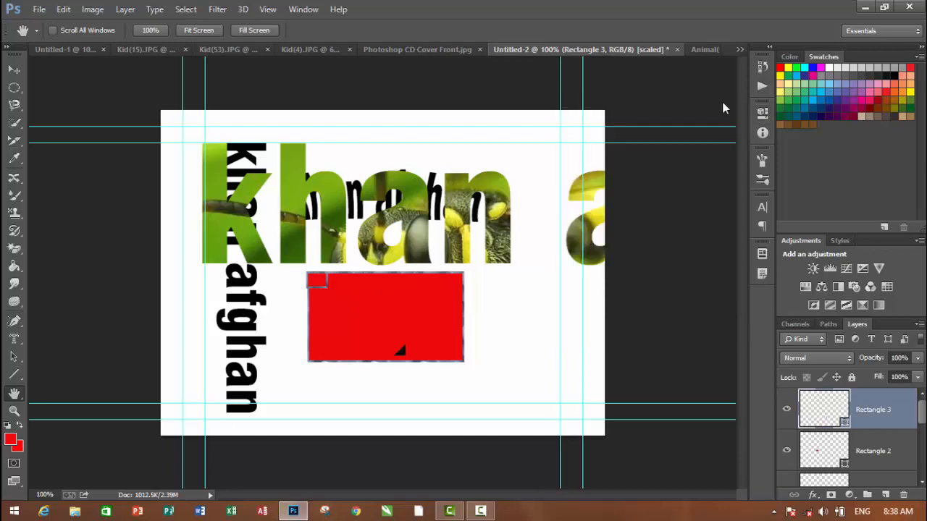
{"action": "key", "text": "ctrl+plus"}
{"action": "key", "text": "ctrl+plus"}
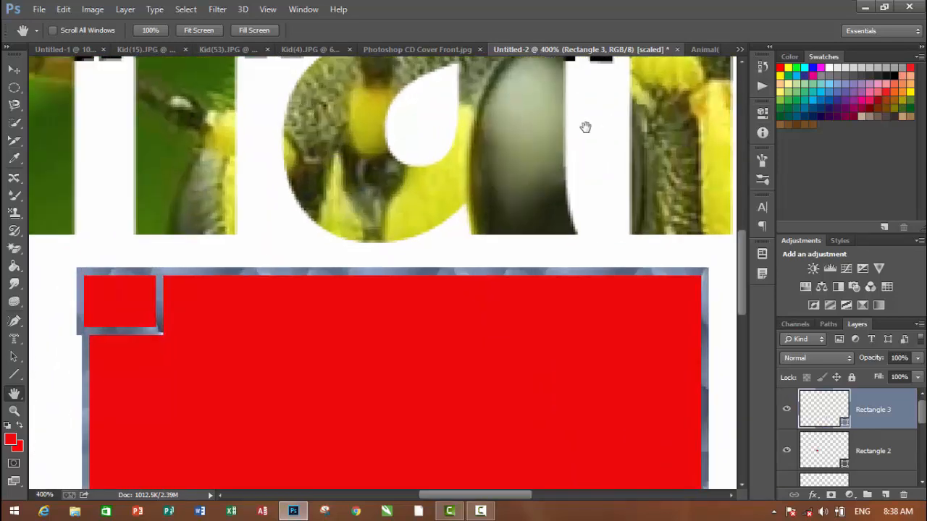
{"action": "left_click_drag", "start_coordinate": [225, 156], "coordinate": [605, 337]}
{"action": "left_click_drag", "start_coordinate": [182, 169], "coordinate": [431, 294]}
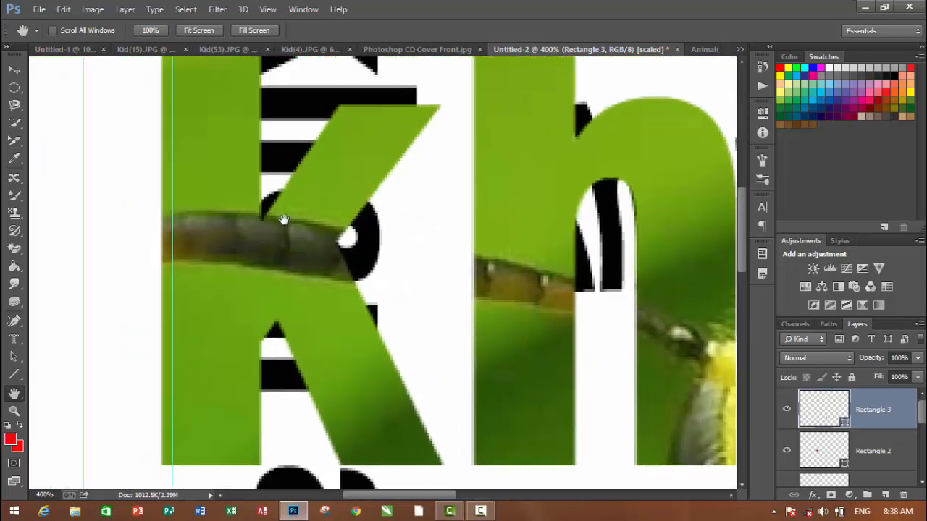
{"action": "left_click_drag", "start_coordinate": [296, 222], "coordinate": [200, 296]}
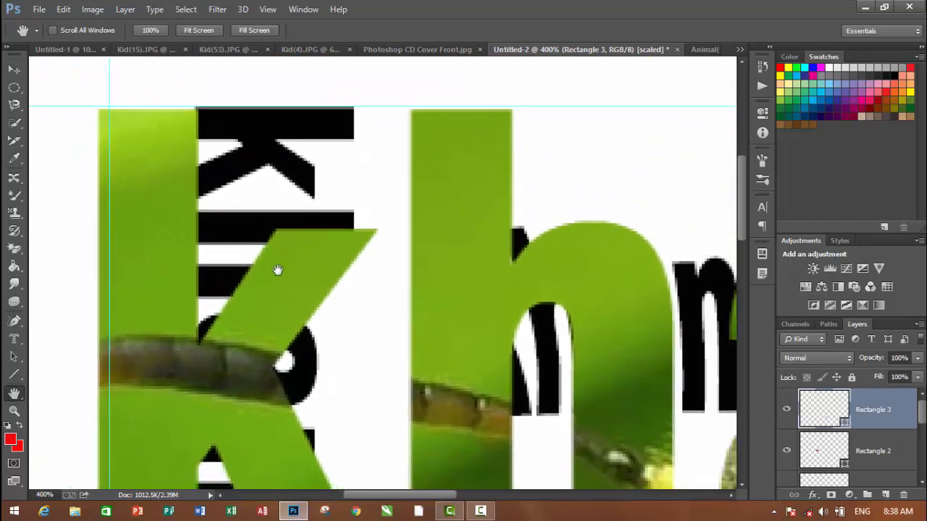
Pan across the photo-filled text to the canvas edge and back down to the red rectangle with the Hand tool
{"action": "left_click_drag", "start_coordinate": [368, 257], "coordinate": [287, 265]}
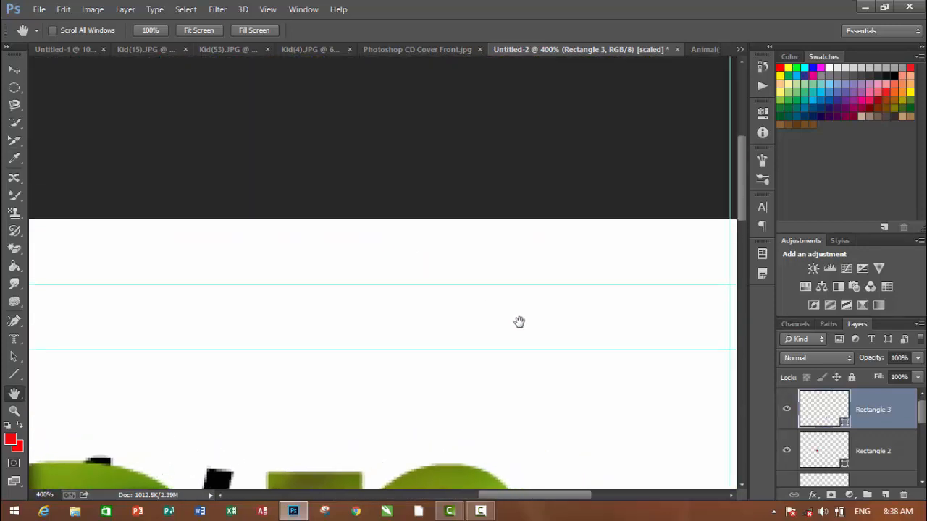
{"action": "left_click_drag", "start_coordinate": [519, 323], "coordinate": [414, 151]}
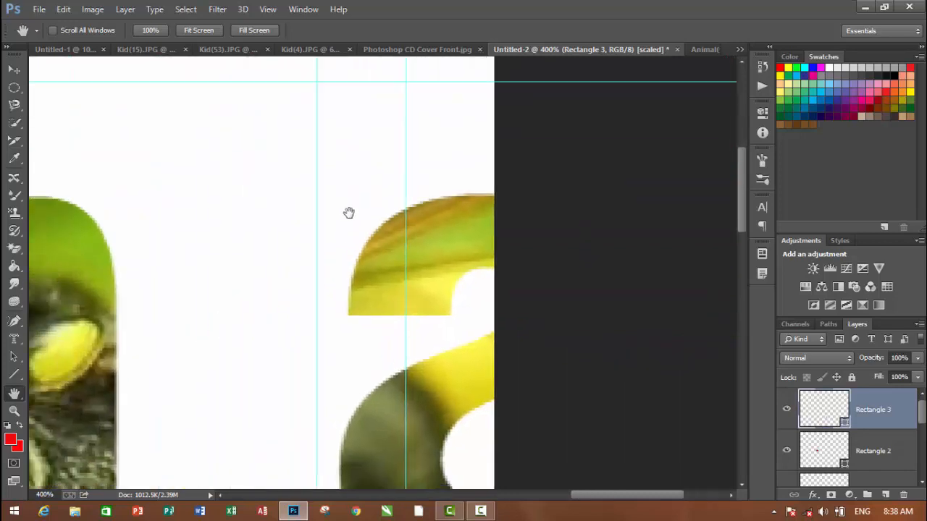
{"action": "left_click_drag", "start_coordinate": [346, 215], "coordinate": [548, 97]}
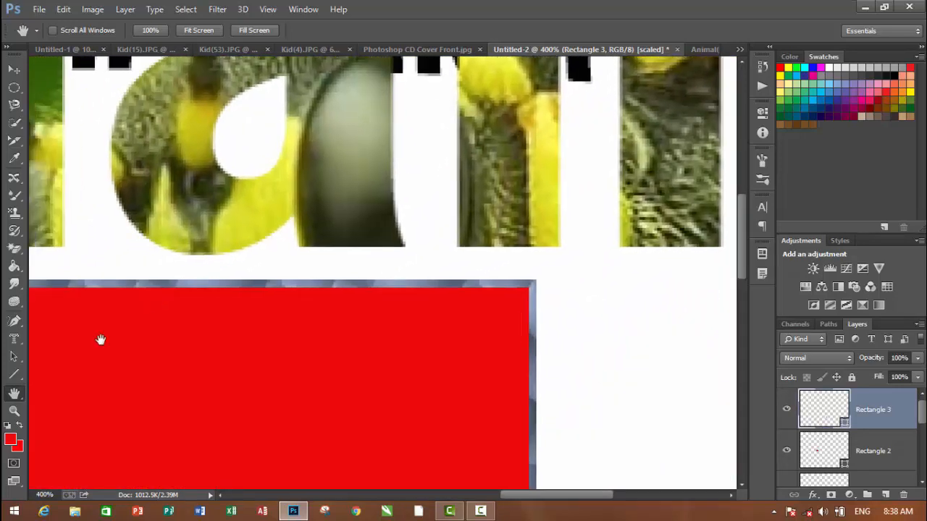
Rotate the canvas view to 61° and on to -169° with the Rotate View tool
{"action": "right_click", "coordinate": [25, 393]}
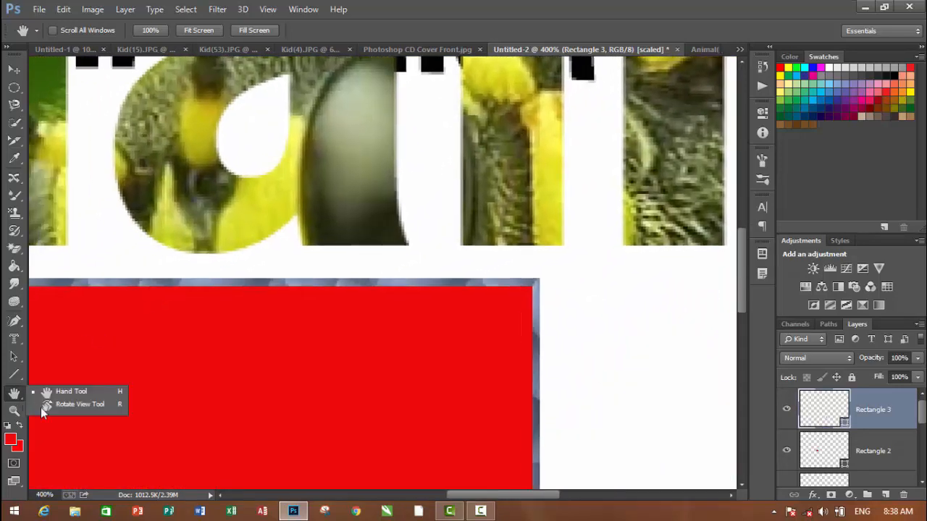
{"action": "left_click", "coordinate": [58, 411]}
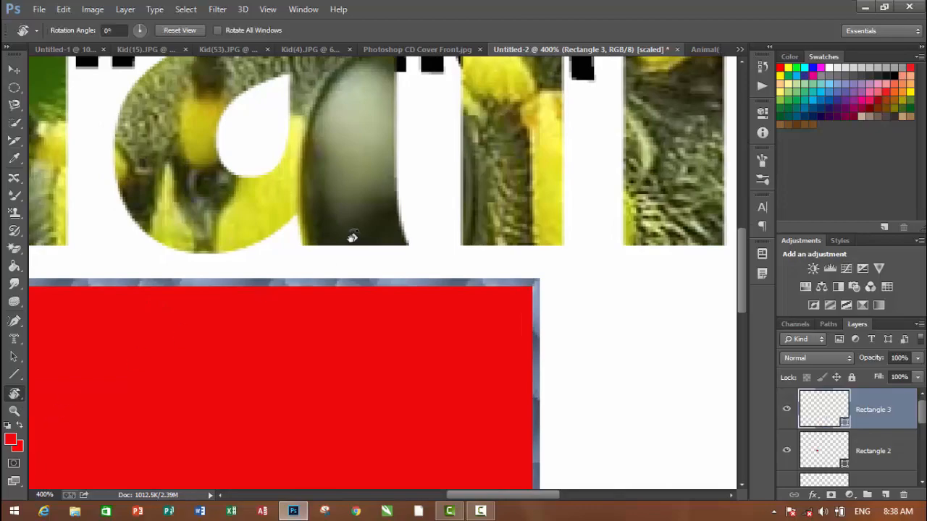
{"action": "left_click_drag", "start_coordinate": [352, 237], "coordinate": [400, 245]}
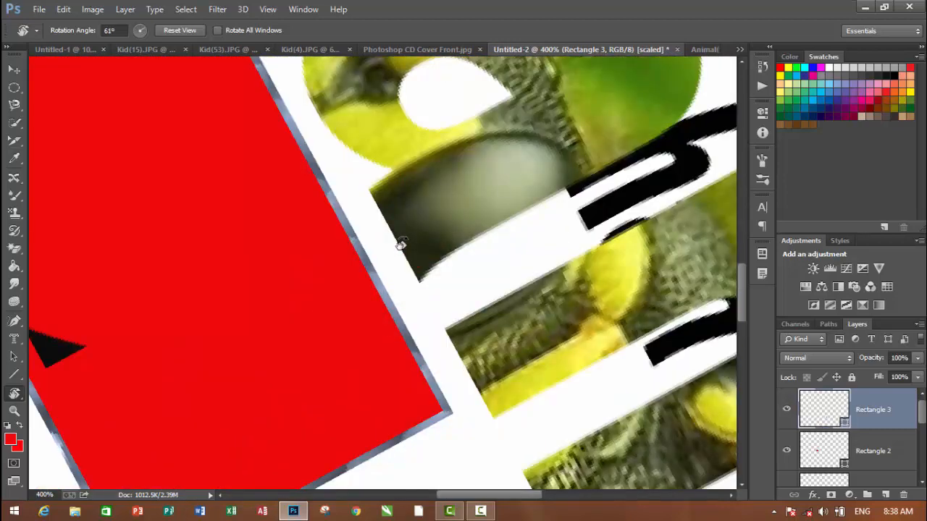
{"action": "key", "text": "ctrl+minus"}
{"action": "key", "text": "ctrl+minus"}
{"action": "key", "text": "ctrl+minus"}
{"action": "key", "text": "ctrl+minus"}
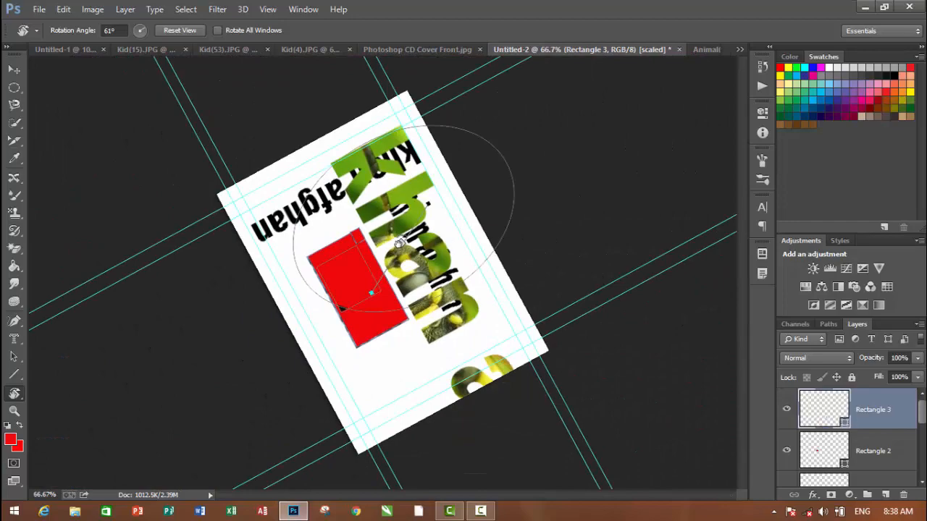
{"action": "left_click_drag", "start_coordinate": [399, 244], "coordinate": [391, 326]}
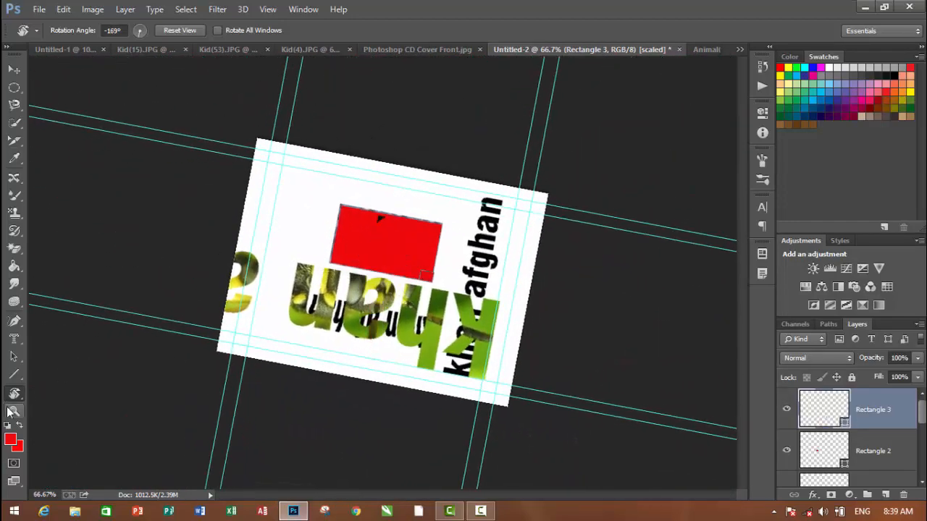
Zoom in to 200% on the red rectangle with the Zoom tool and zoom back out to 66.67%
{"action": "left_click", "coordinate": [12, 411]}
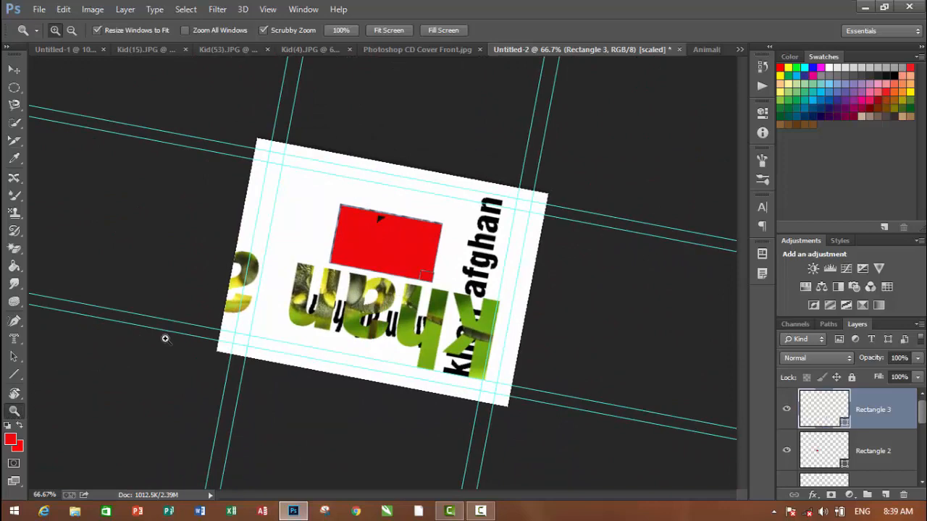
{"action": "left_click", "coordinate": [340, 255]}
{"action": "left_click", "coordinate": [341, 255]}
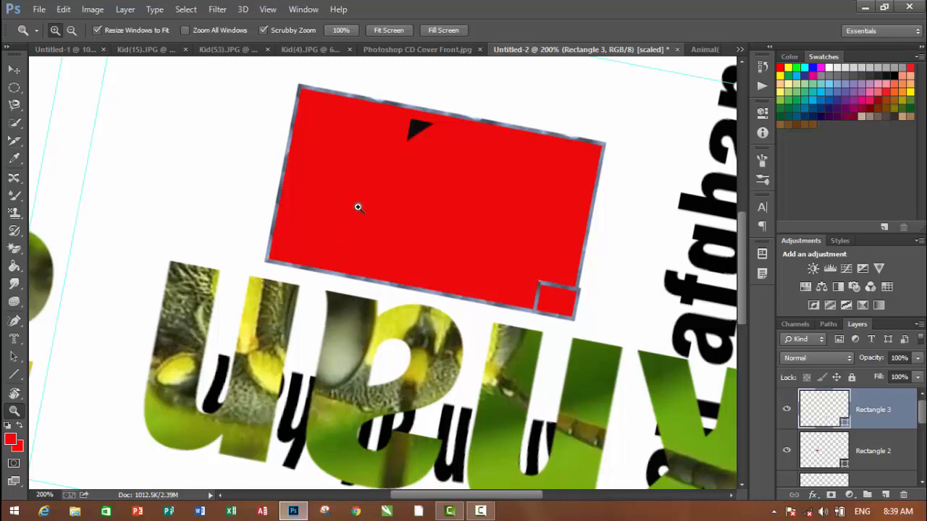
{"action": "key", "text": "ctrl+minus"}
{"action": "key", "text": "ctrl+minus"}
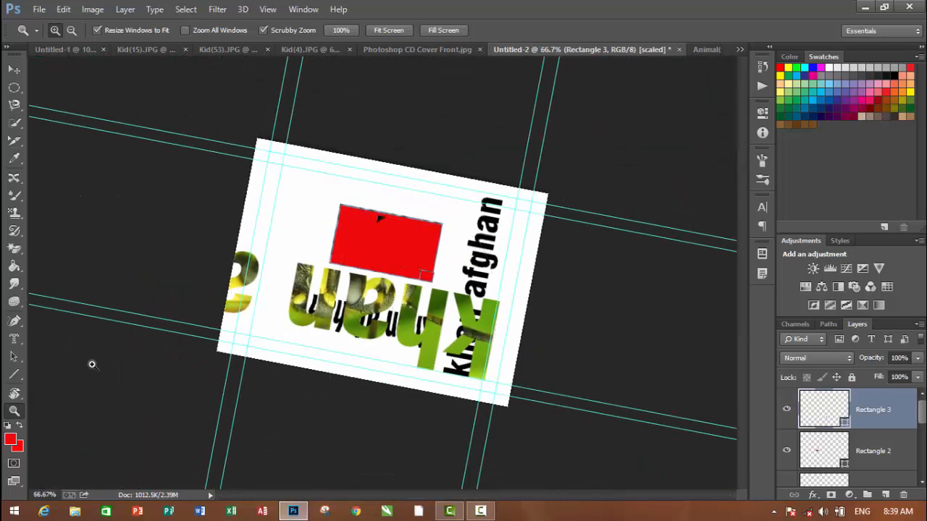
Set the foreground color to the light gray e2dcdc
{"action": "left_click", "coordinate": [10, 439]}
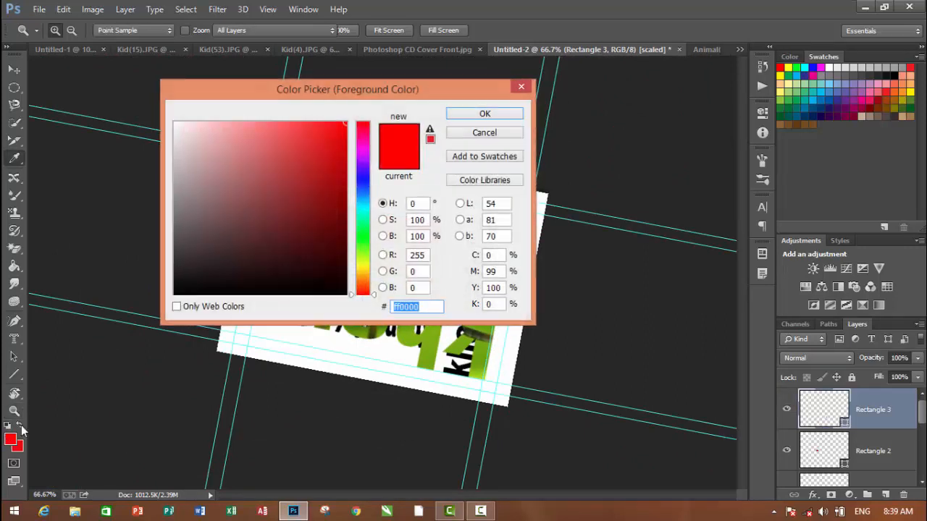
{"action": "type", "text": "e4e4e4"}
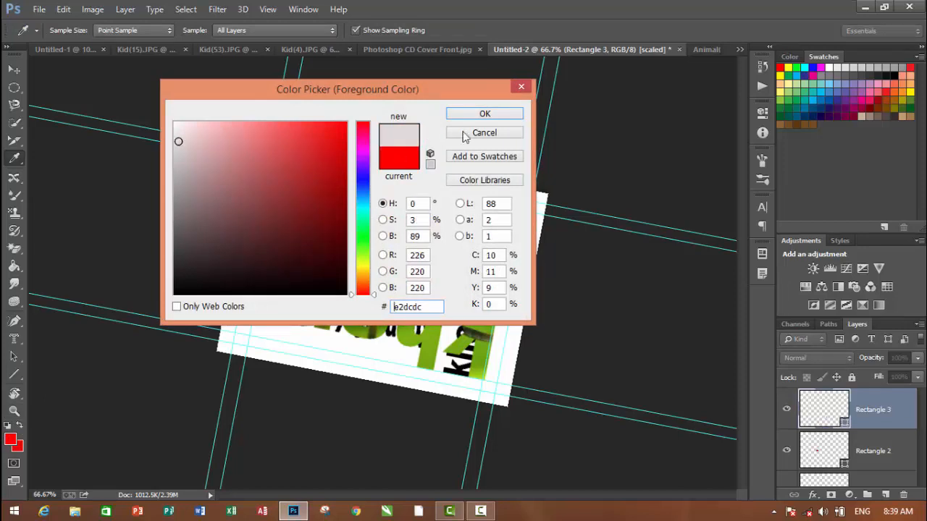
{"action": "left_click", "coordinate": [485, 114]}
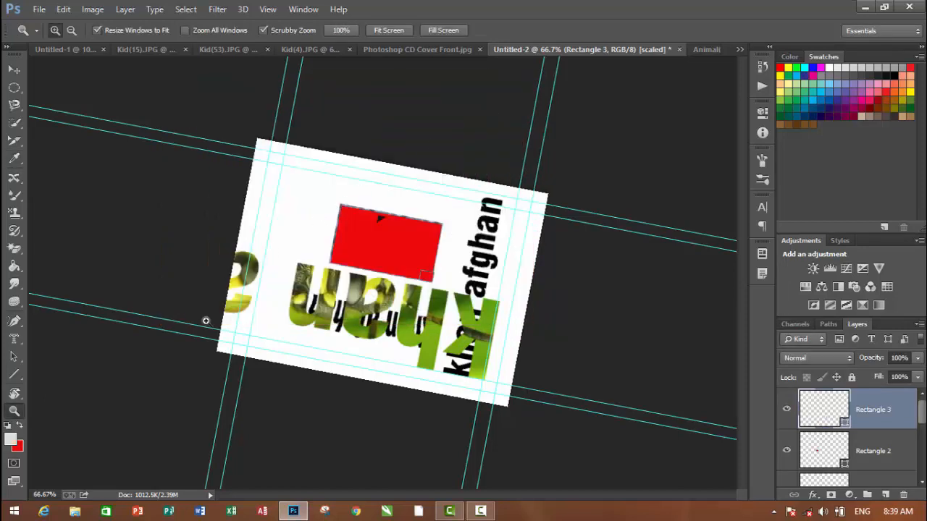
Swap the foreground and background colors back and forth, reset them to default black and white, and turn on Quick Mask mode
{"action": "left_click", "coordinate": [21, 428]}
{"action": "left_click", "coordinate": [21, 427]}
{"action": "left_click", "coordinate": [8, 425]}
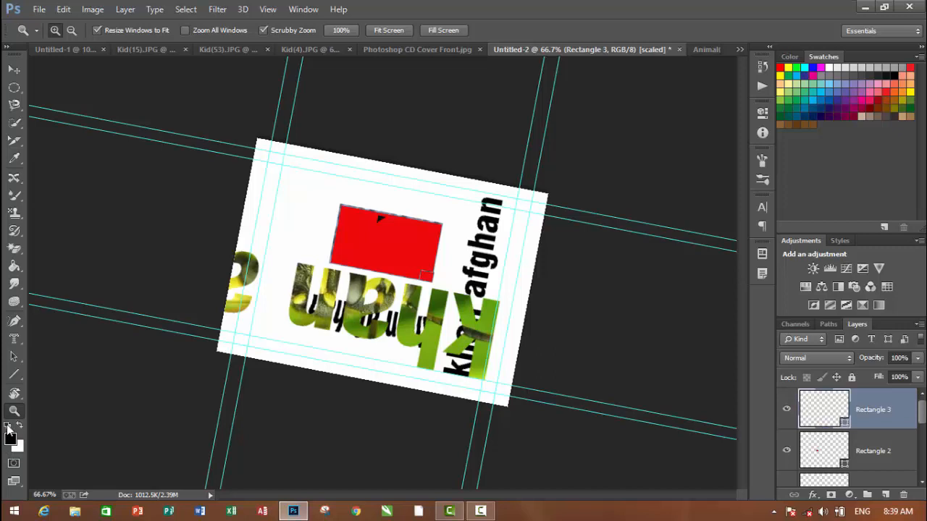
{"action": "left_click", "coordinate": [14, 466]}
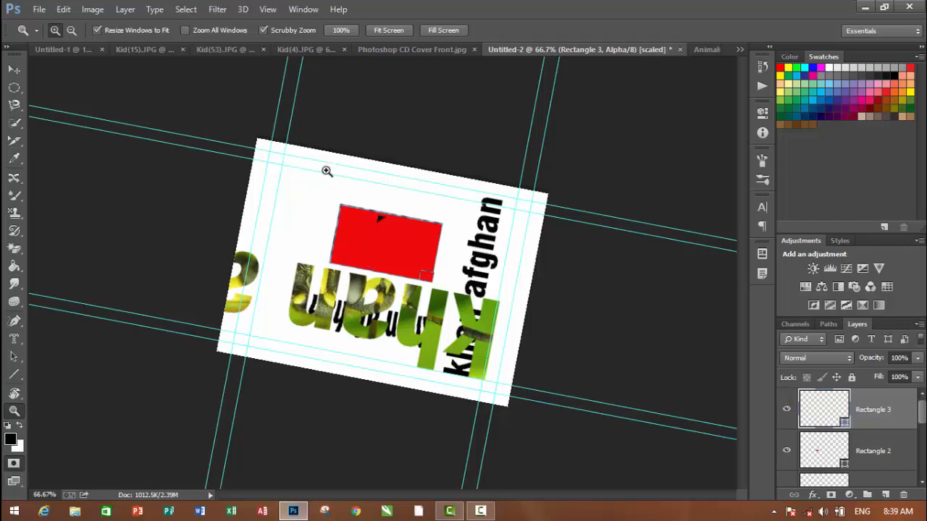
Open Kid(7).JPG from the Kids folder and stop the Feather action that starts on opening
{"action": "left_click", "coordinate": [39, 9]}
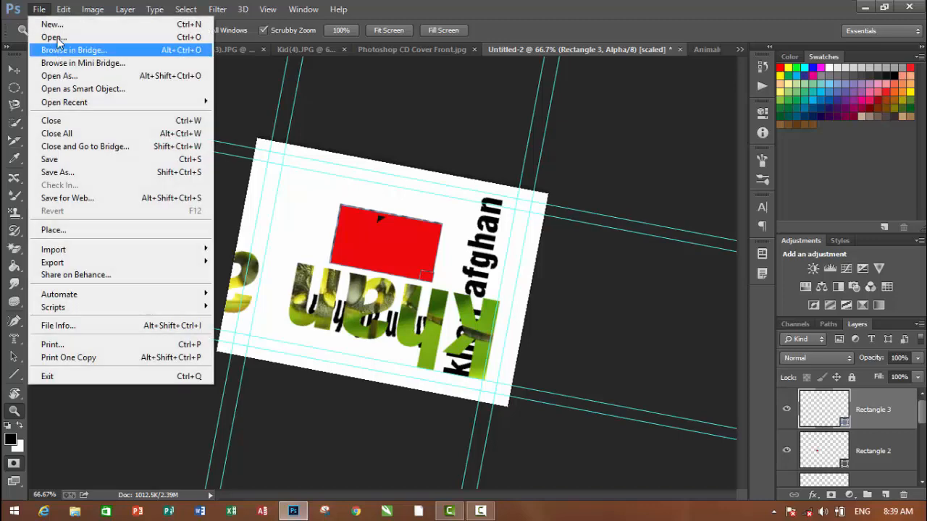
{"action": "left_click", "coordinate": [61, 37]}
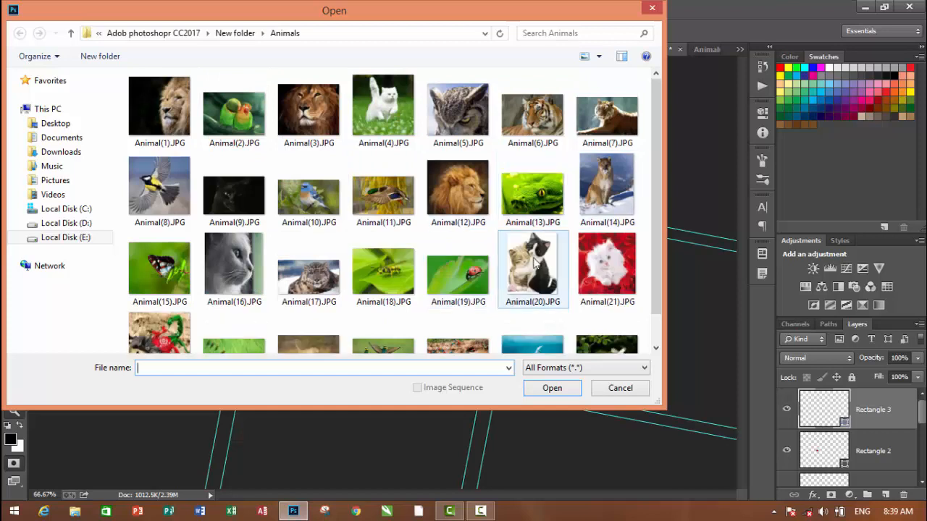
{"action": "left_click_drag", "start_coordinate": [654, 155], "coordinate": [644, 275]}
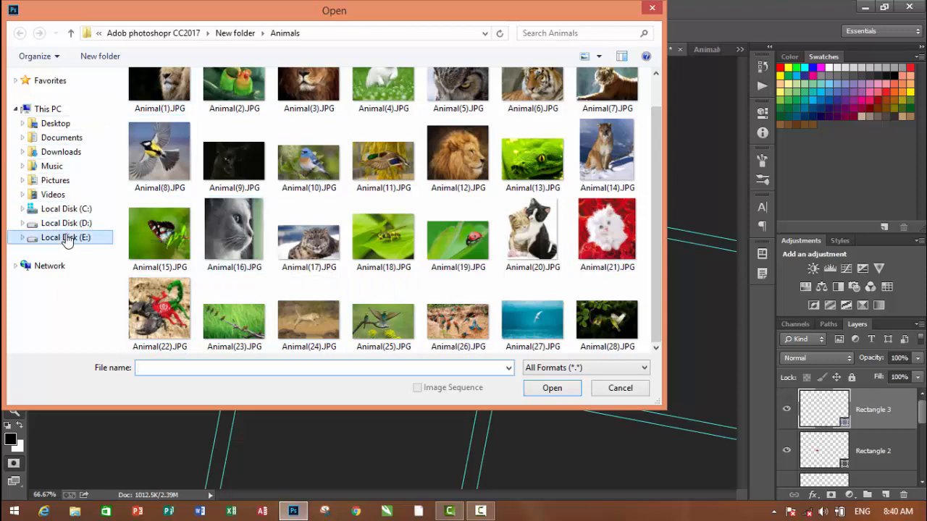
{"action": "left_click", "coordinate": [72, 34]}
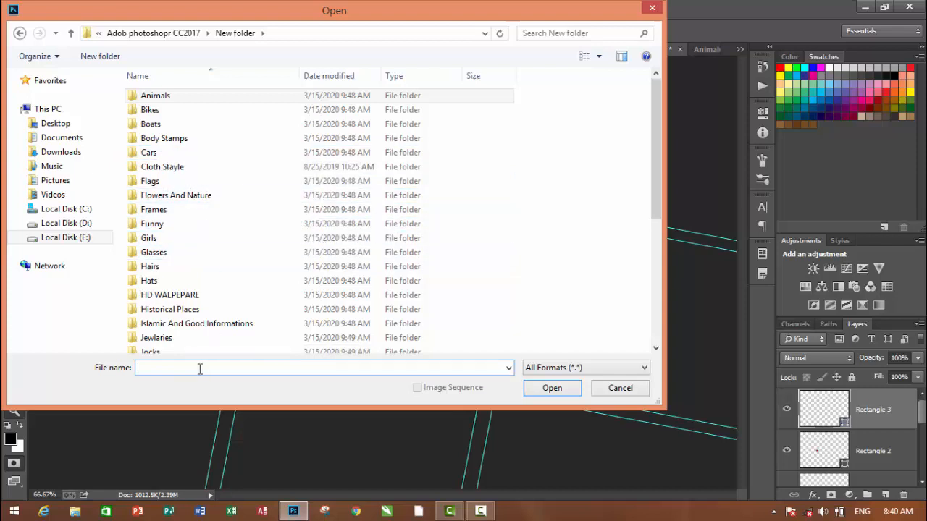
{"action": "type", "text": "k"}
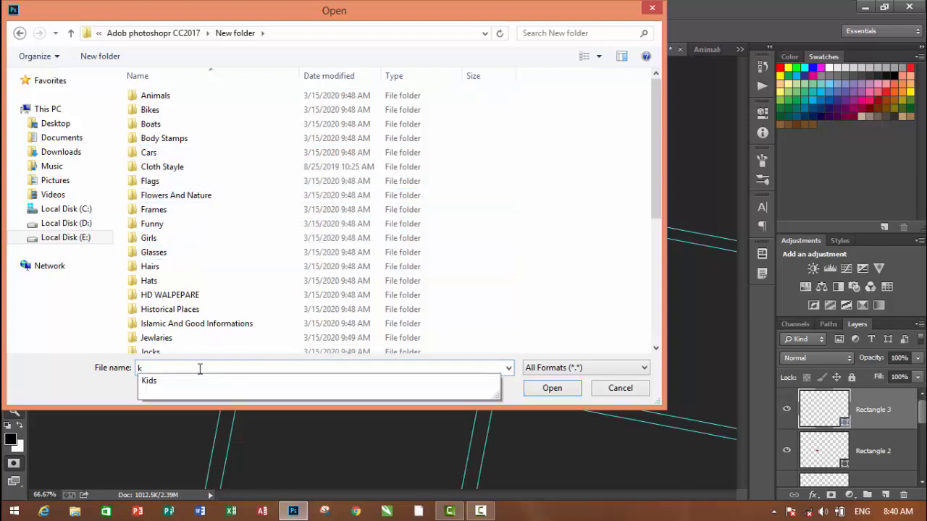
{"action": "left_click", "coordinate": [180, 382]}
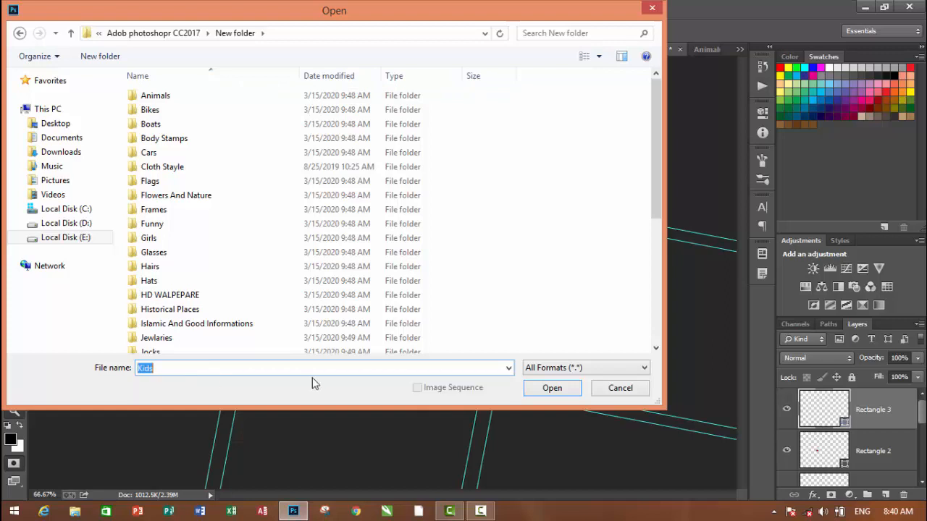
{"action": "left_click", "coordinate": [551, 391]}
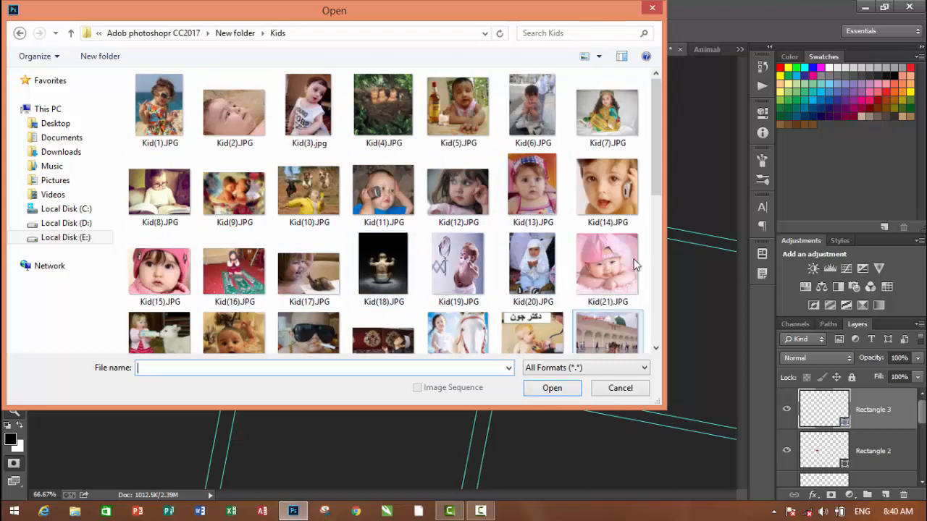
{"action": "left_click", "coordinate": [627, 132]}
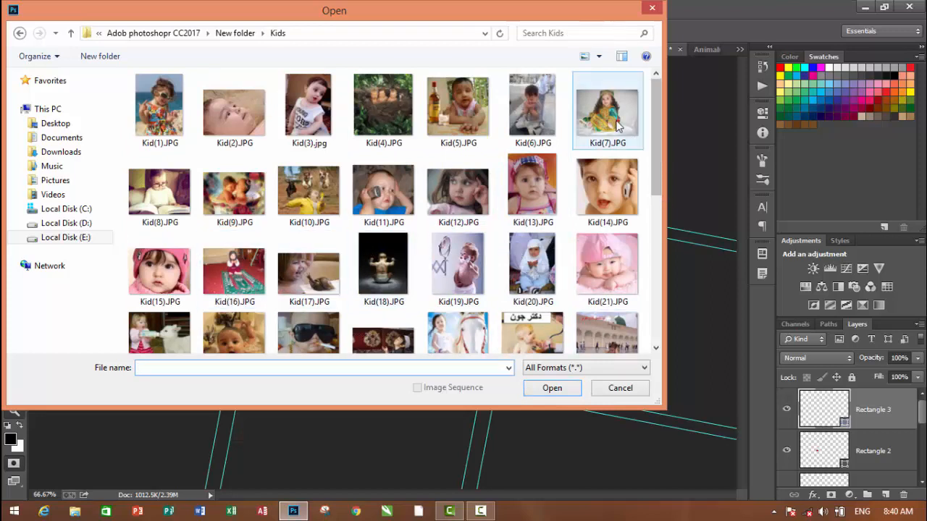
{"action": "left_click", "coordinate": [550, 389]}
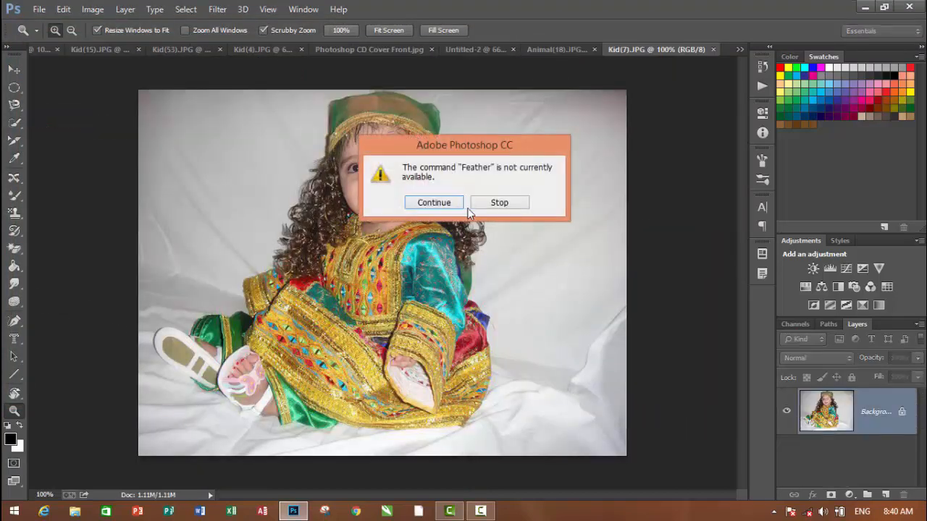
{"action": "left_click", "coordinate": [498, 203]}
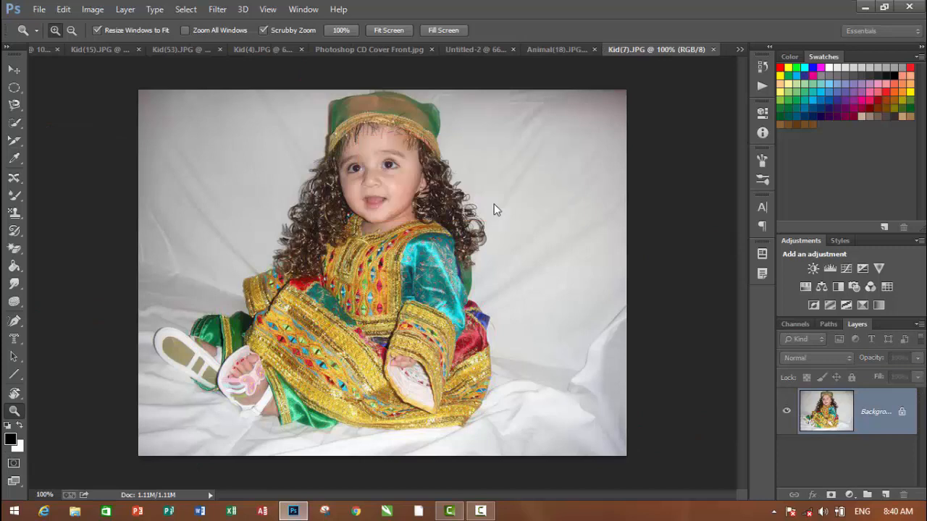
Turn on Quick Mask mode for the child photo and paint over the hair on both sides of the face with the Brush tool
{"action": "left_click", "coordinate": [14, 464]}
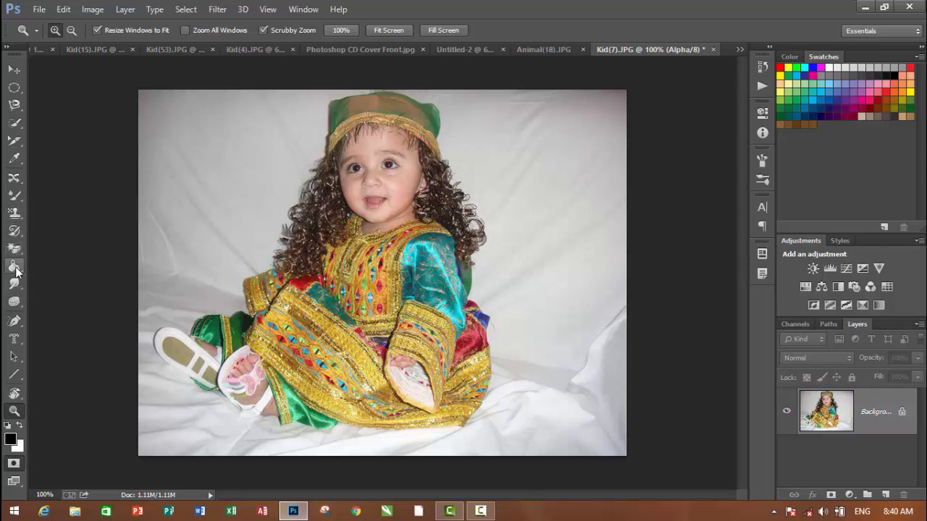
{"action": "left_click", "coordinate": [16, 197]}
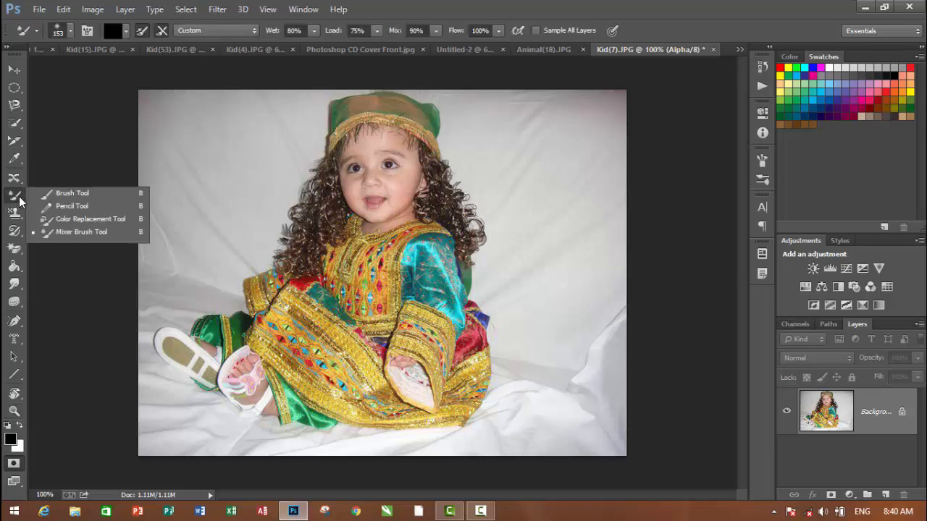
{"action": "left_click", "coordinate": [73, 193]}
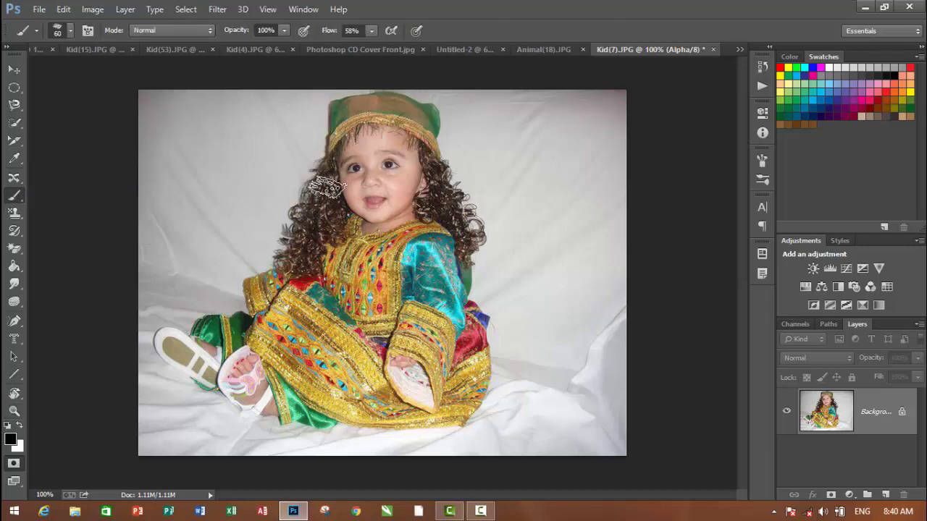
{"action": "mouse_move", "coordinate": [327, 187]}
{"action": "left_mouse_down"}
{"action": "mouse_move", "coordinate": [319, 225]}
{"action": "mouse_move", "coordinate": [324, 194]}
{"action": "mouse_move", "coordinate": [288, 251]}
{"action": "mouse_move", "coordinate": [290, 262]}
{"action": "mouse_move", "coordinate": [320, 223]}
{"action": "mouse_move", "coordinate": [309, 277]}
{"action": "mouse_move", "coordinate": [331, 217]}
{"action": "left_mouse_up"}
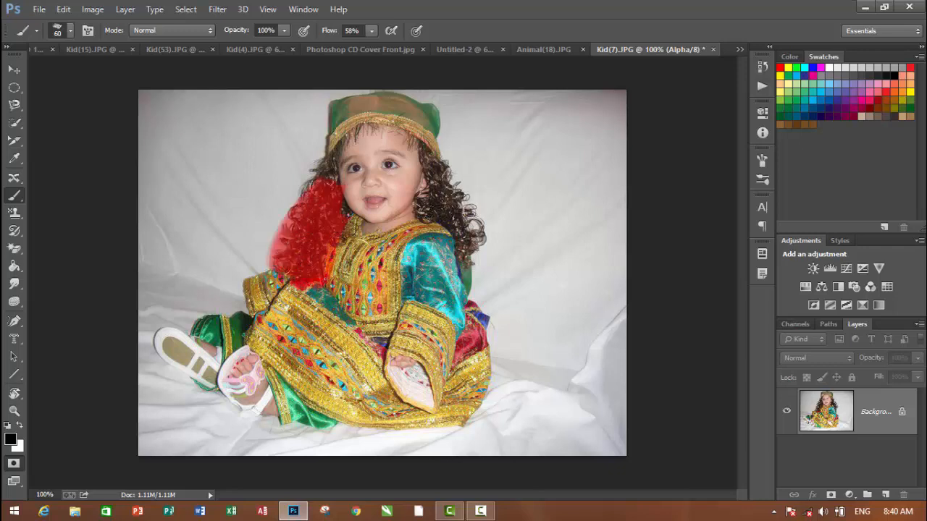
{"action": "left_click", "coordinate": [452, 174]}
{"action": "mouse_move", "coordinate": [463, 219]}
{"action": "left_mouse_down"}
{"action": "mouse_move", "coordinate": [451, 187]}
{"action": "mouse_move", "coordinate": [445, 206]}
{"action": "mouse_move", "coordinate": [464, 230]}
{"action": "left_mouse_up"}
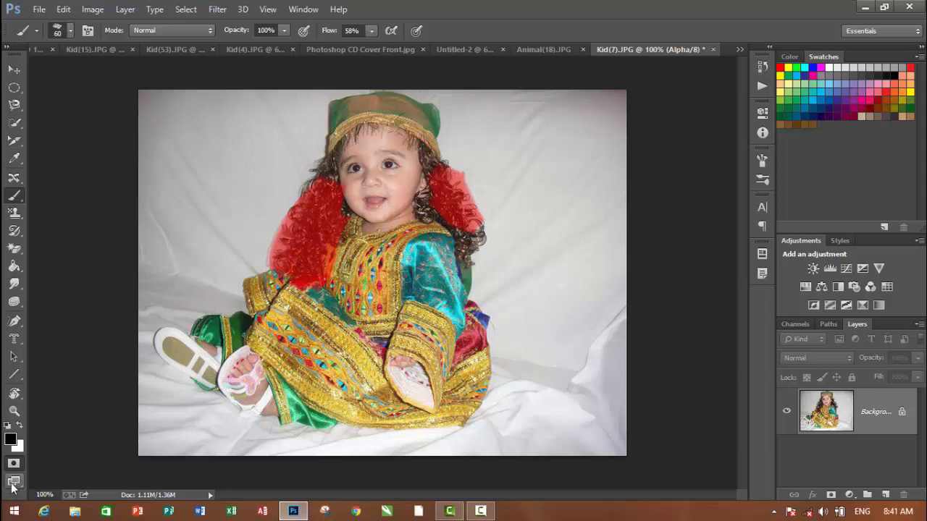
Choose Standard Screen Mode and switch the workspace to Full Screen Mode With Menu Bar
{"action": "right_click", "coordinate": [13, 483]}
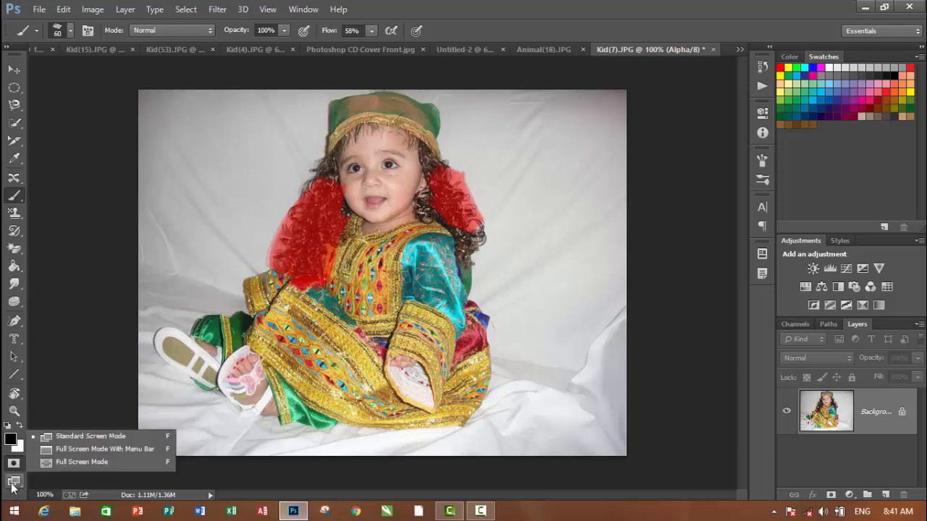
{"action": "left_click", "coordinate": [90, 436]}
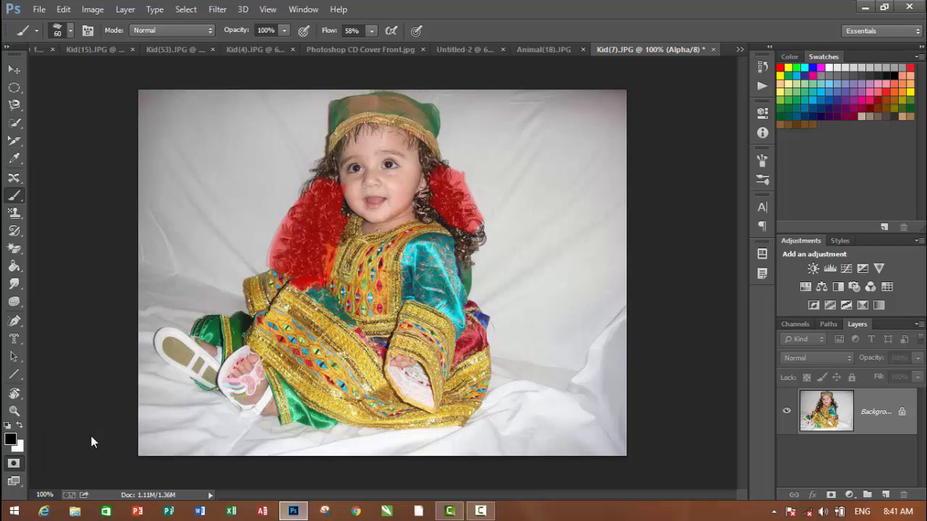
{"action": "left_click", "coordinate": [10, 484]}
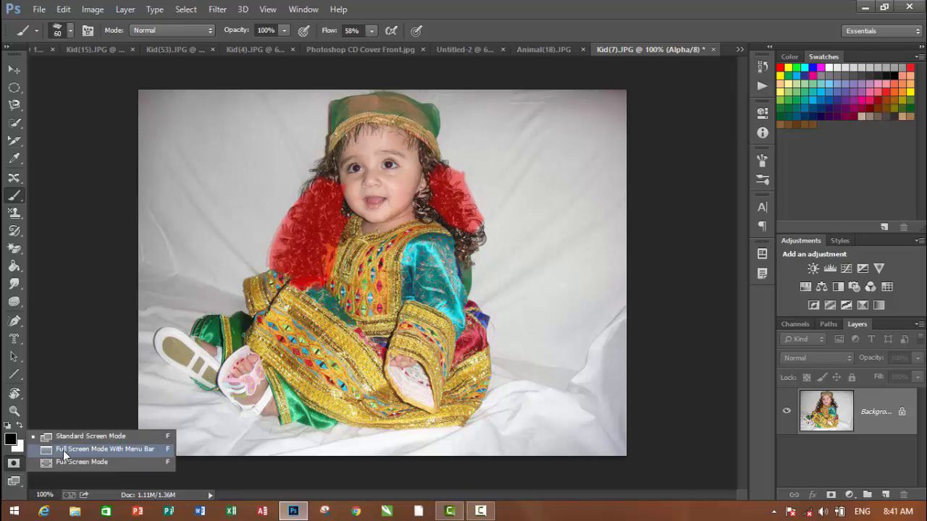
{"action": "left_click", "coordinate": [63, 450]}
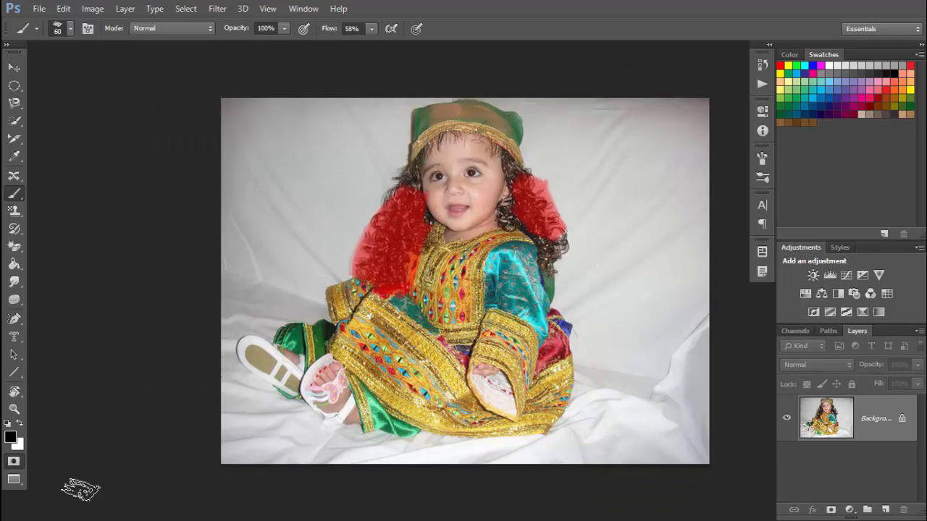
Show the photo in Full Screen Mode without panels and return to the standard screen mode
{"action": "left_click", "coordinate": [14, 481]}
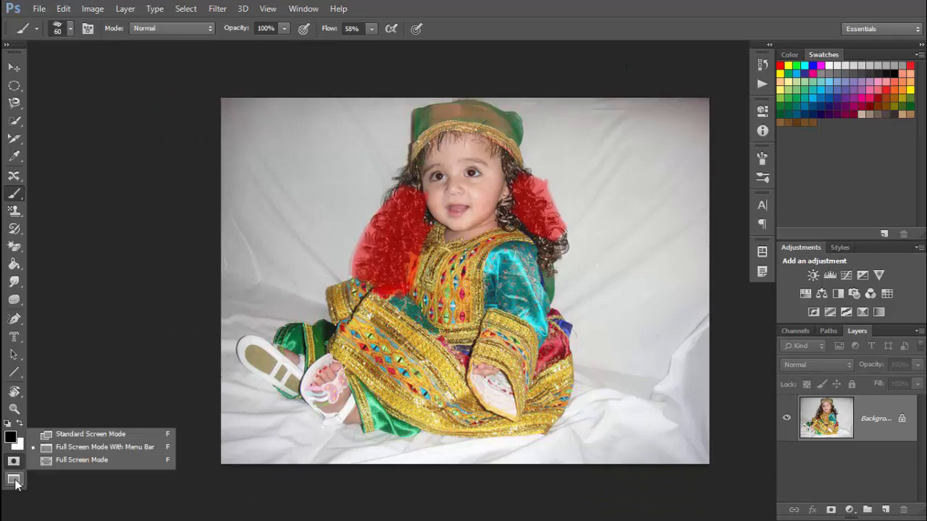
{"action": "left_click", "coordinate": [73, 461]}
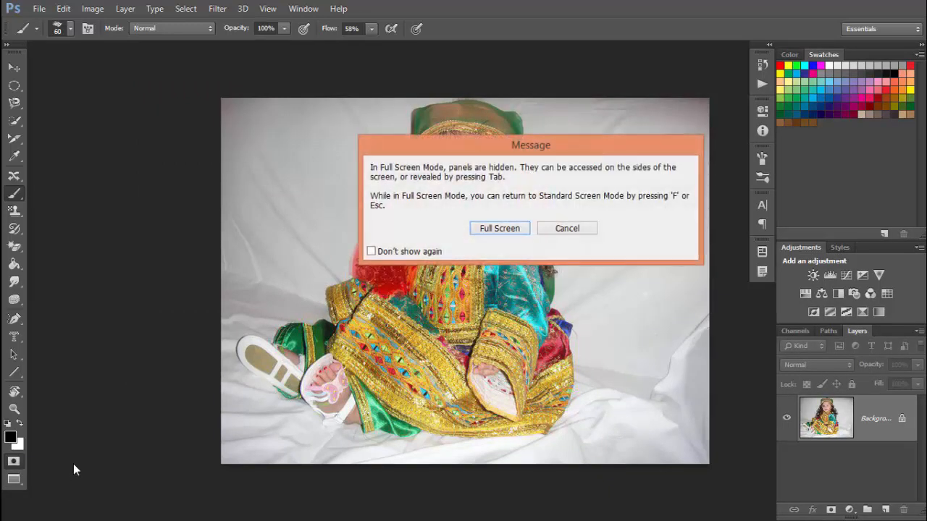
{"action": "left_click", "coordinate": [498, 228]}
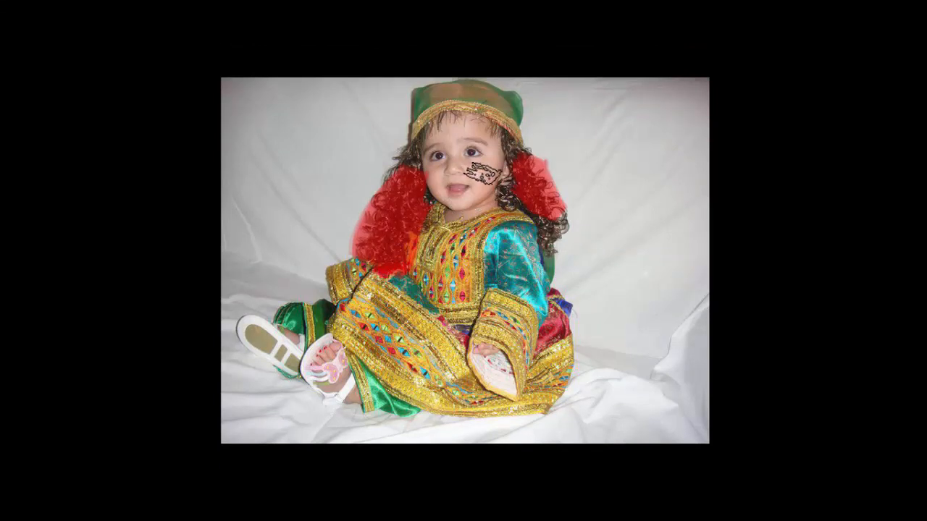
{"action": "key", "text": "Escape"}
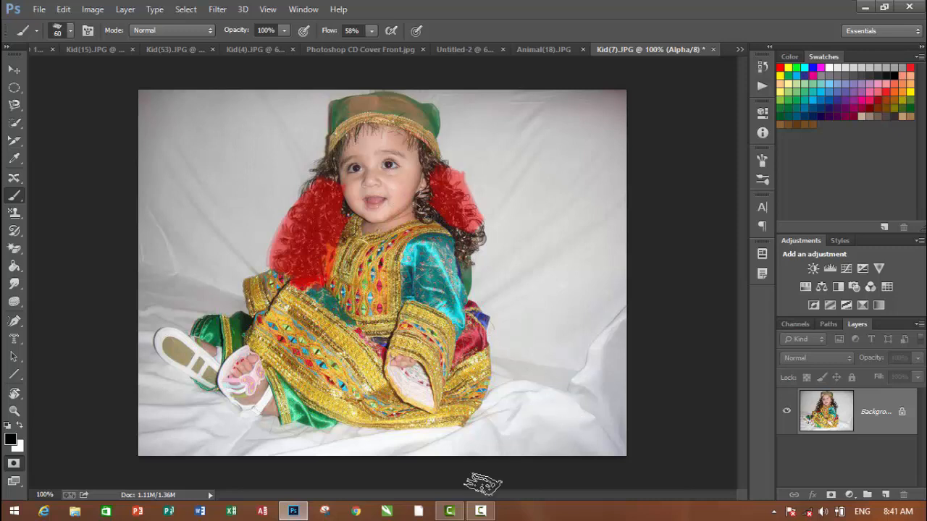
{"action": "left_click", "coordinate": [480, 511]}
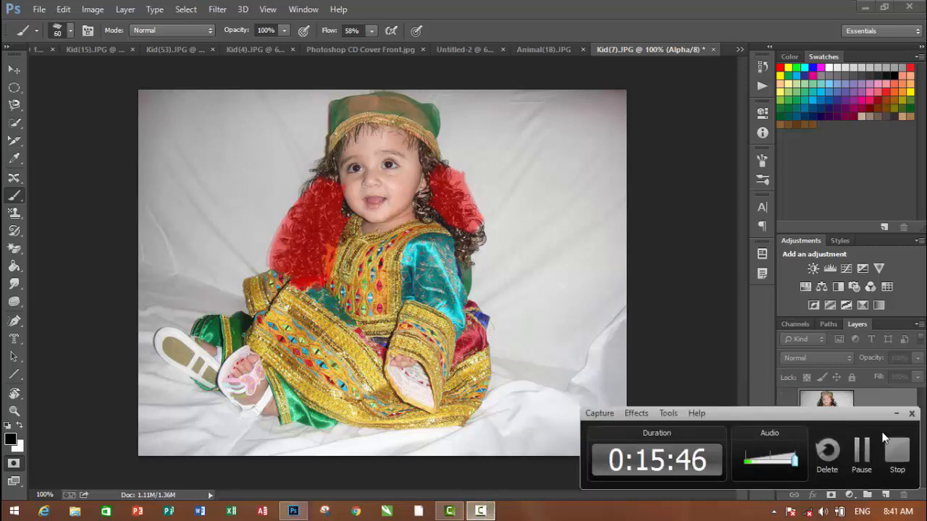